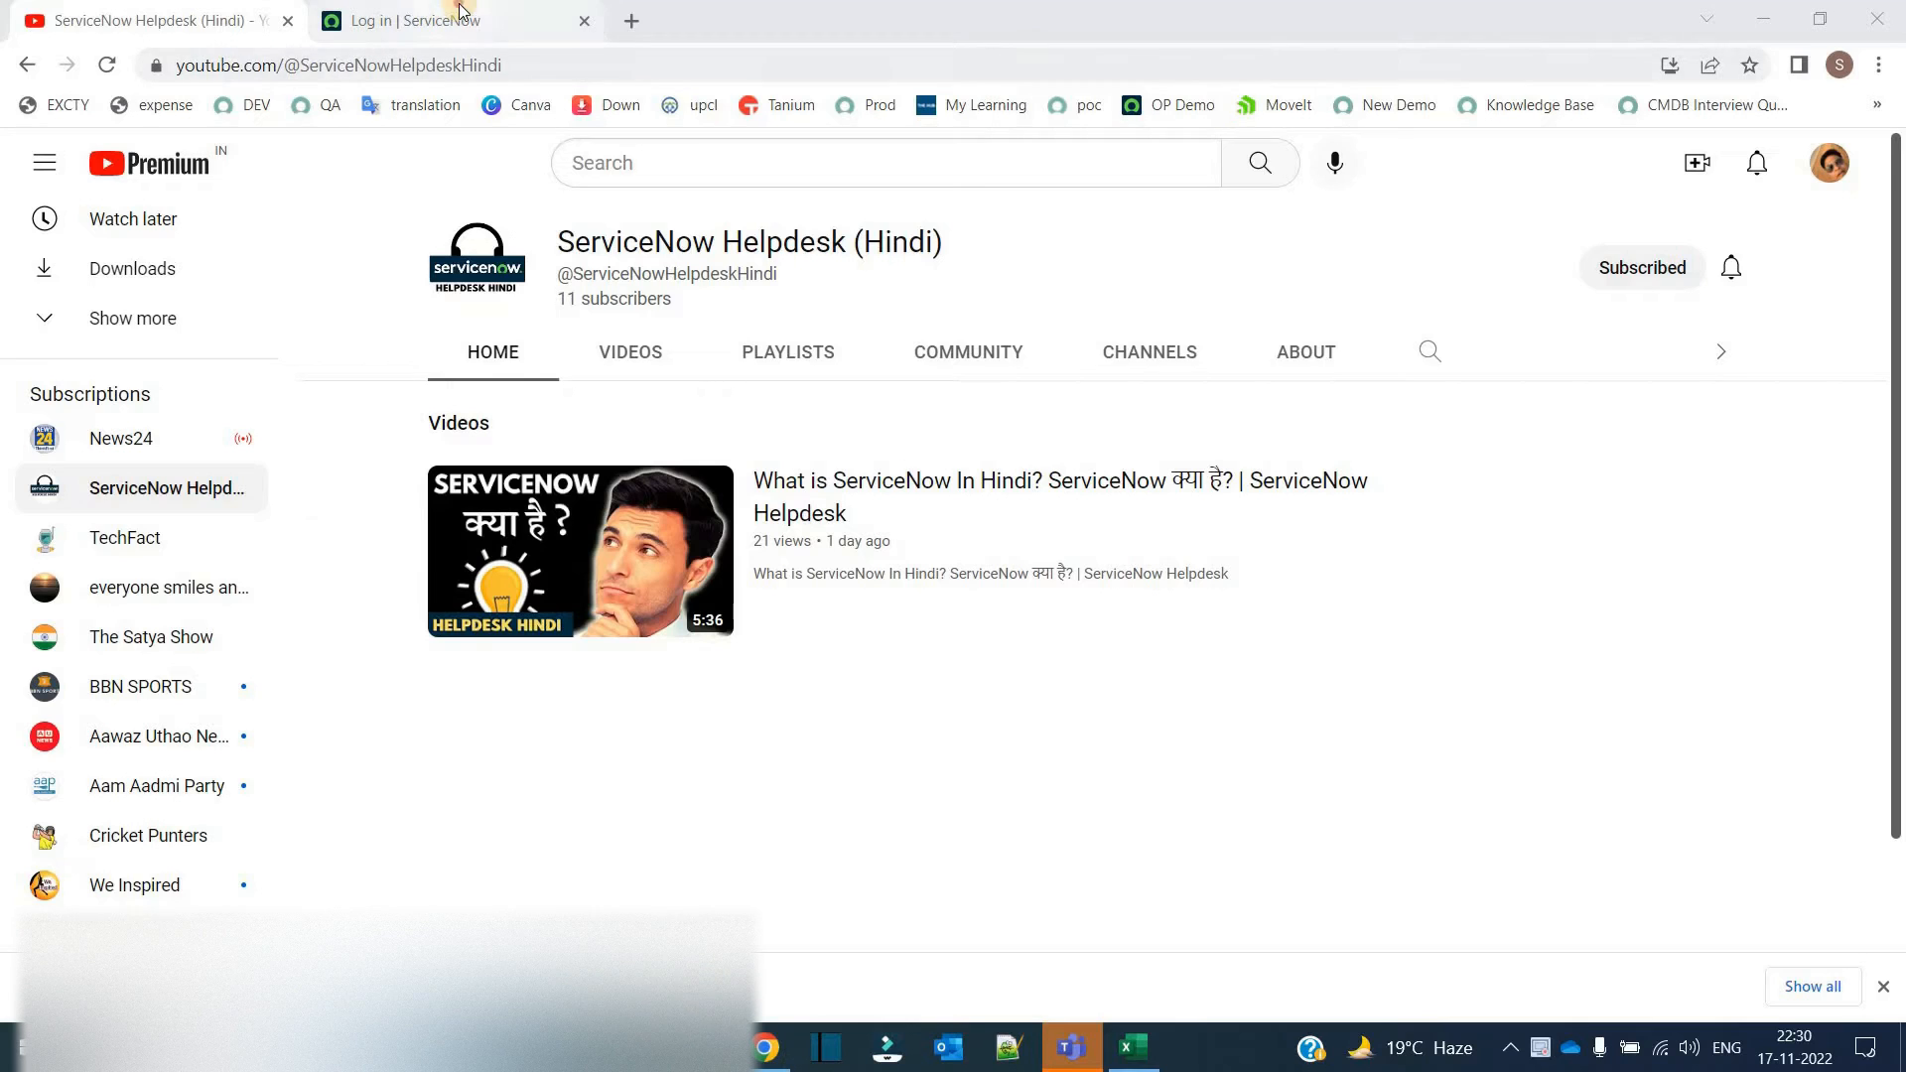
Log in to the ServiceNow developer instance with the prefilled admin credentials, checking the available languages and keeping English.
left_click(460, 12)
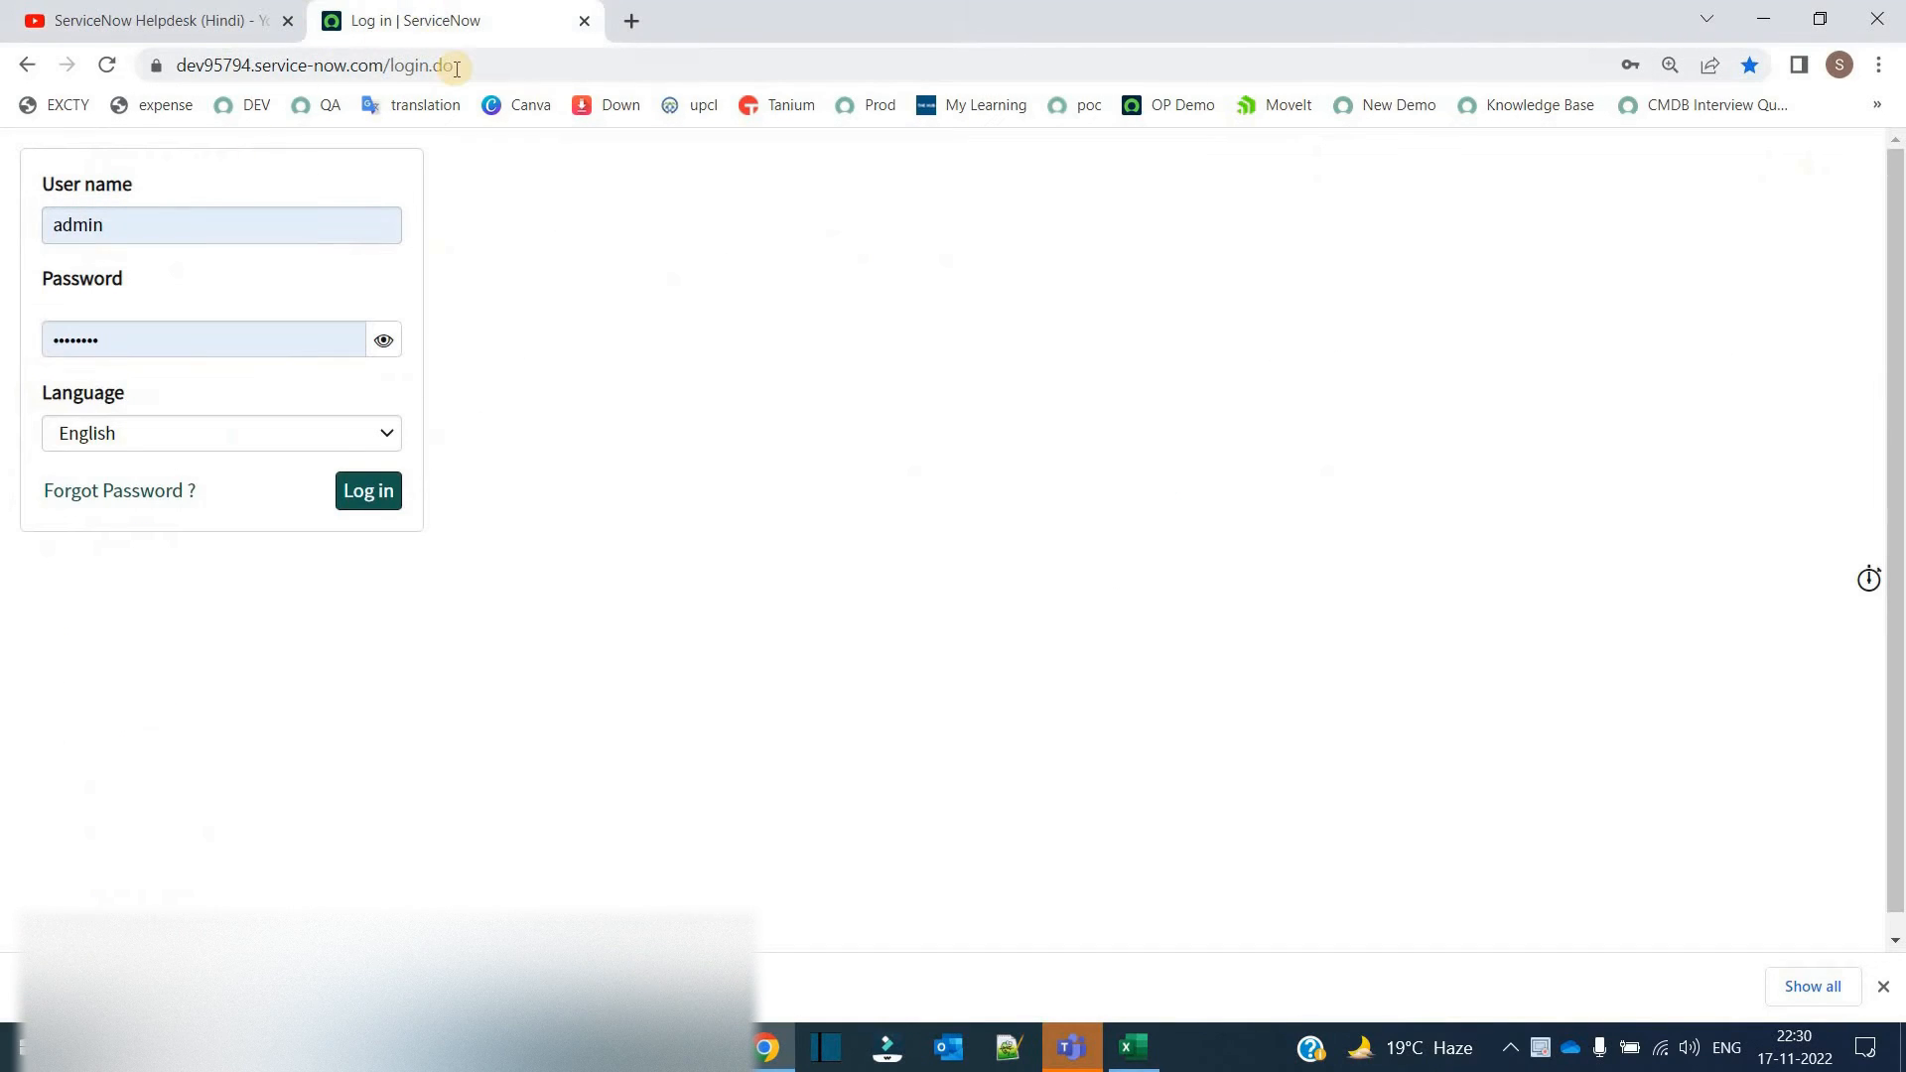
double_click(444, 65)
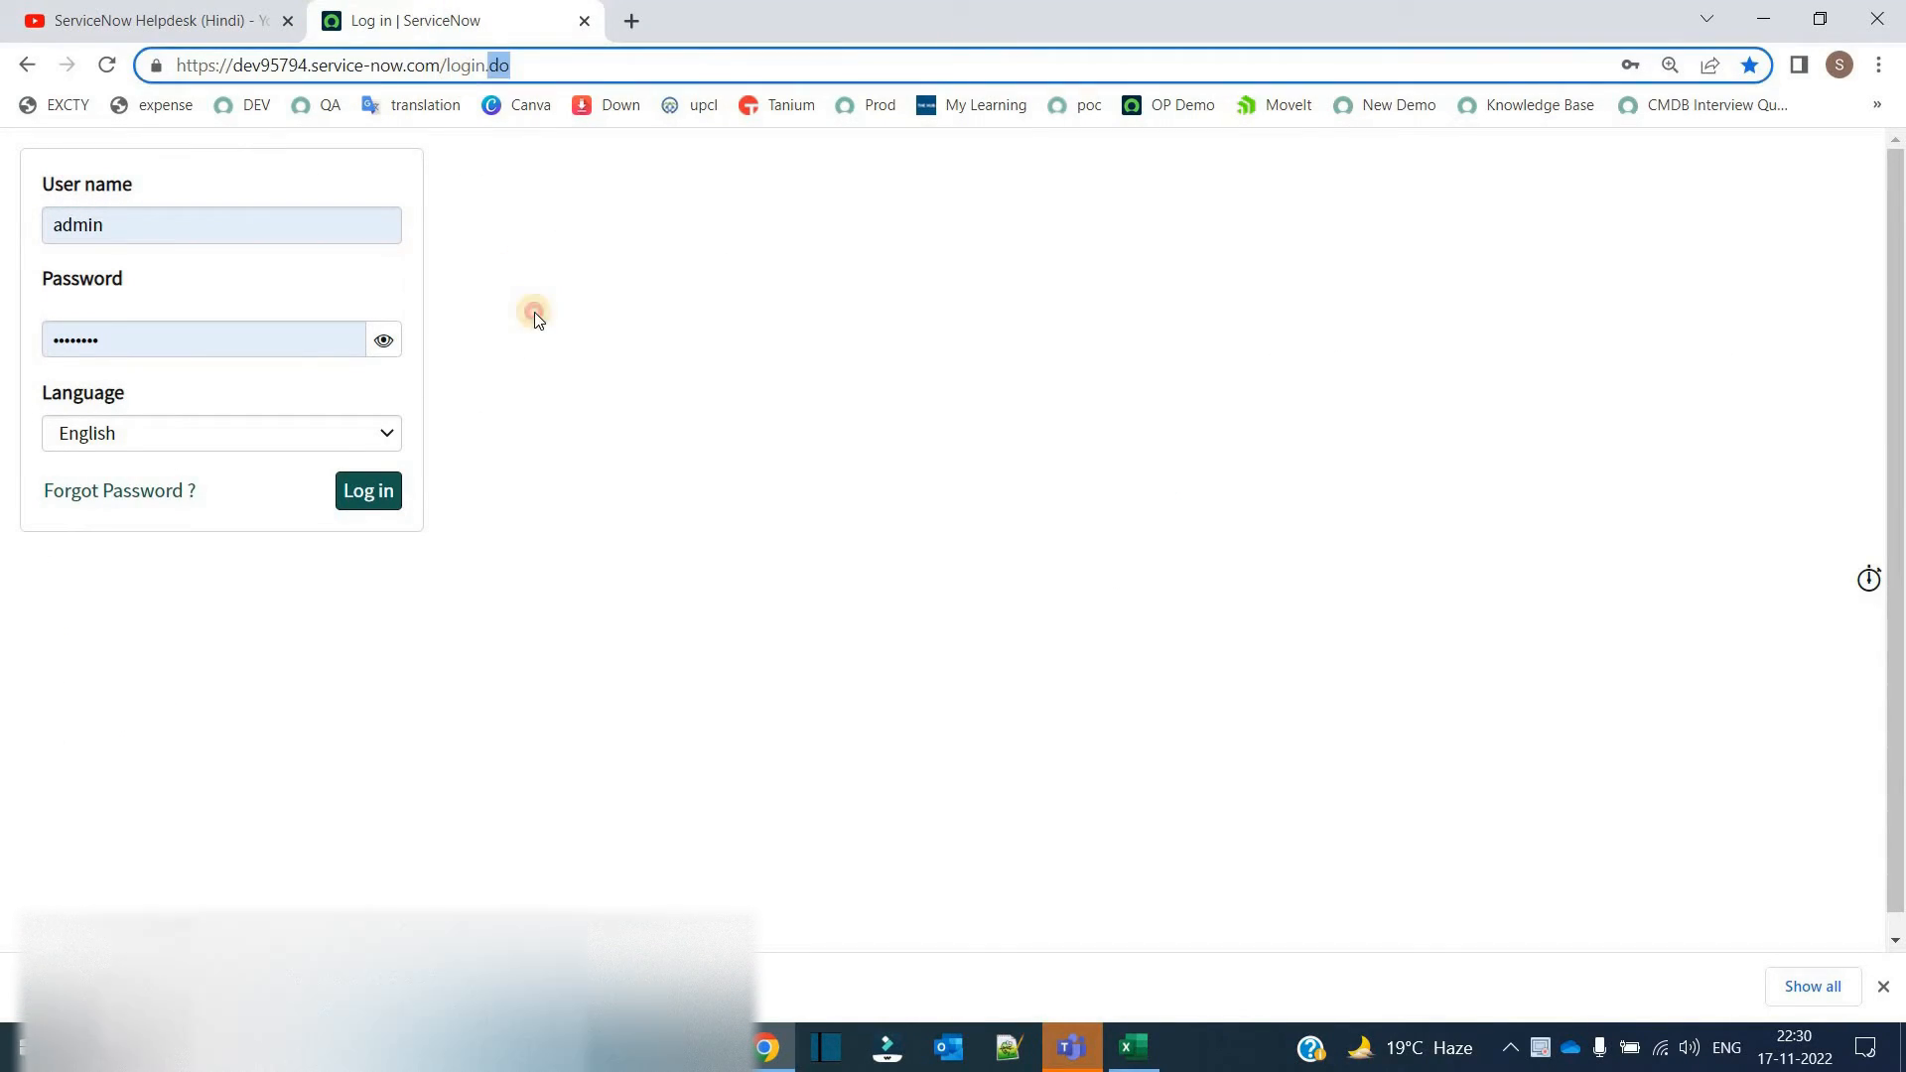
left_click(535, 315)
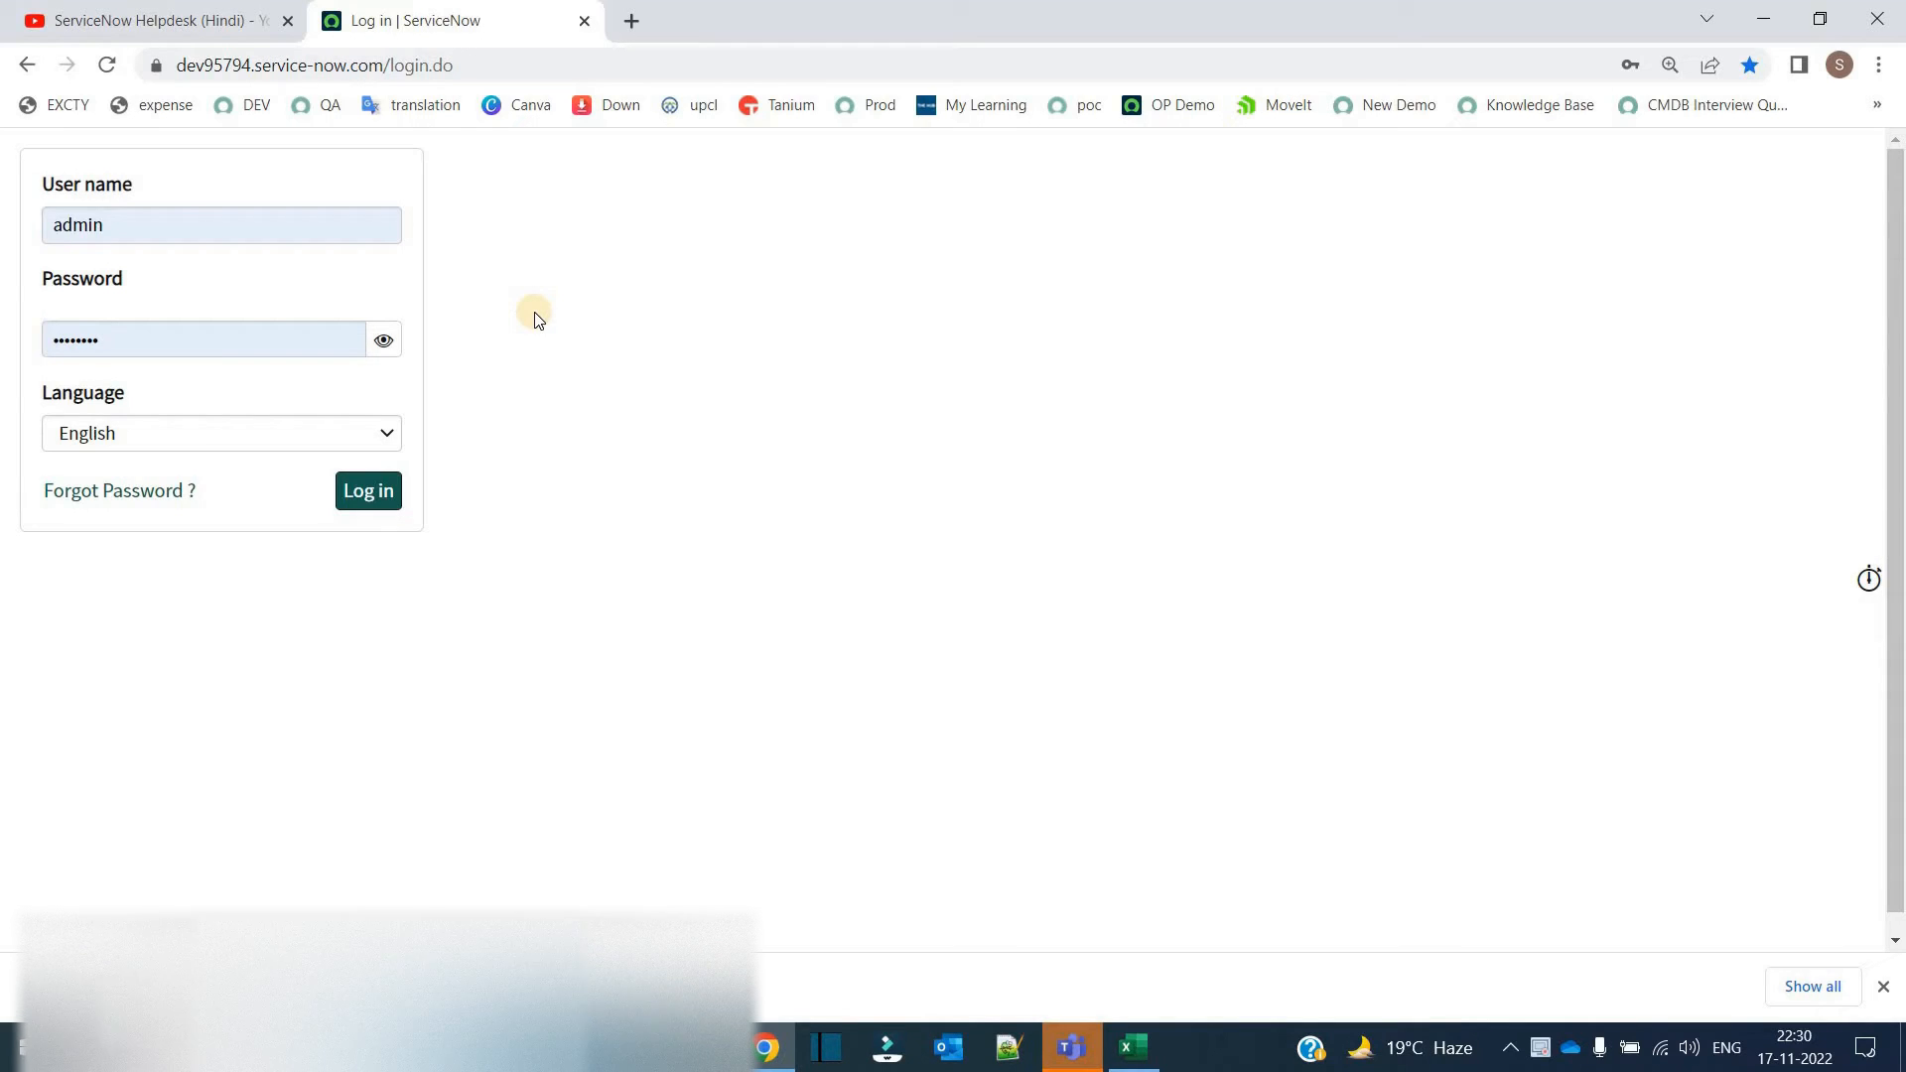
left_click(374, 493)
double_click(189, 226)
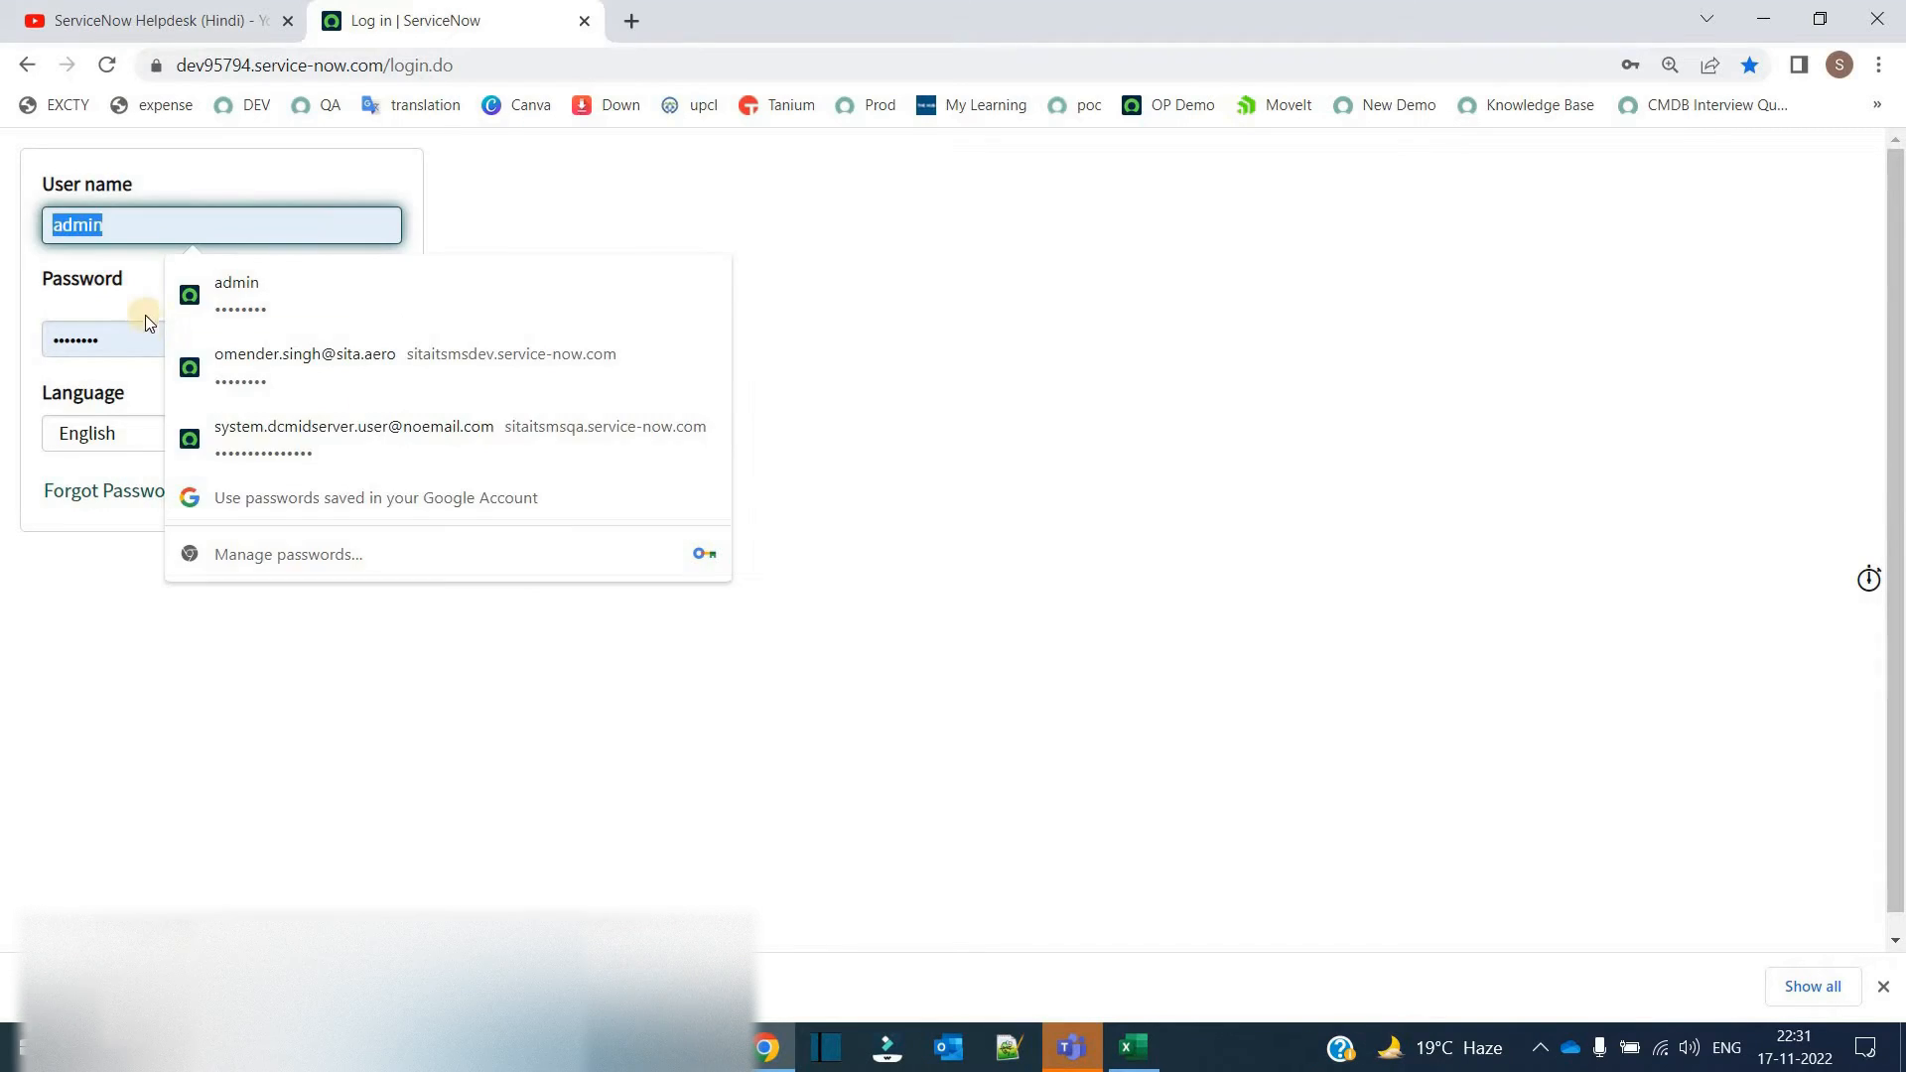
left_click(144, 343)
left_click(171, 434)
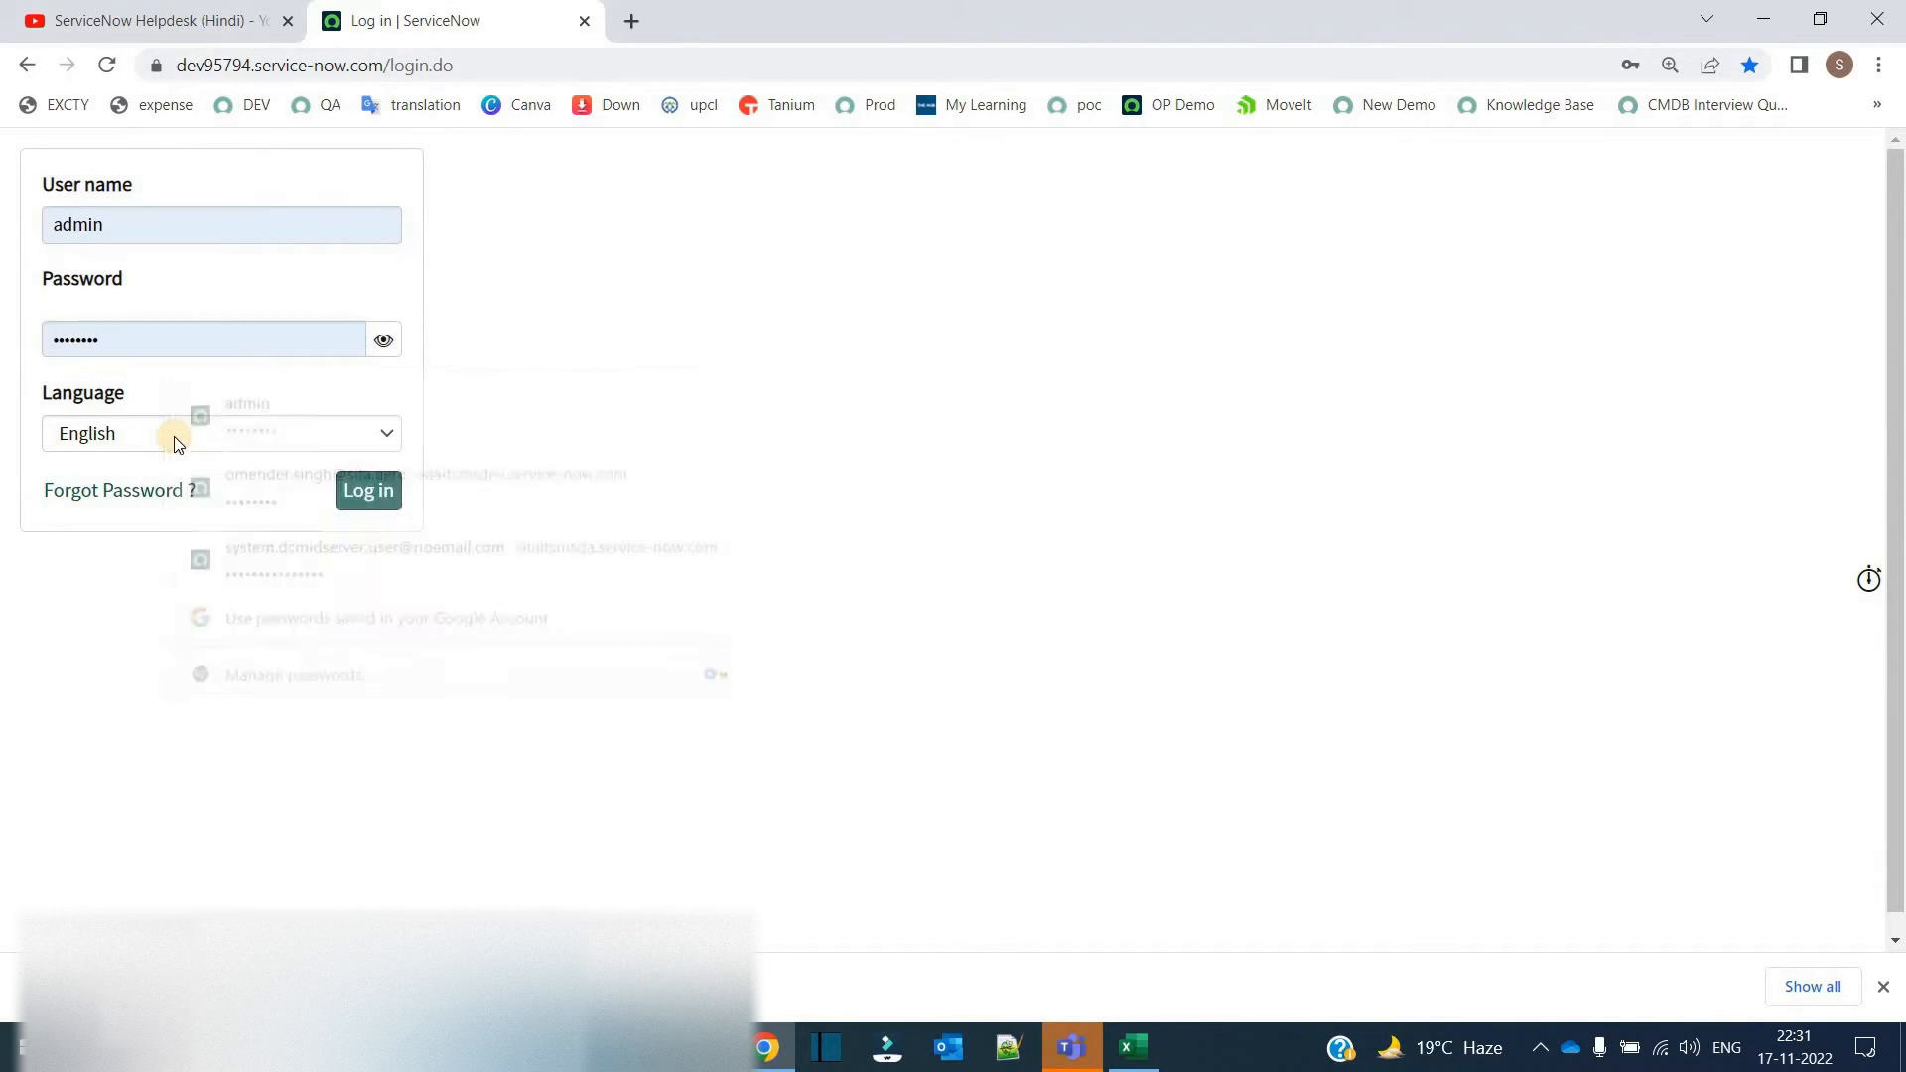
left_click(174, 436)
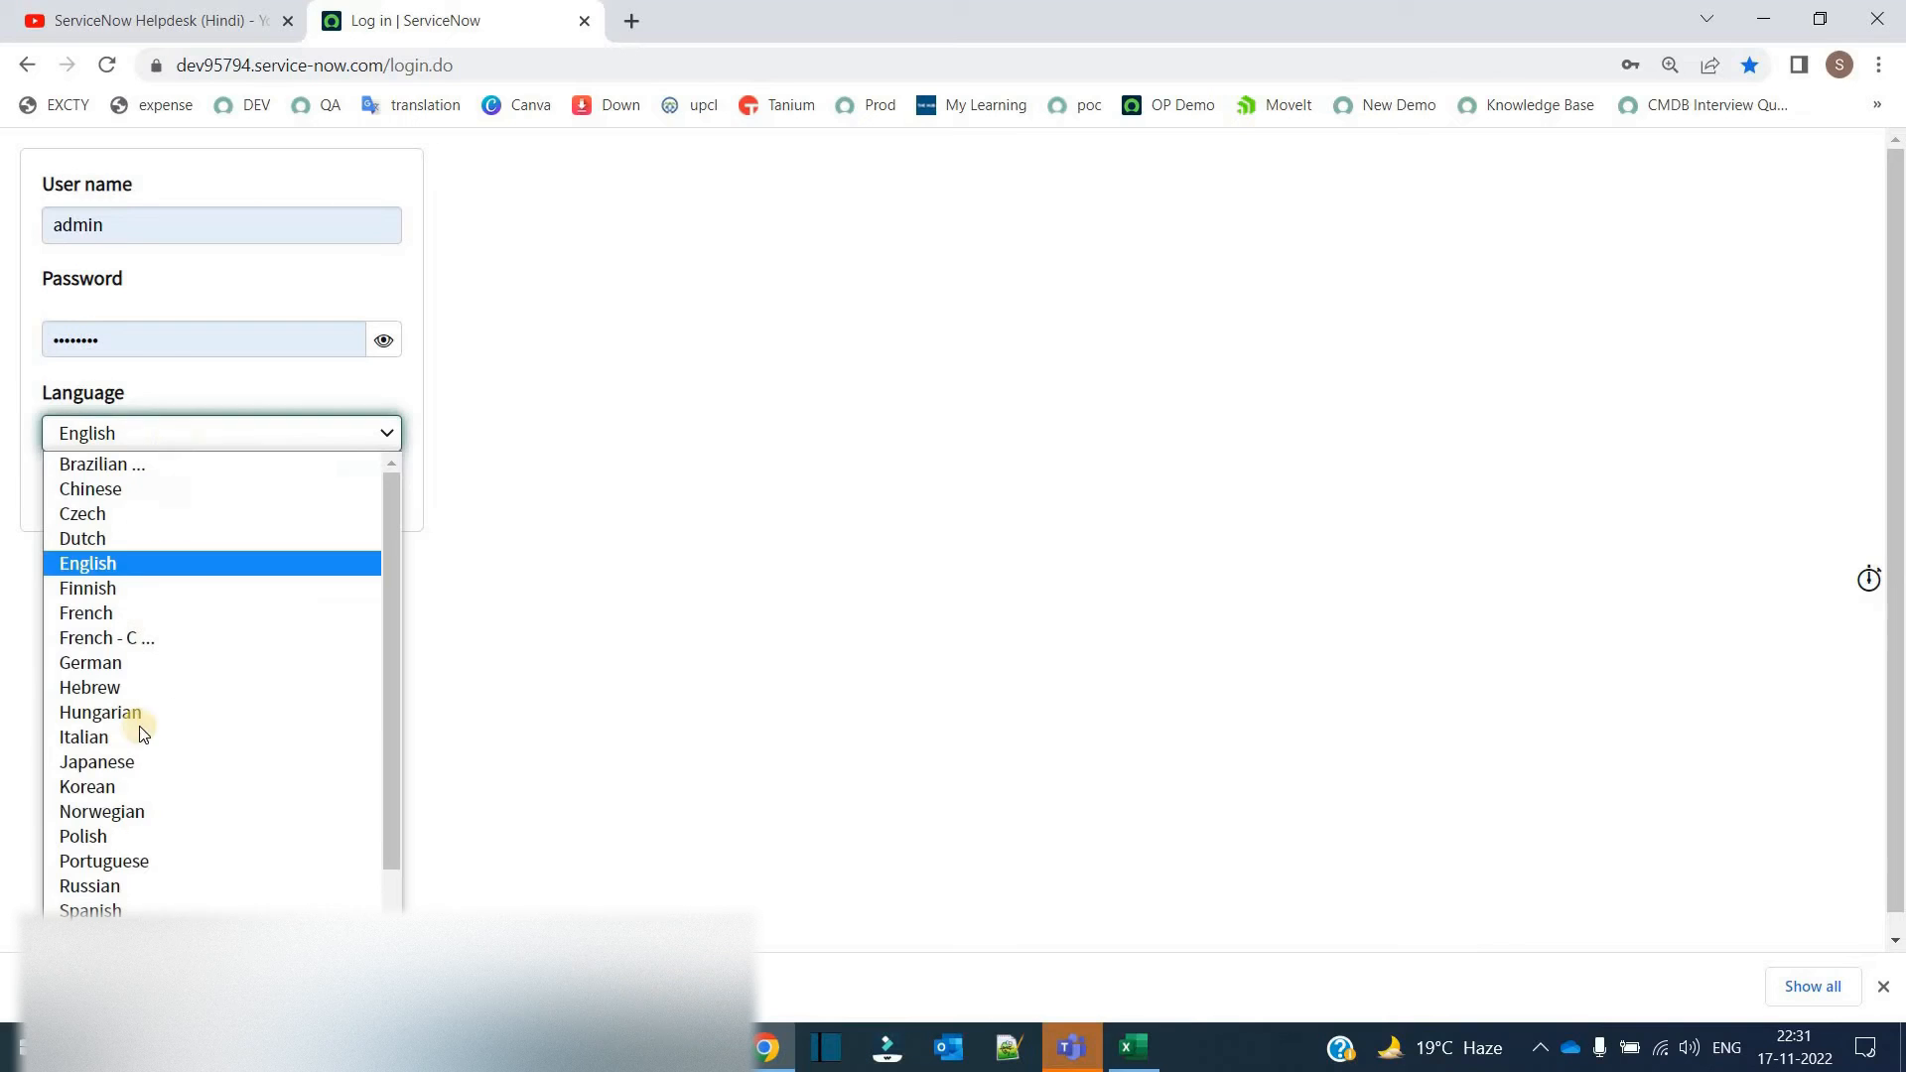
left_click(634, 411)
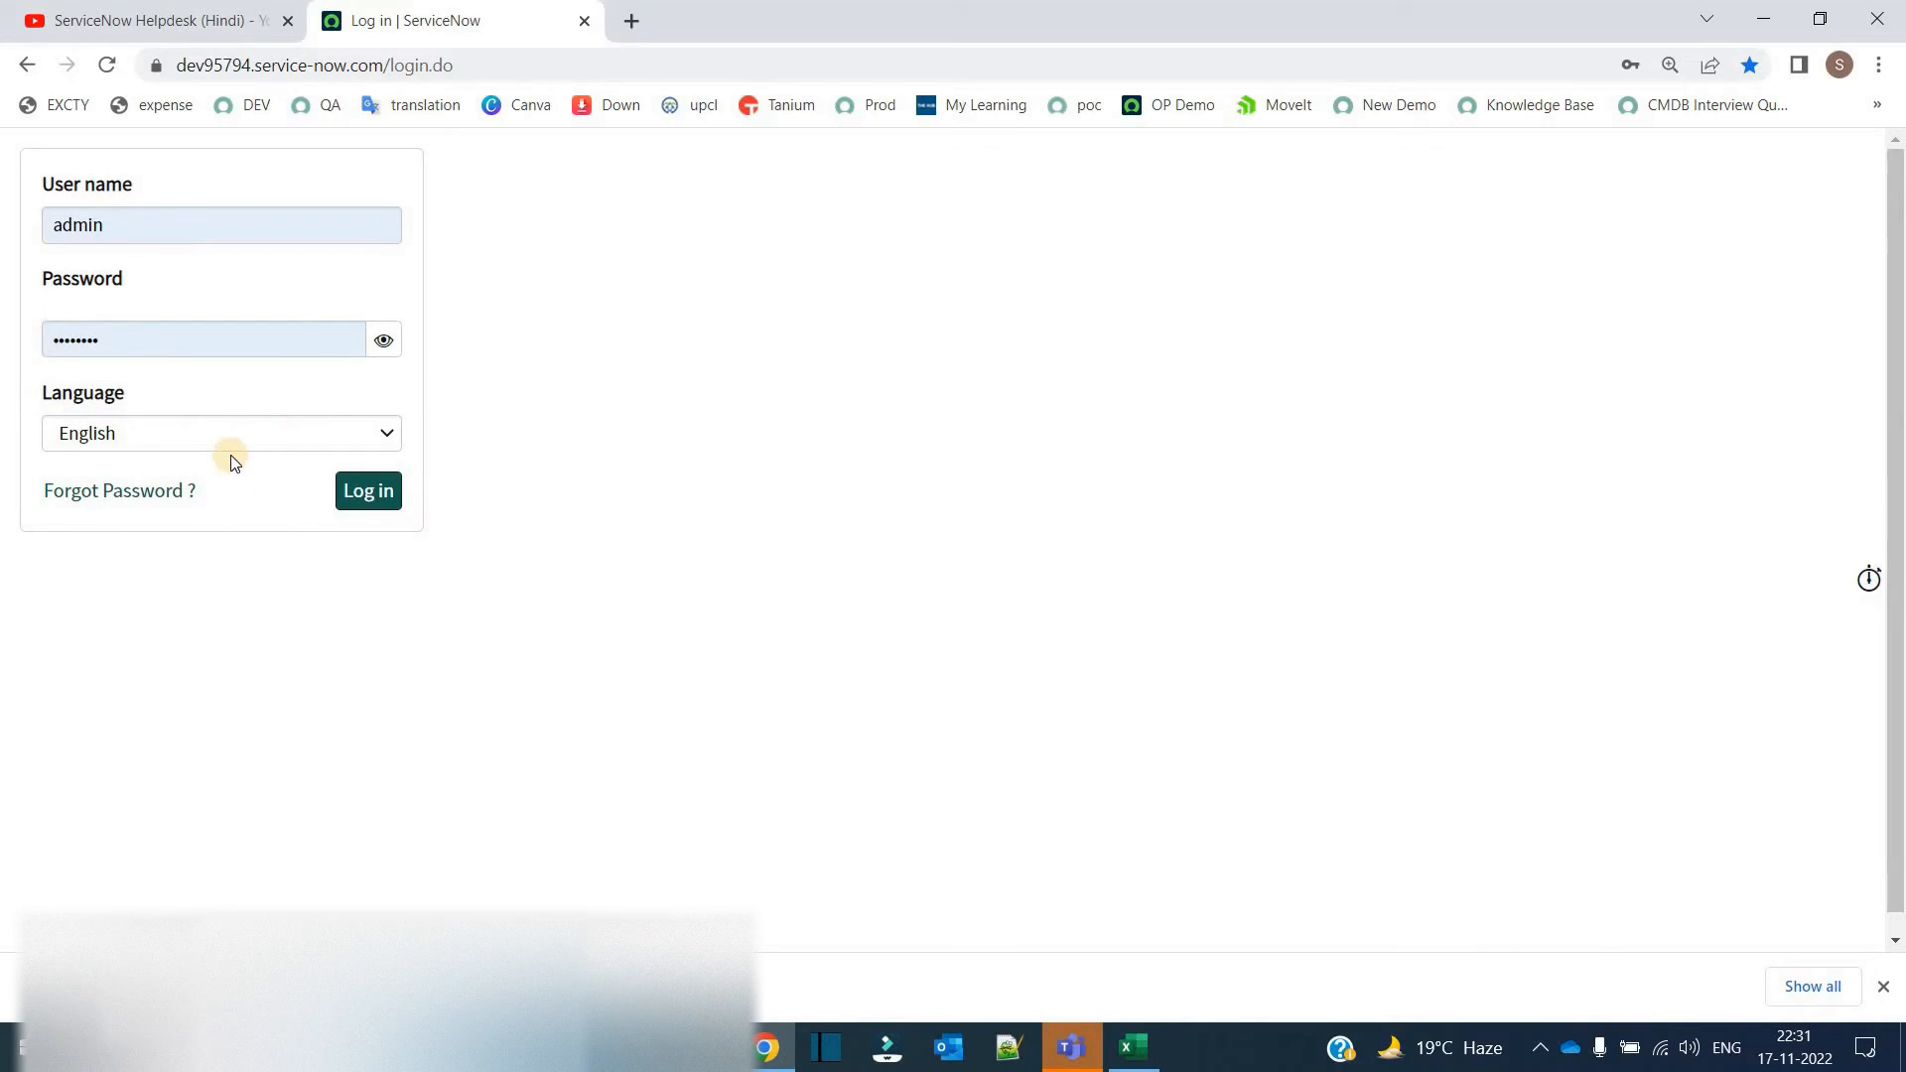
left_click(365, 490)
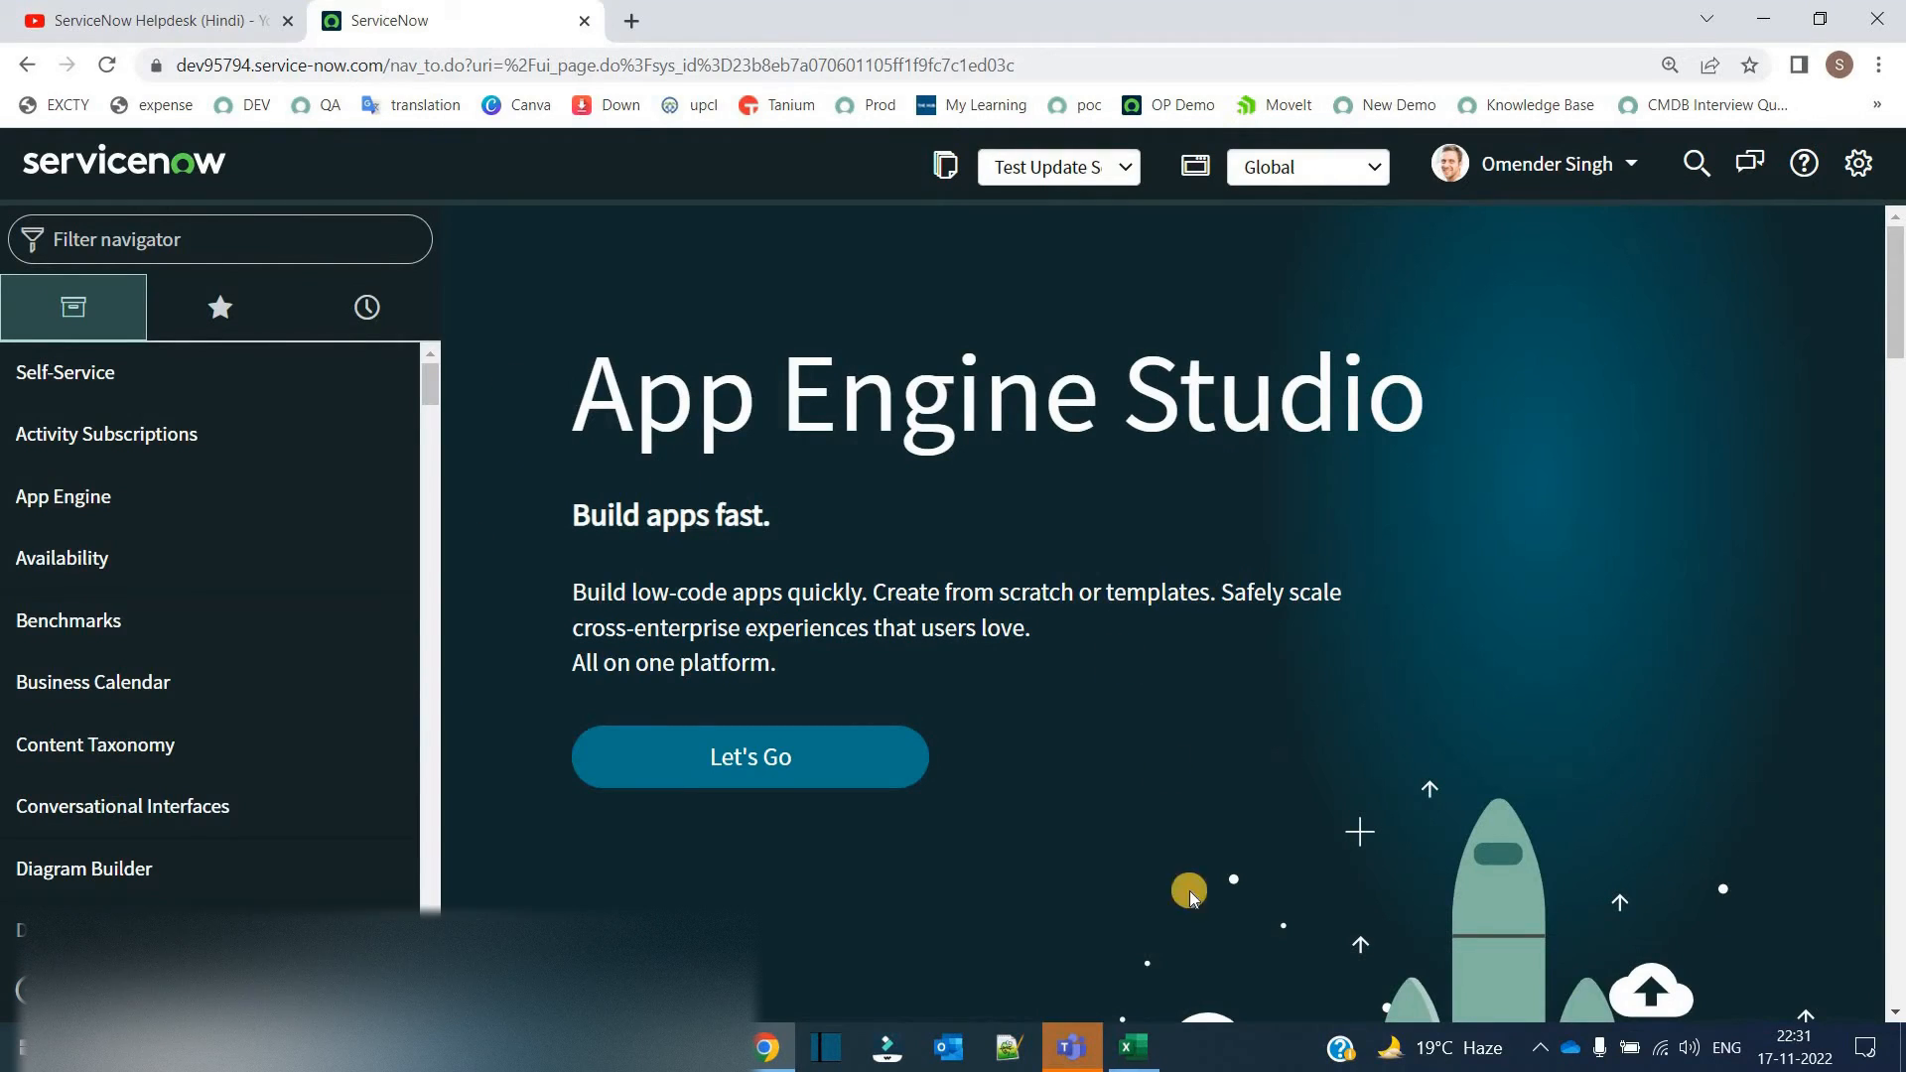
Switch to Excel and review the ServiceNow introduction topics in the course syllabus, including cloud computing and ITIL foundation.
left_click(1143, 1048)
left_click(576, 501)
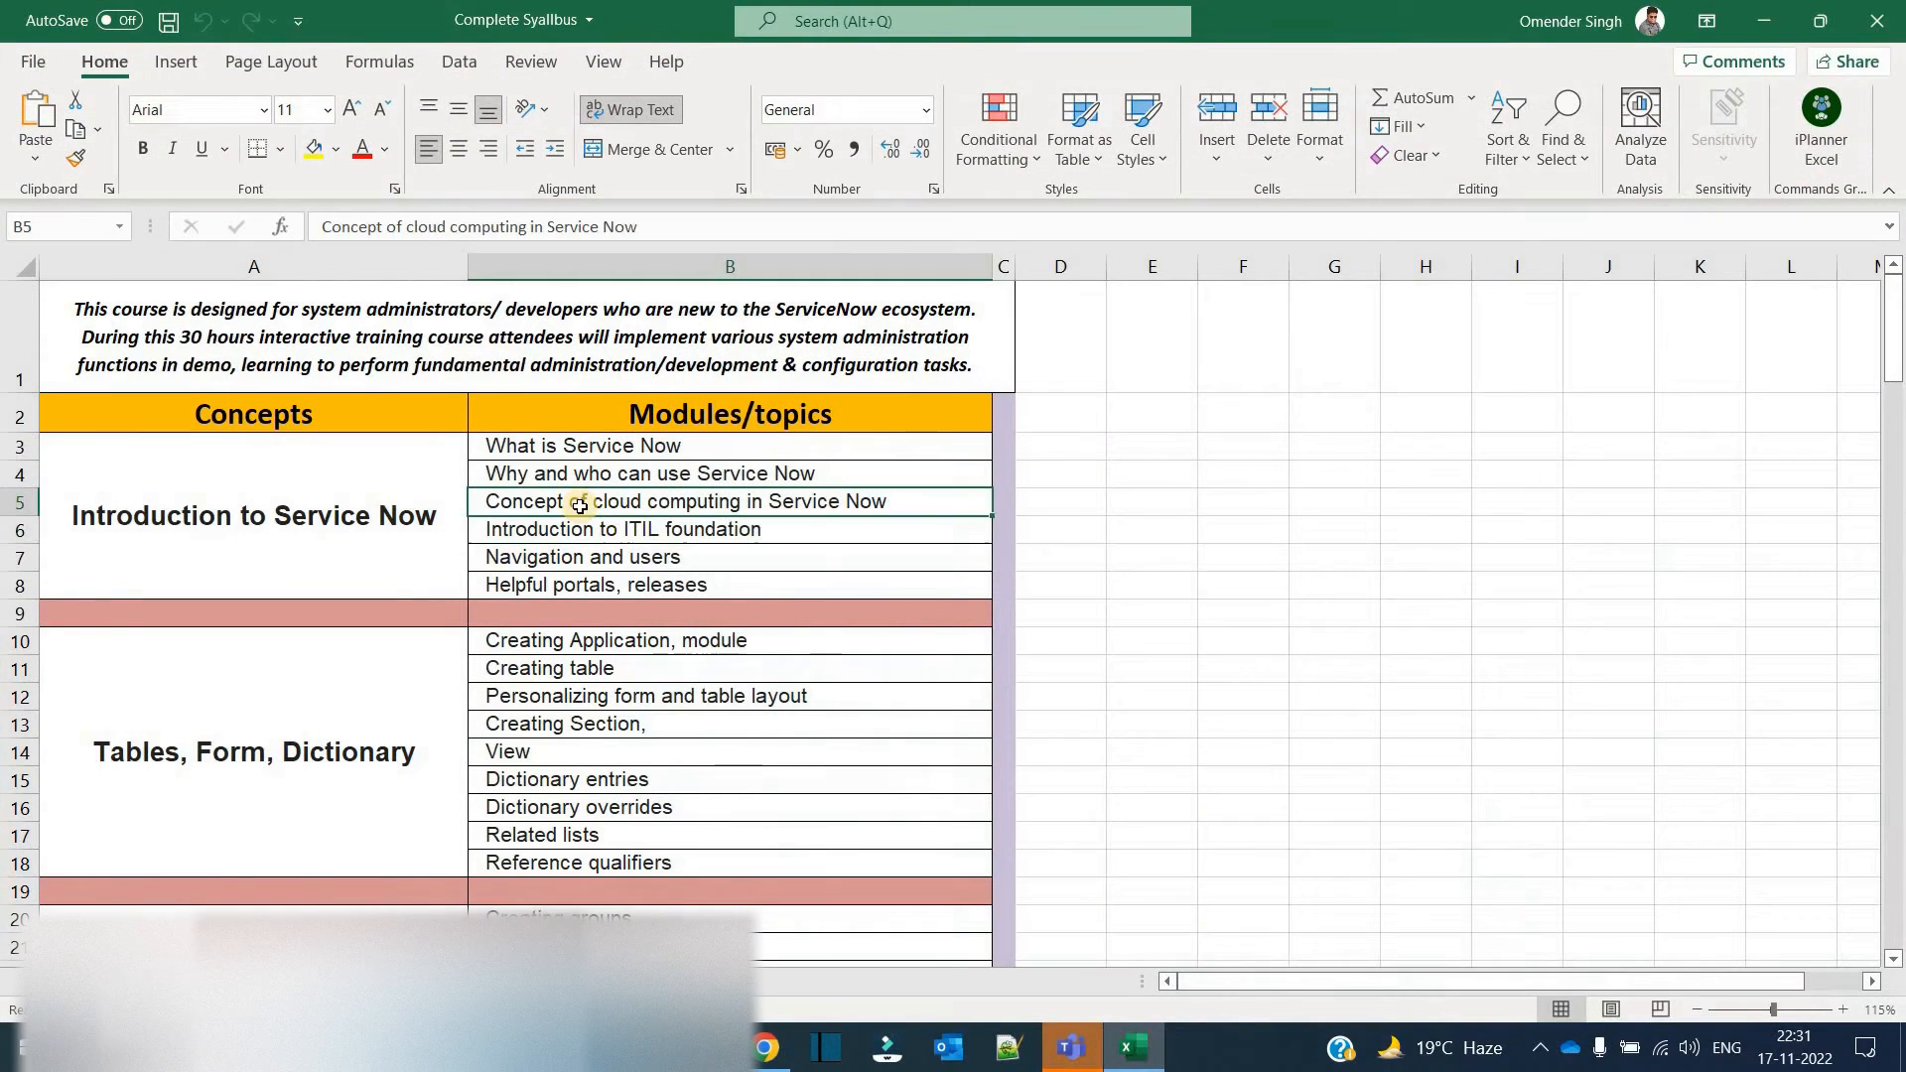
left_click(581, 536)
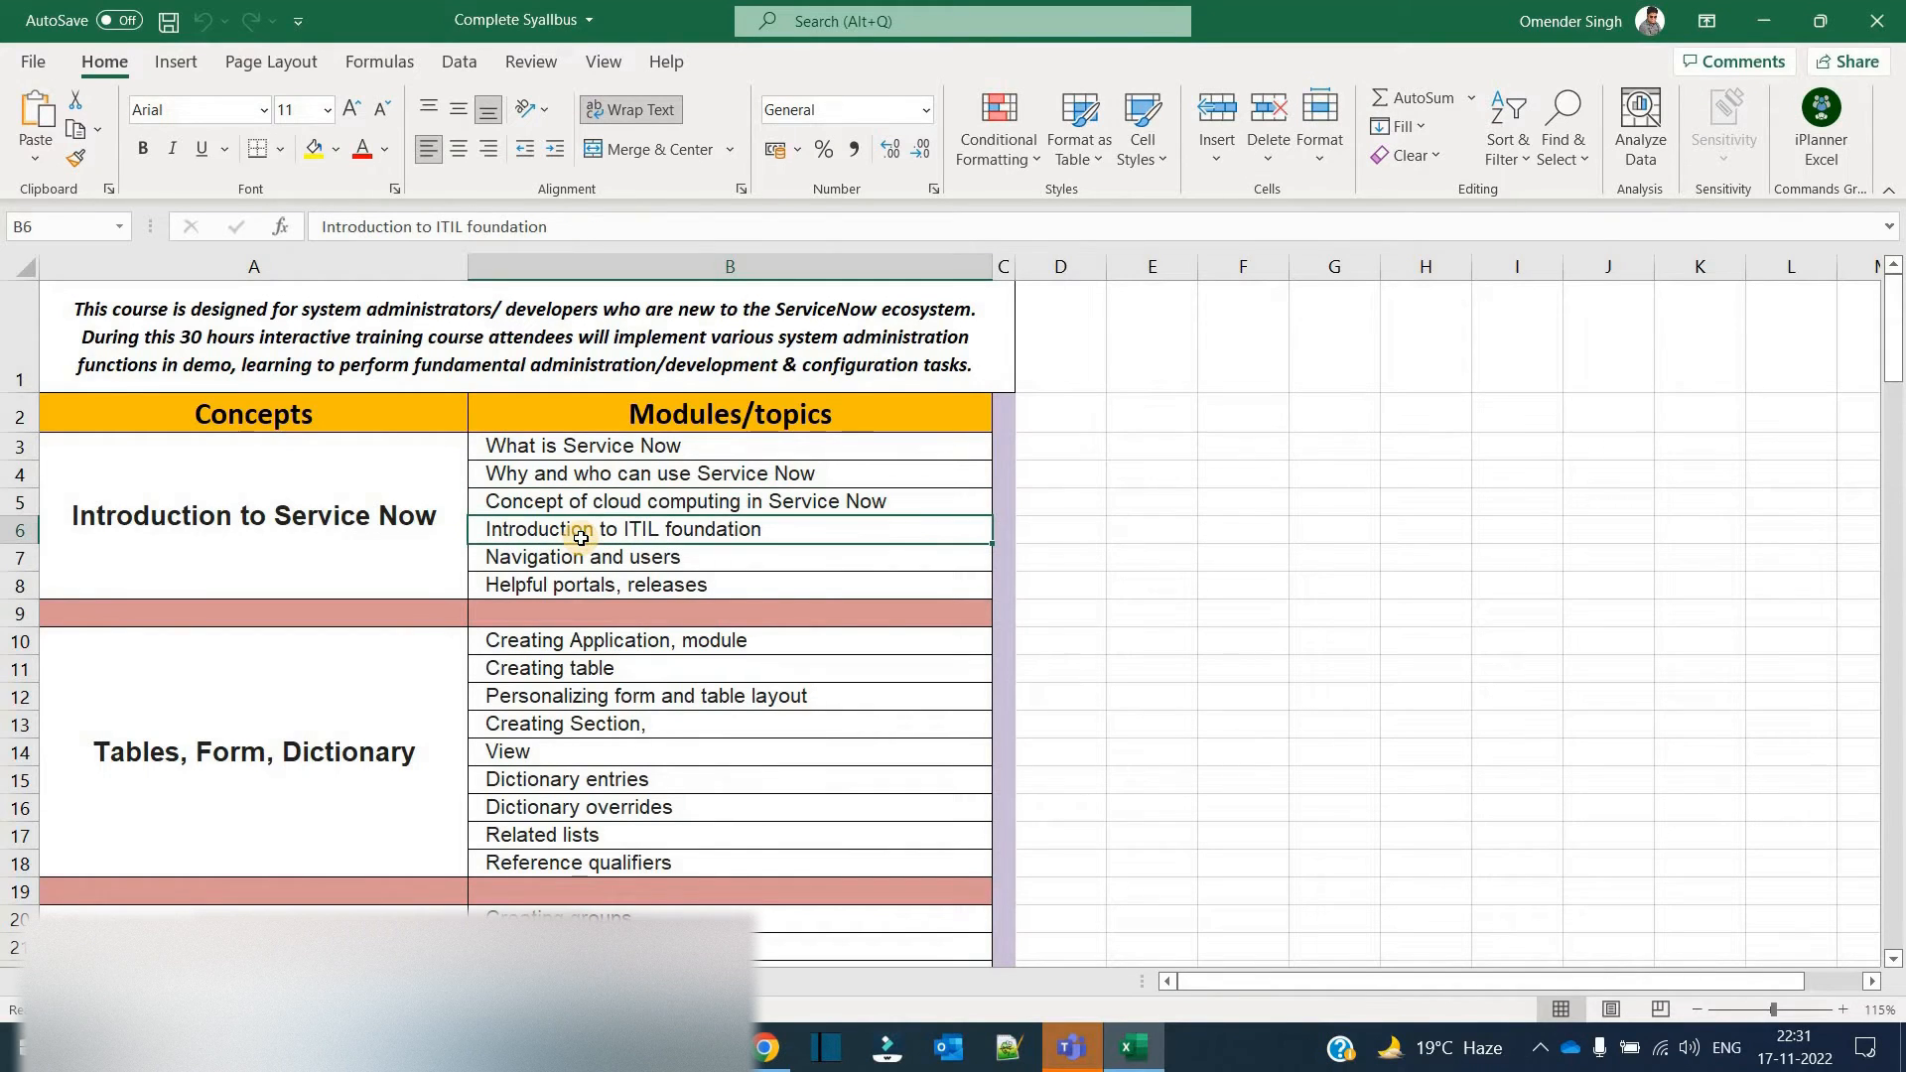
left_click(1764, 21)
Search Google for "what is itil" in a new browser tab and expand the answer to "What is meant by ITIL?".
left_click(630, 17)
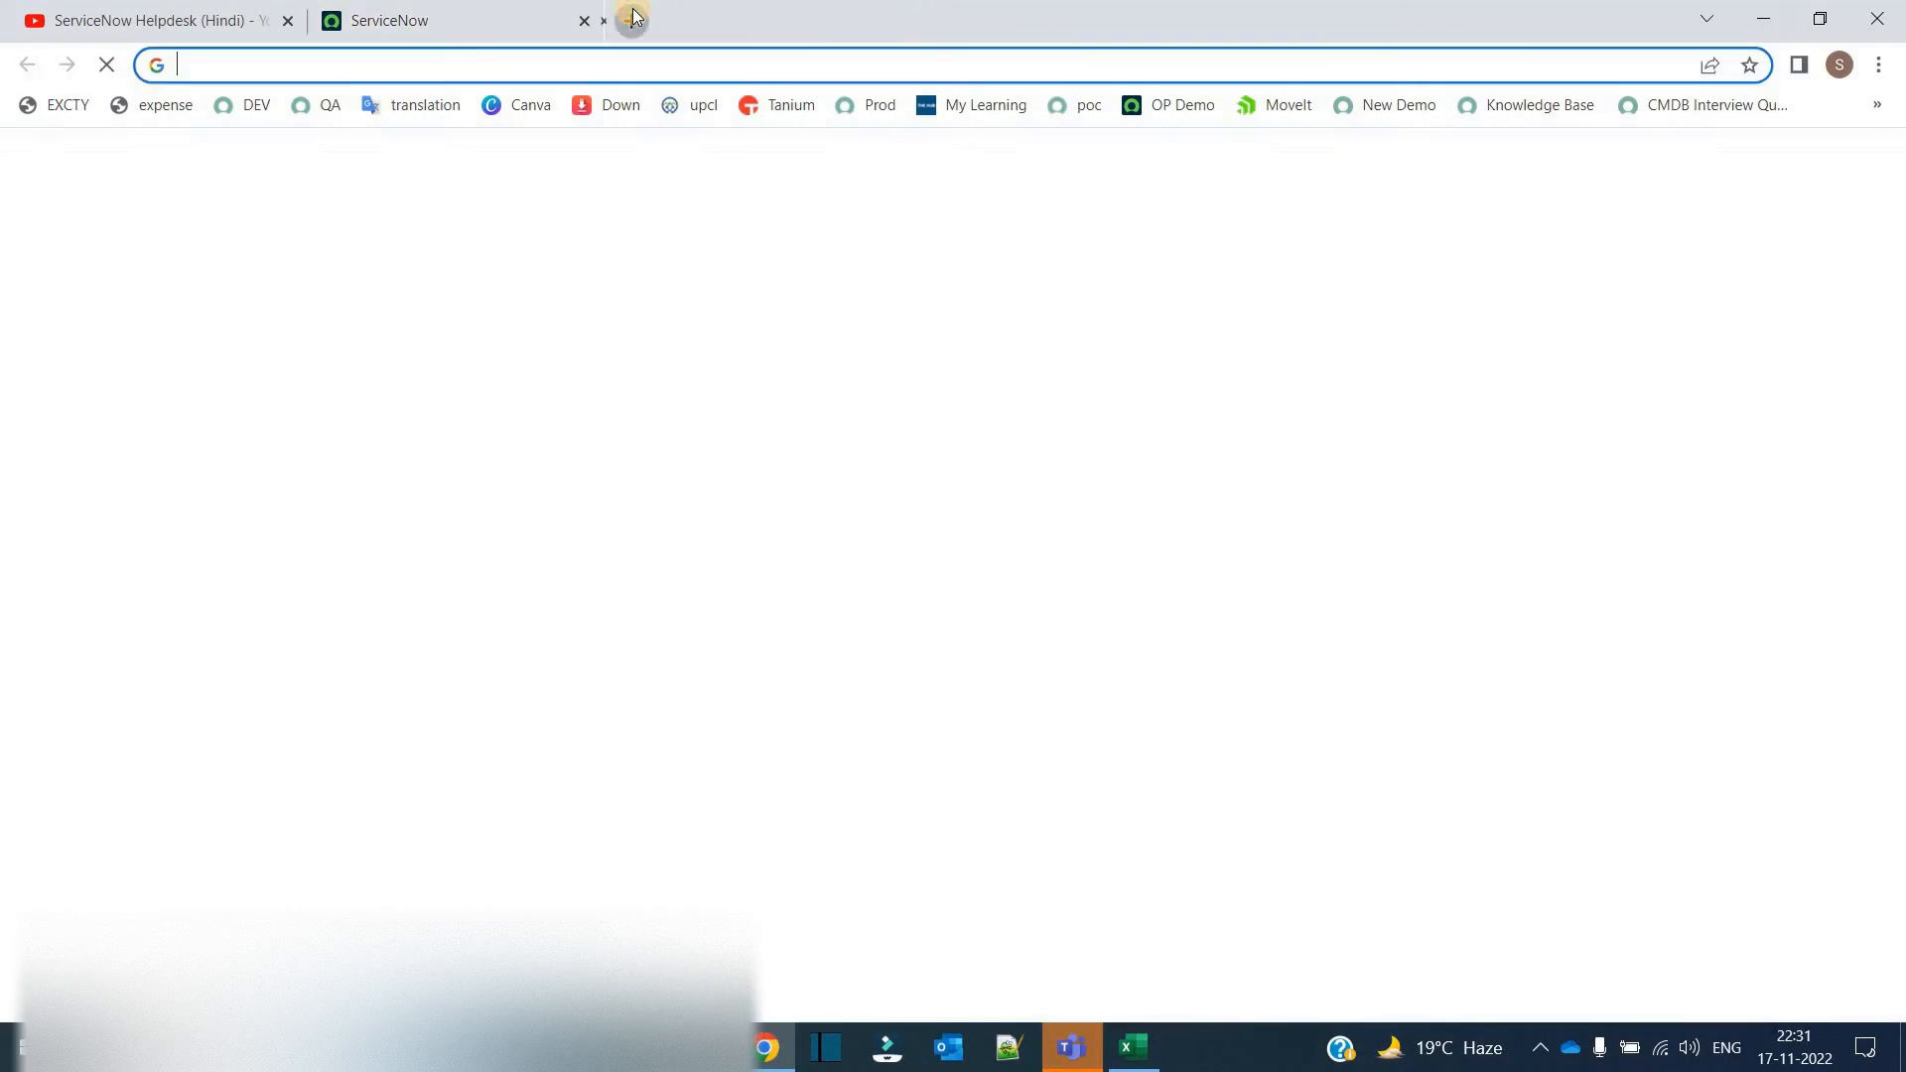
type("what is itil")
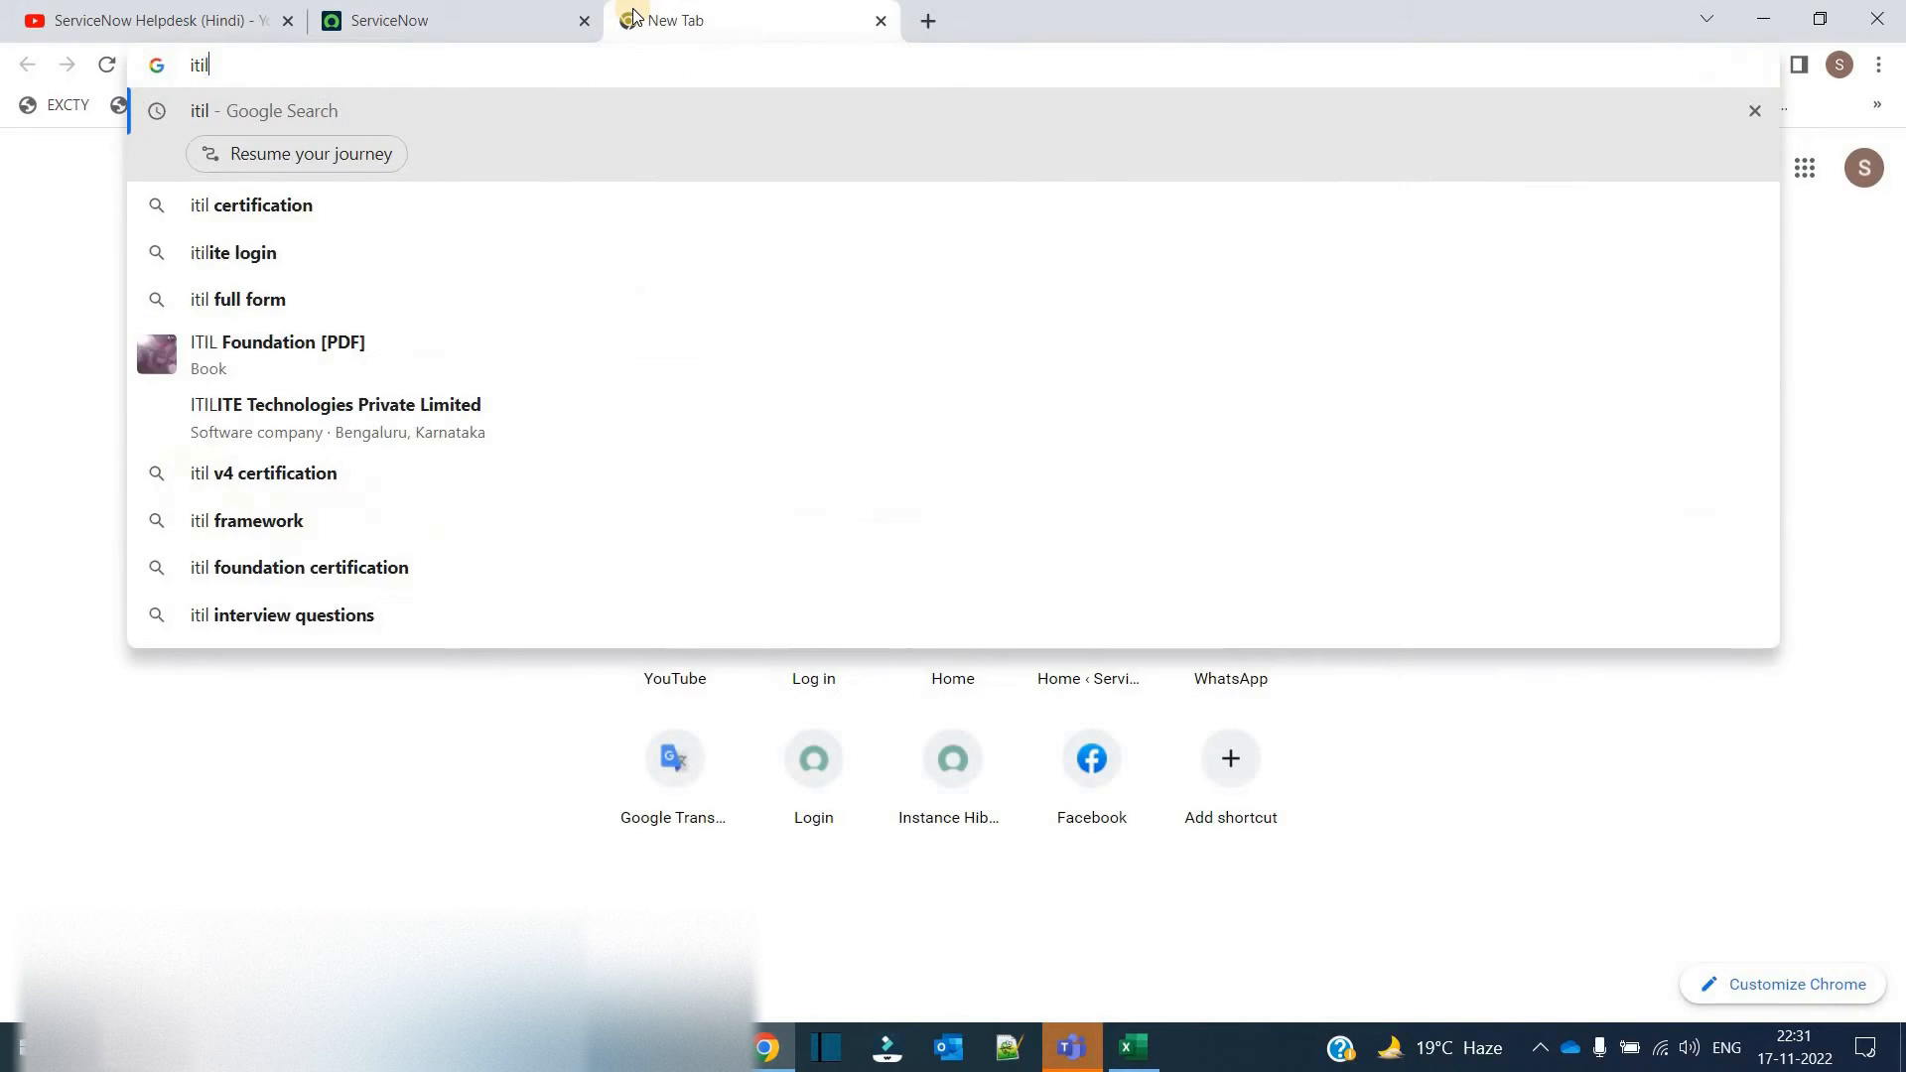
key("Return")
scroll(434, 580, "down", 3)
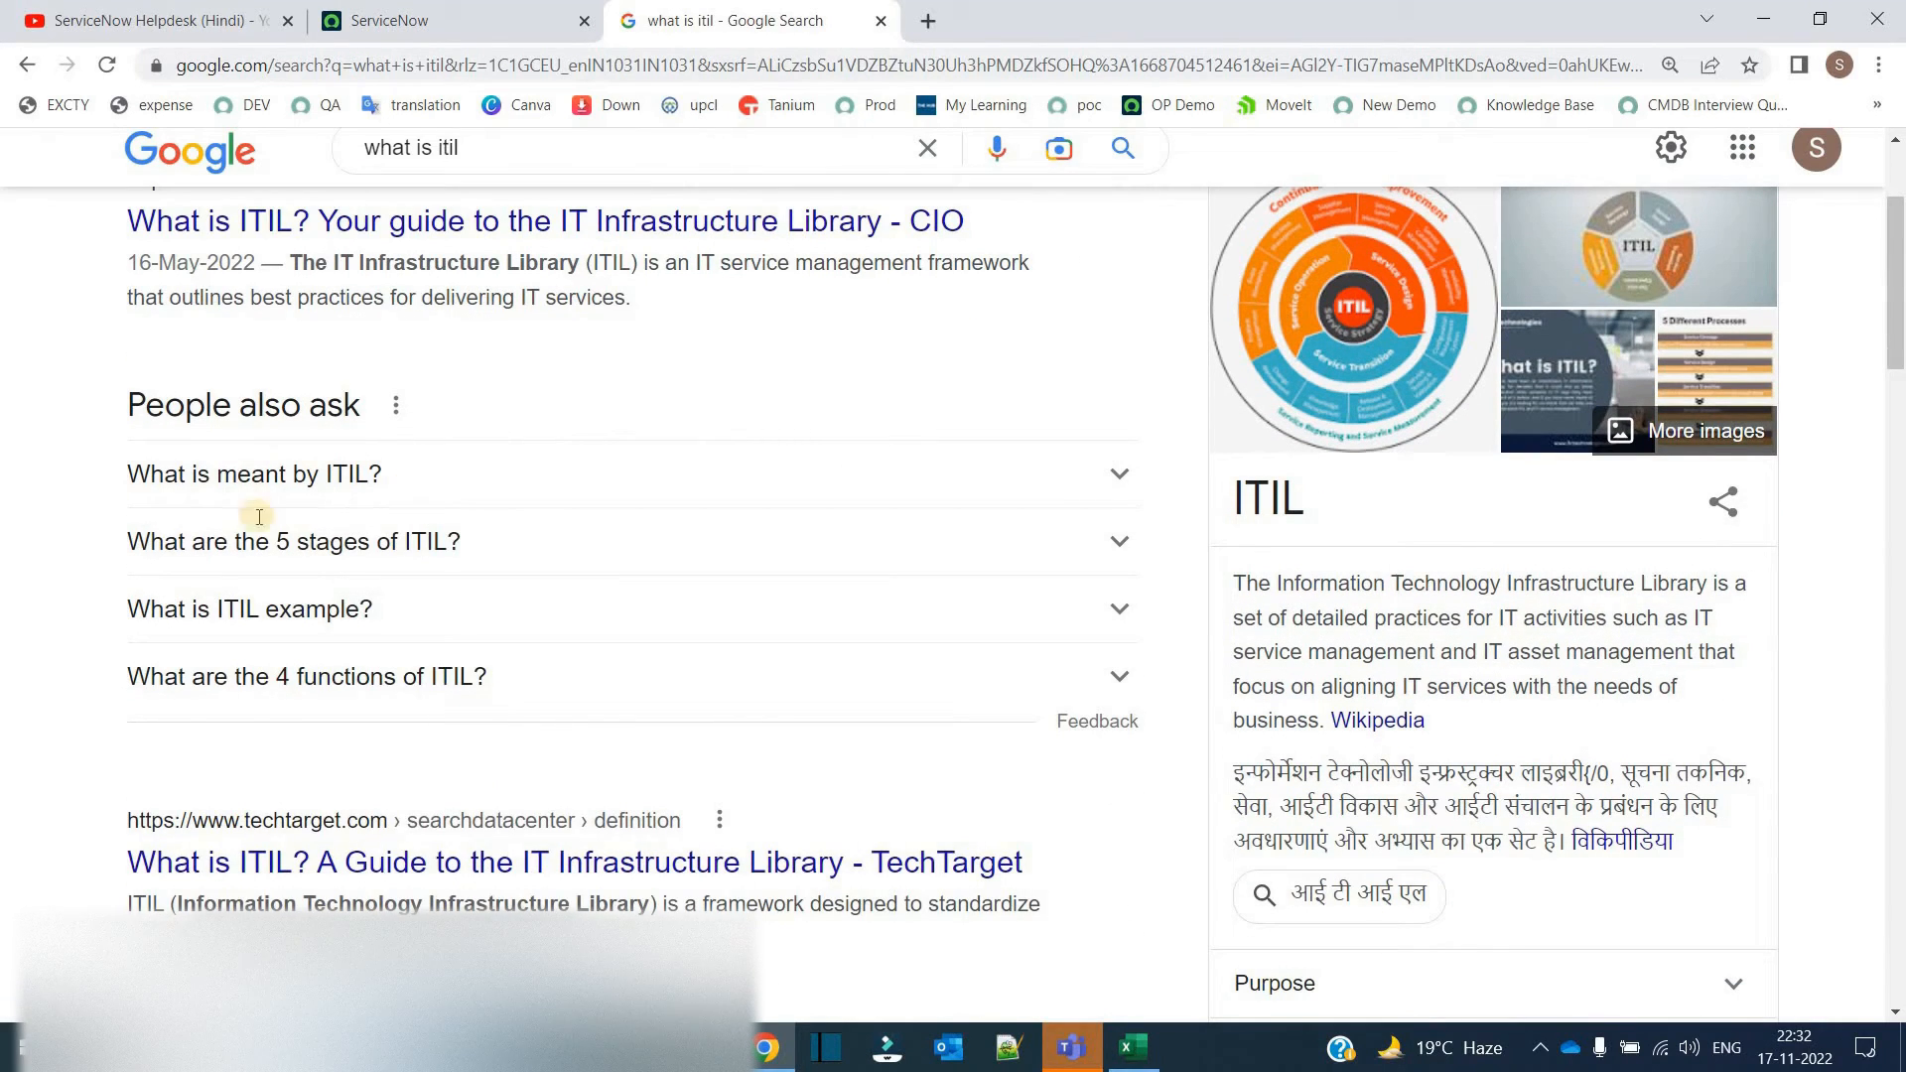
left_click(417, 489)
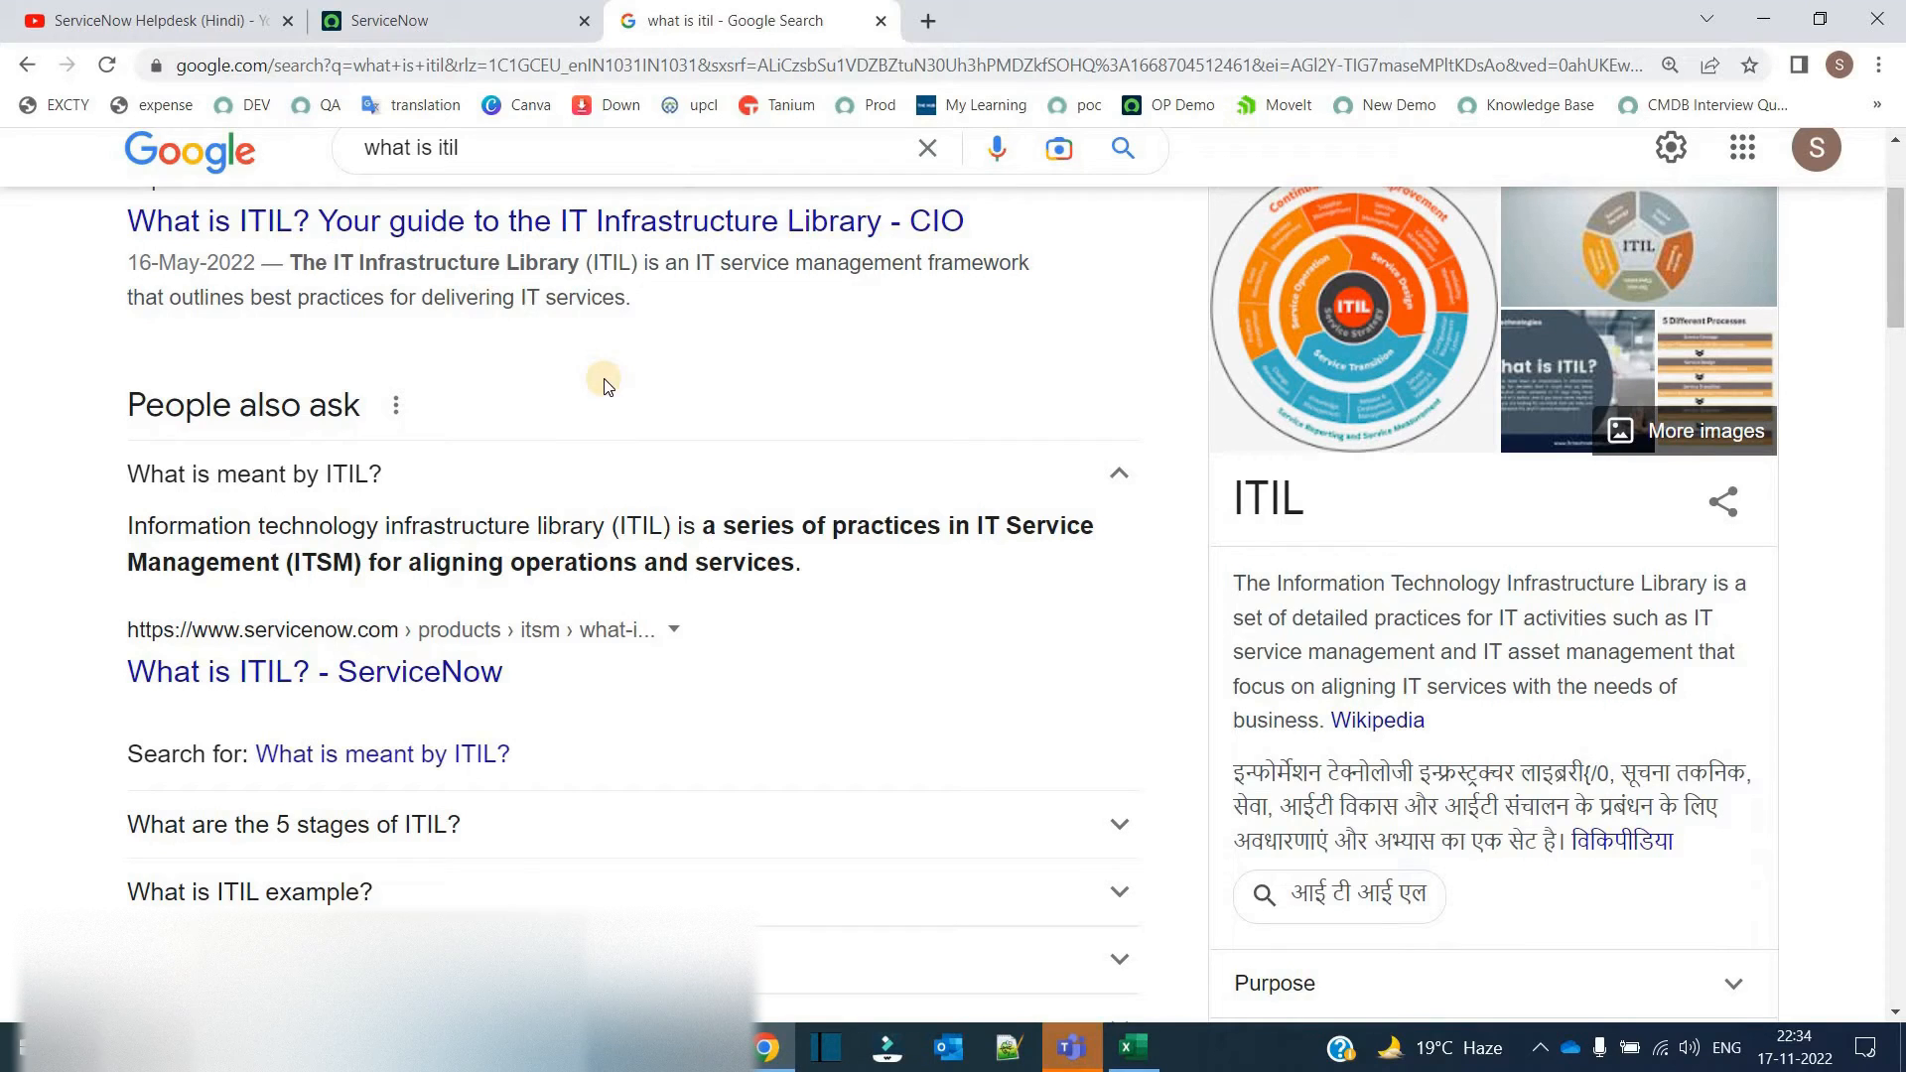
Return to the ServiceNow instance and browse the navigator's application list, expanding and collapsing the Self-Service modules.
left_click(415, 18)
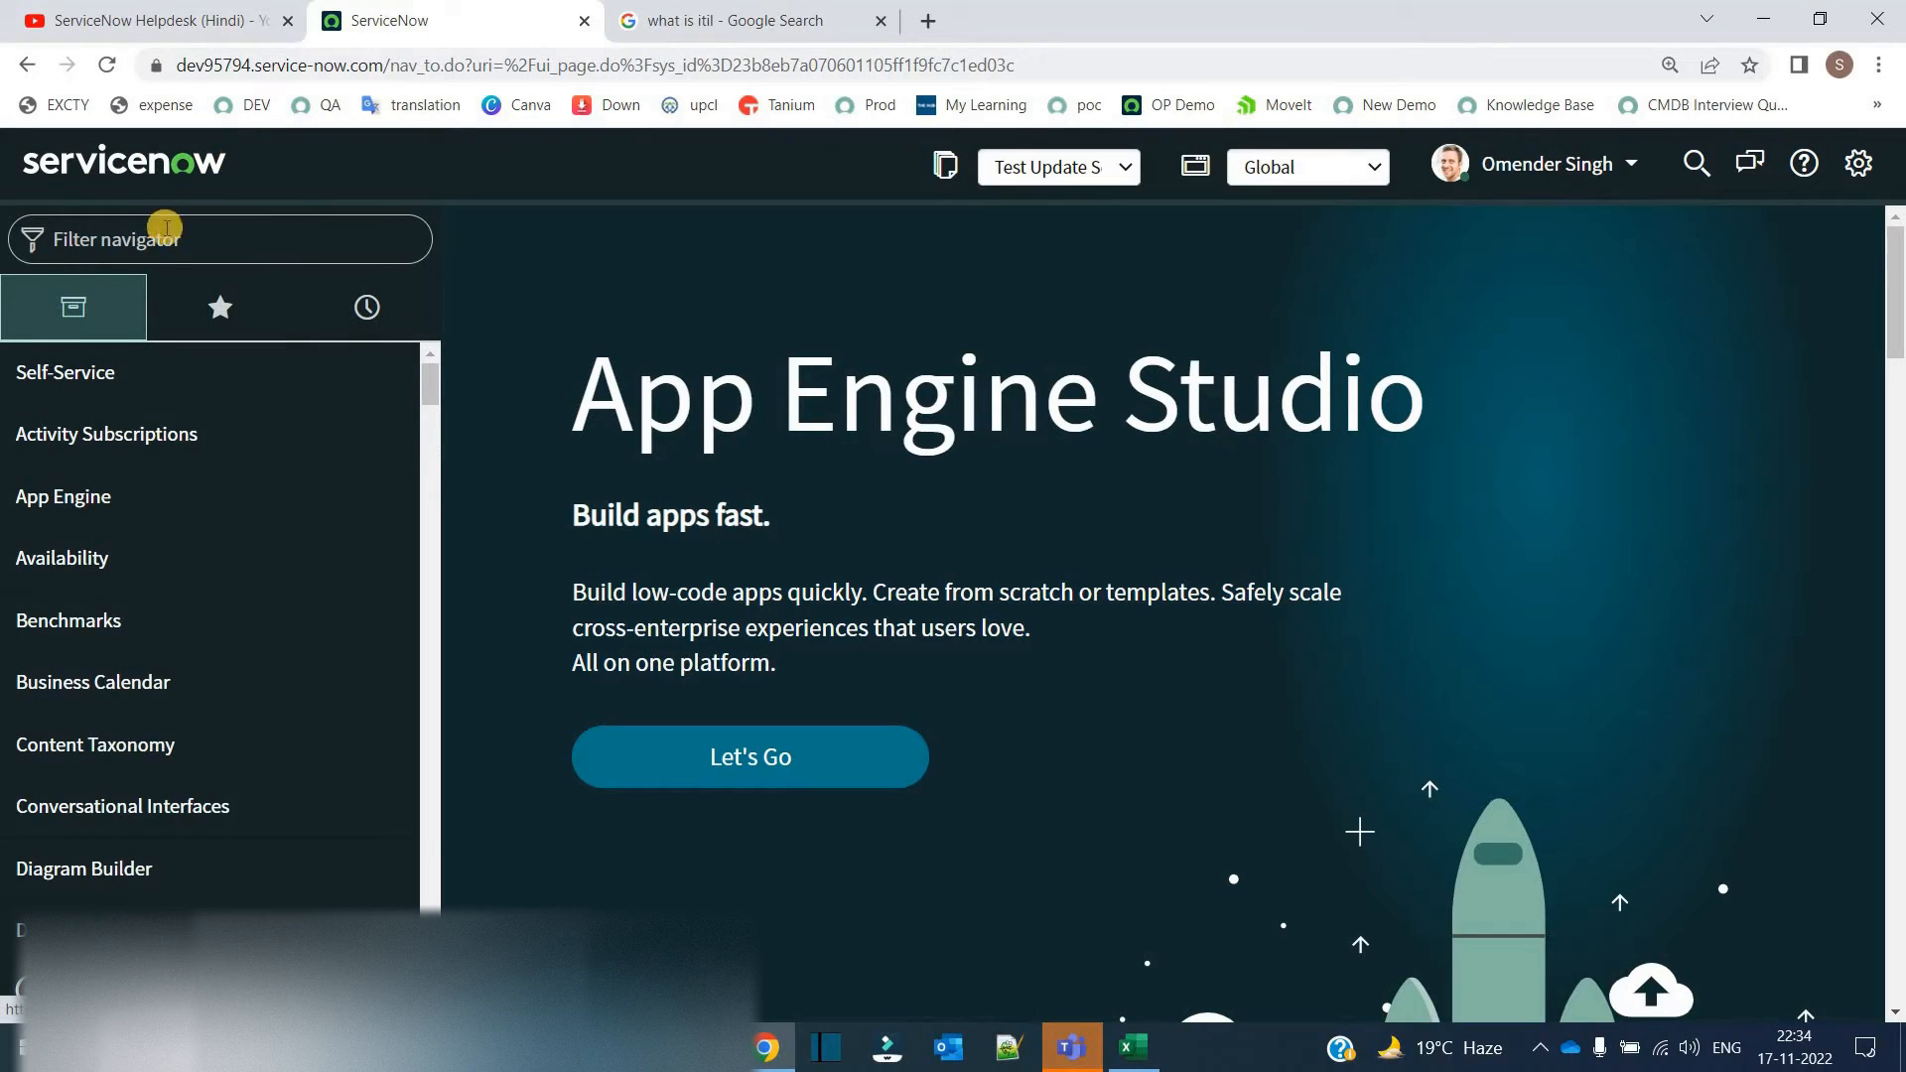
left_click(135, 239)
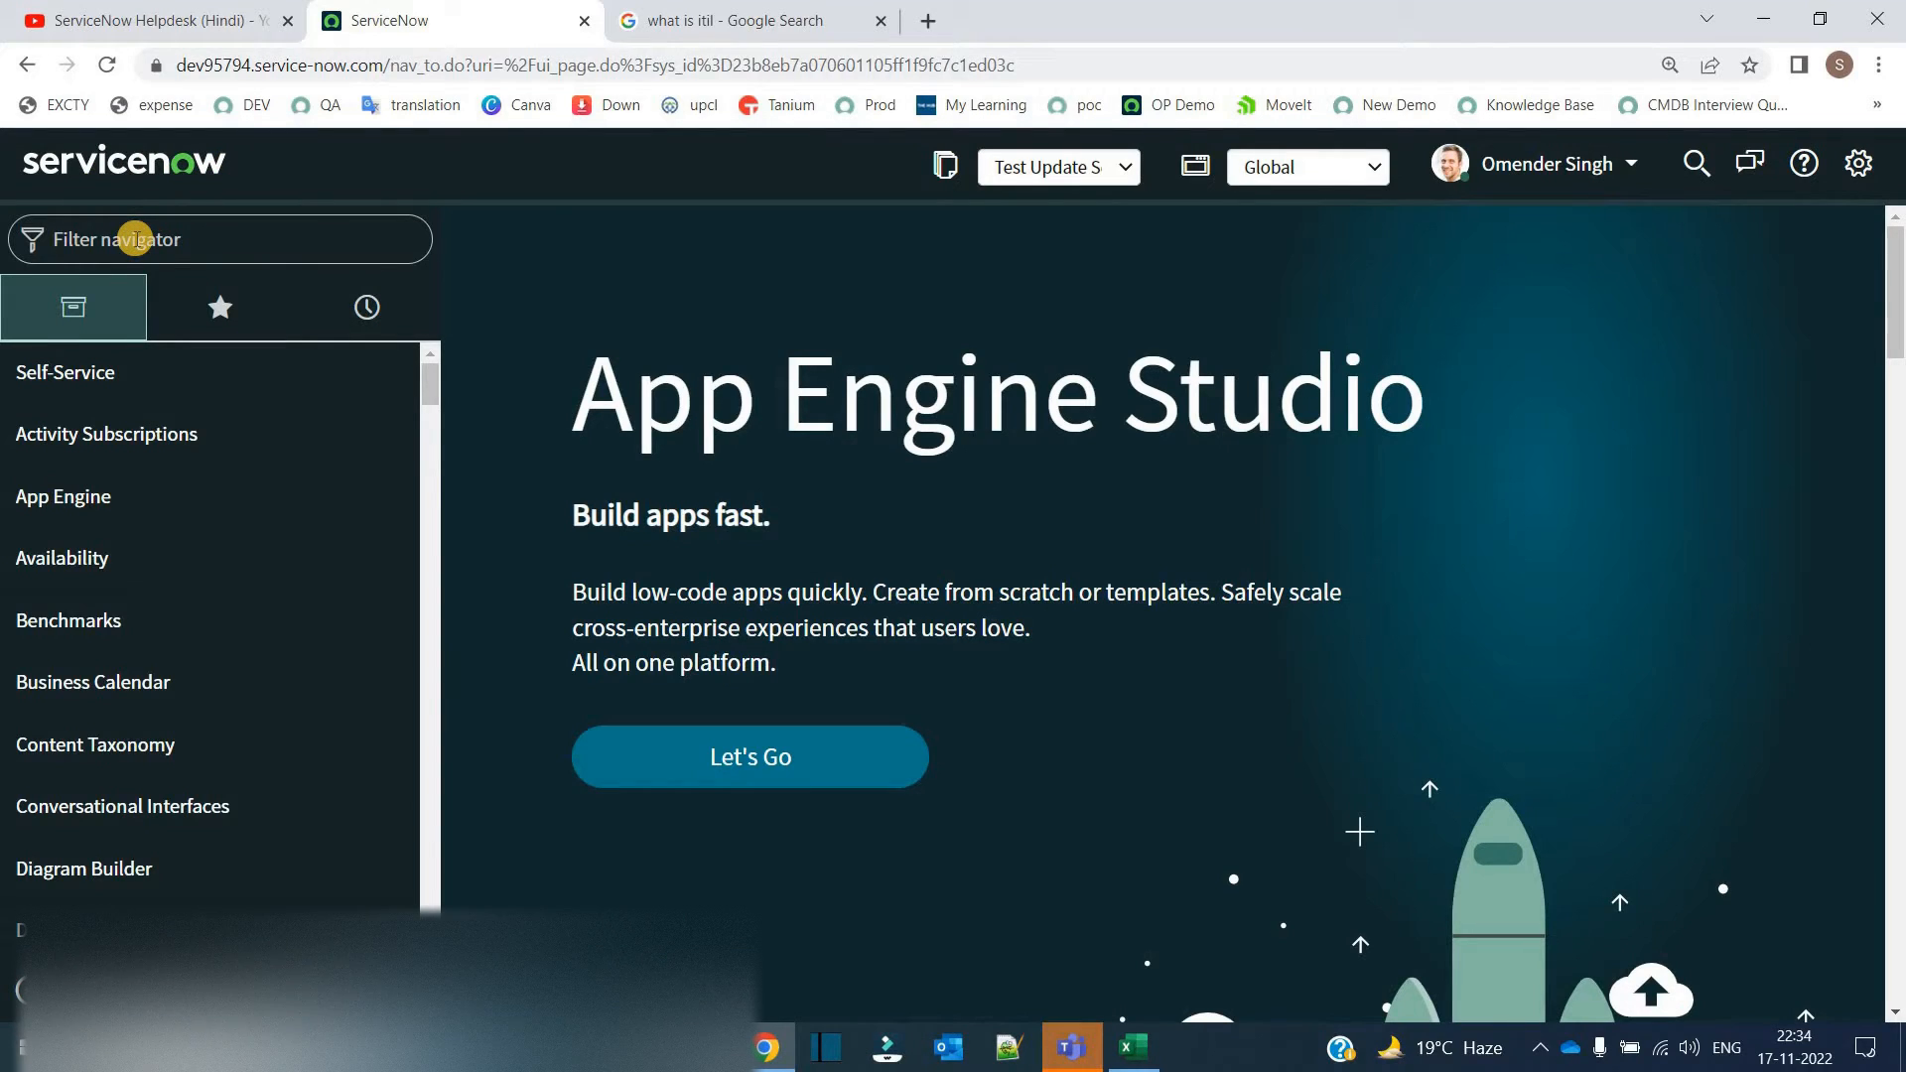
left_click(144, 379)
left_click(143, 379)
scroll(142, 617, "down", 20)
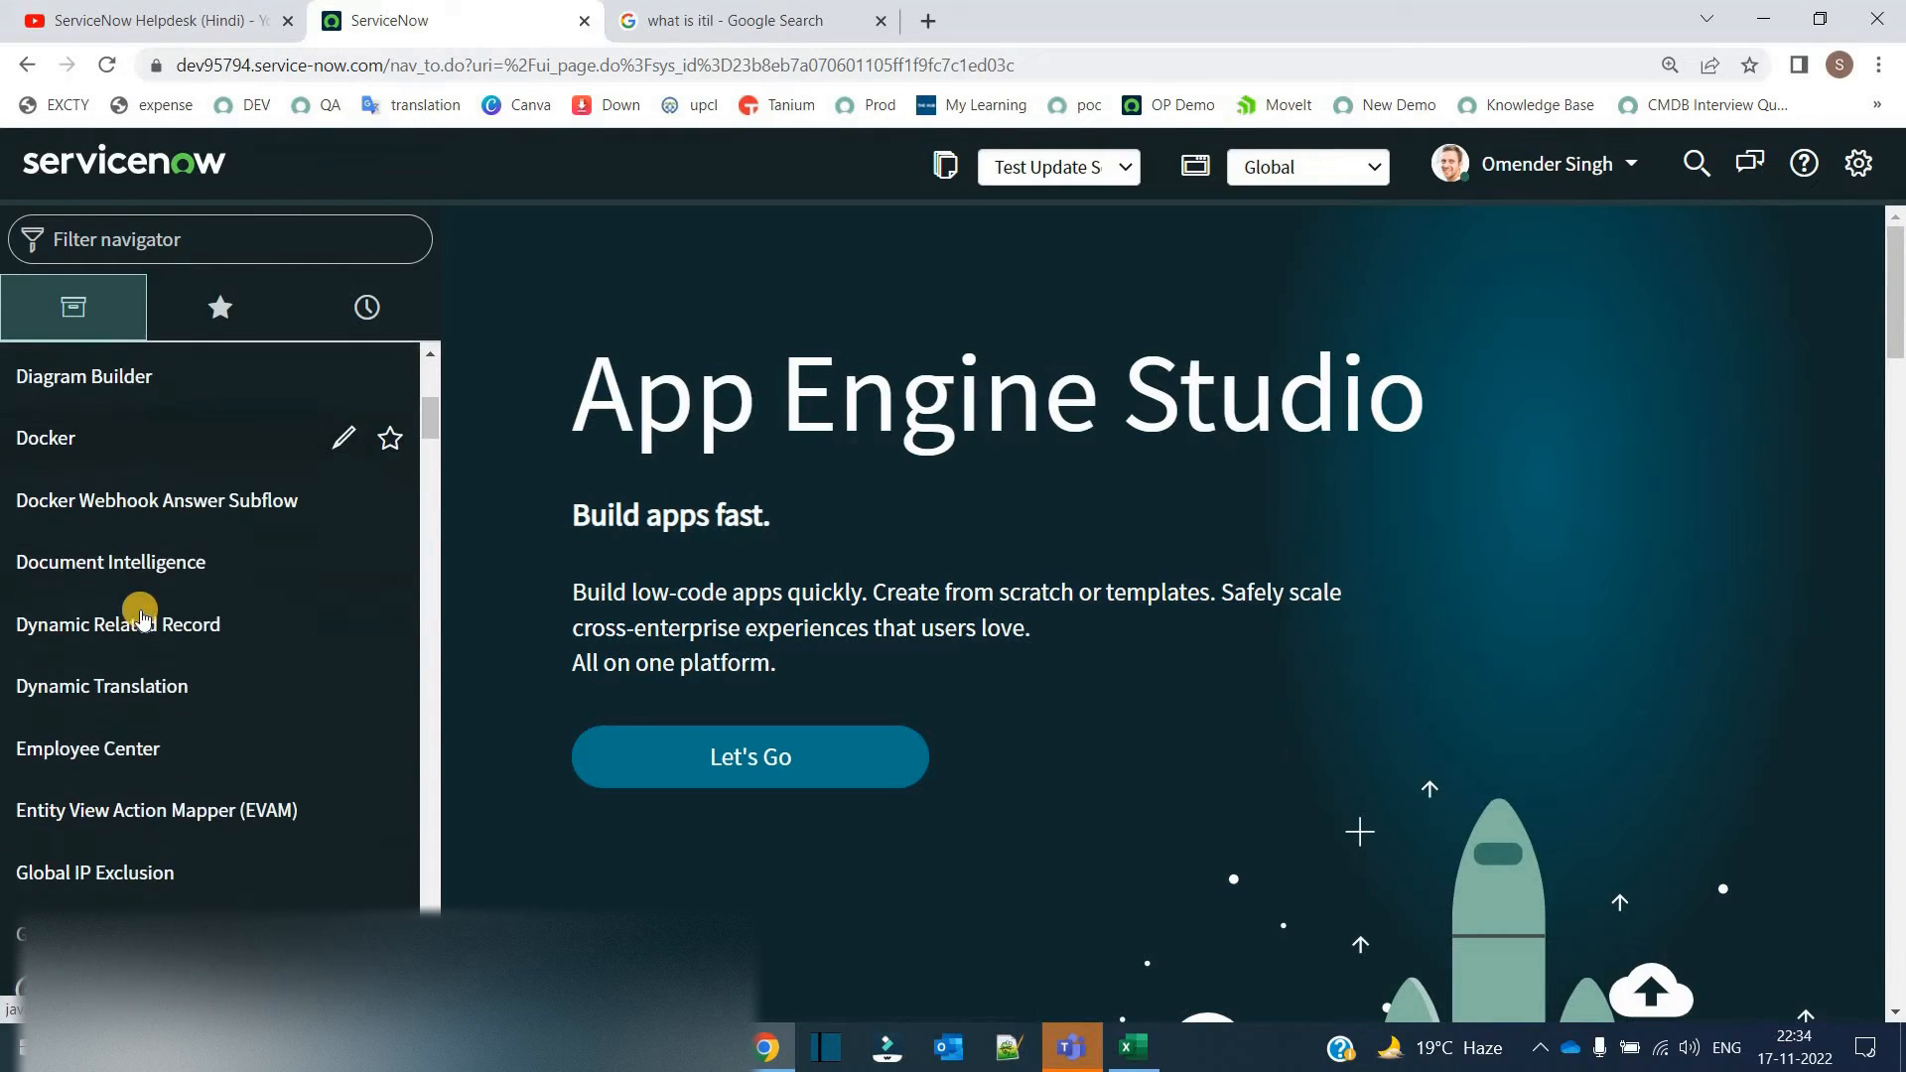
scroll(142, 617, "up", 20)
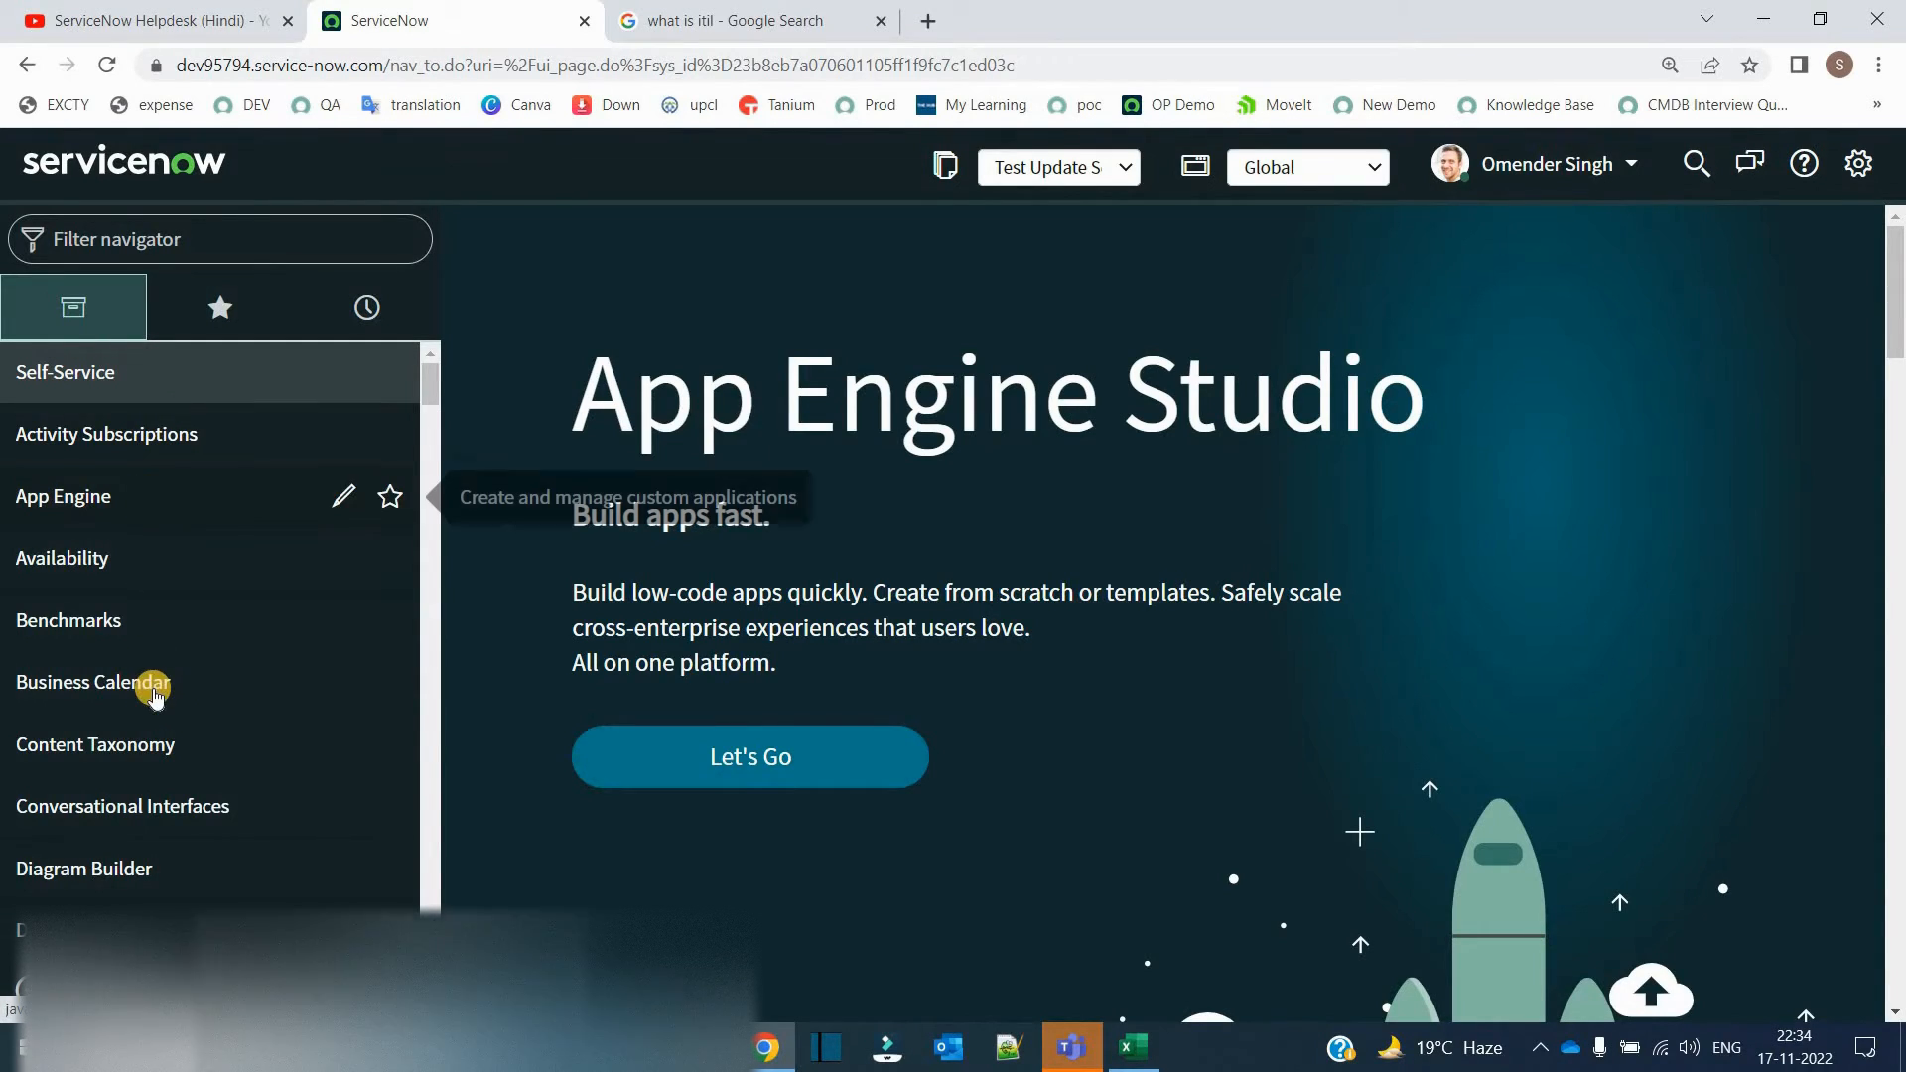
scroll(156, 695, "down", 8)
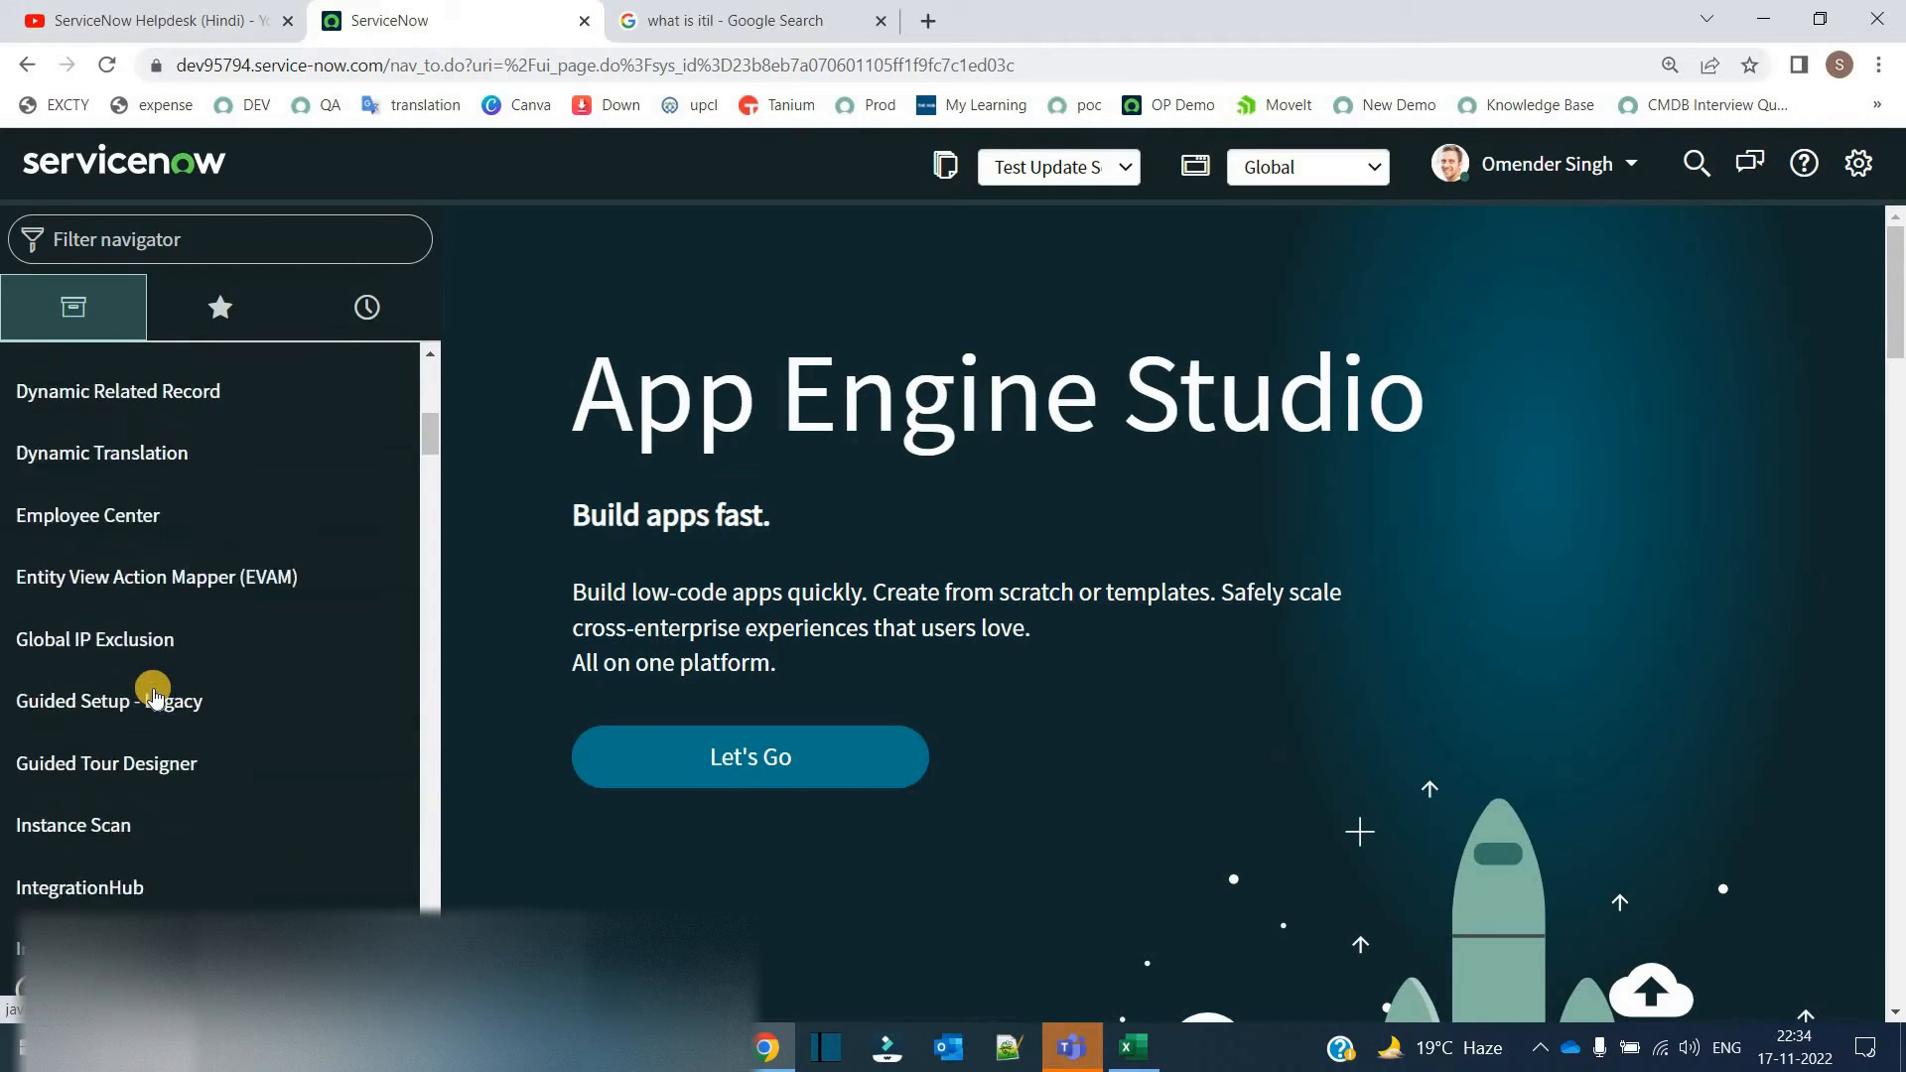
scroll(154, 695, "up", 8)
left_click(136, 388)
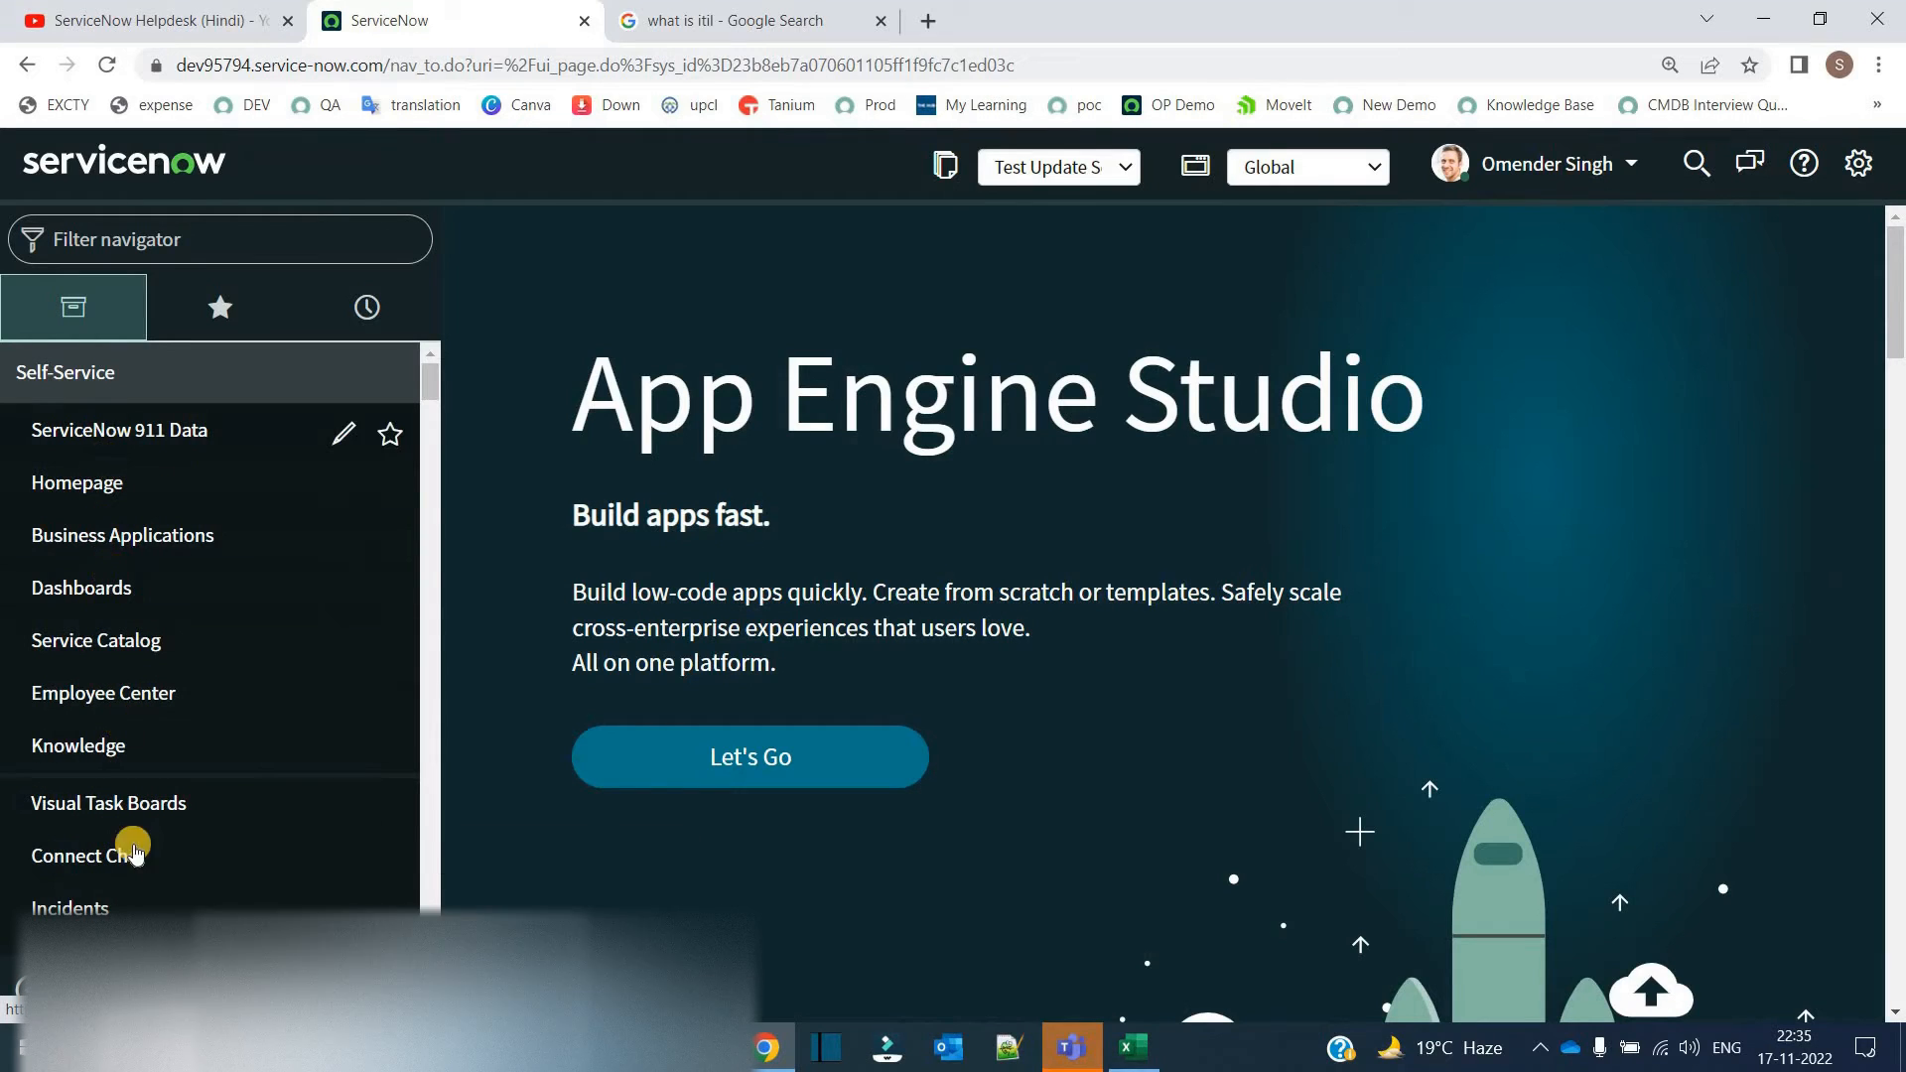
left_click(337, 382)
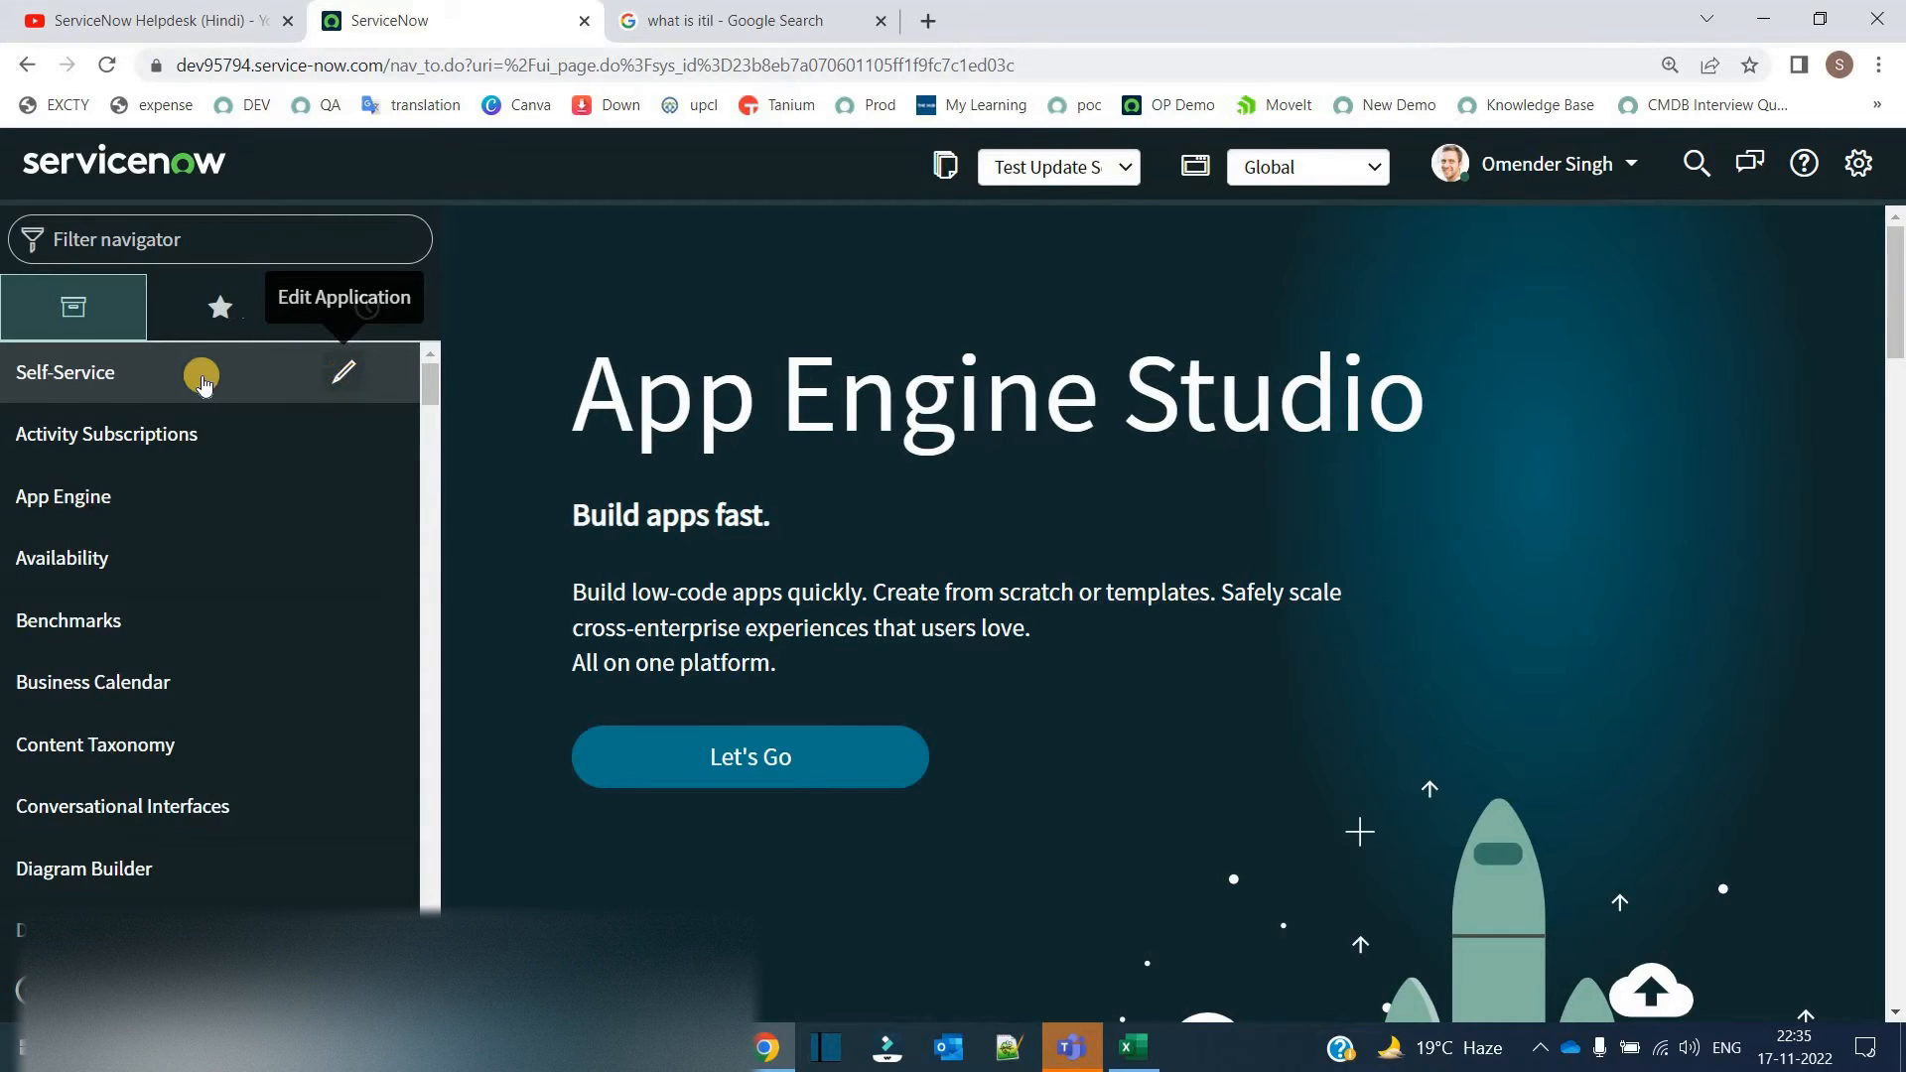
Inspect the Title and Active settings of the Self-Service application menu record, leaving it unsaved for the home page.
left_click(338, 378)
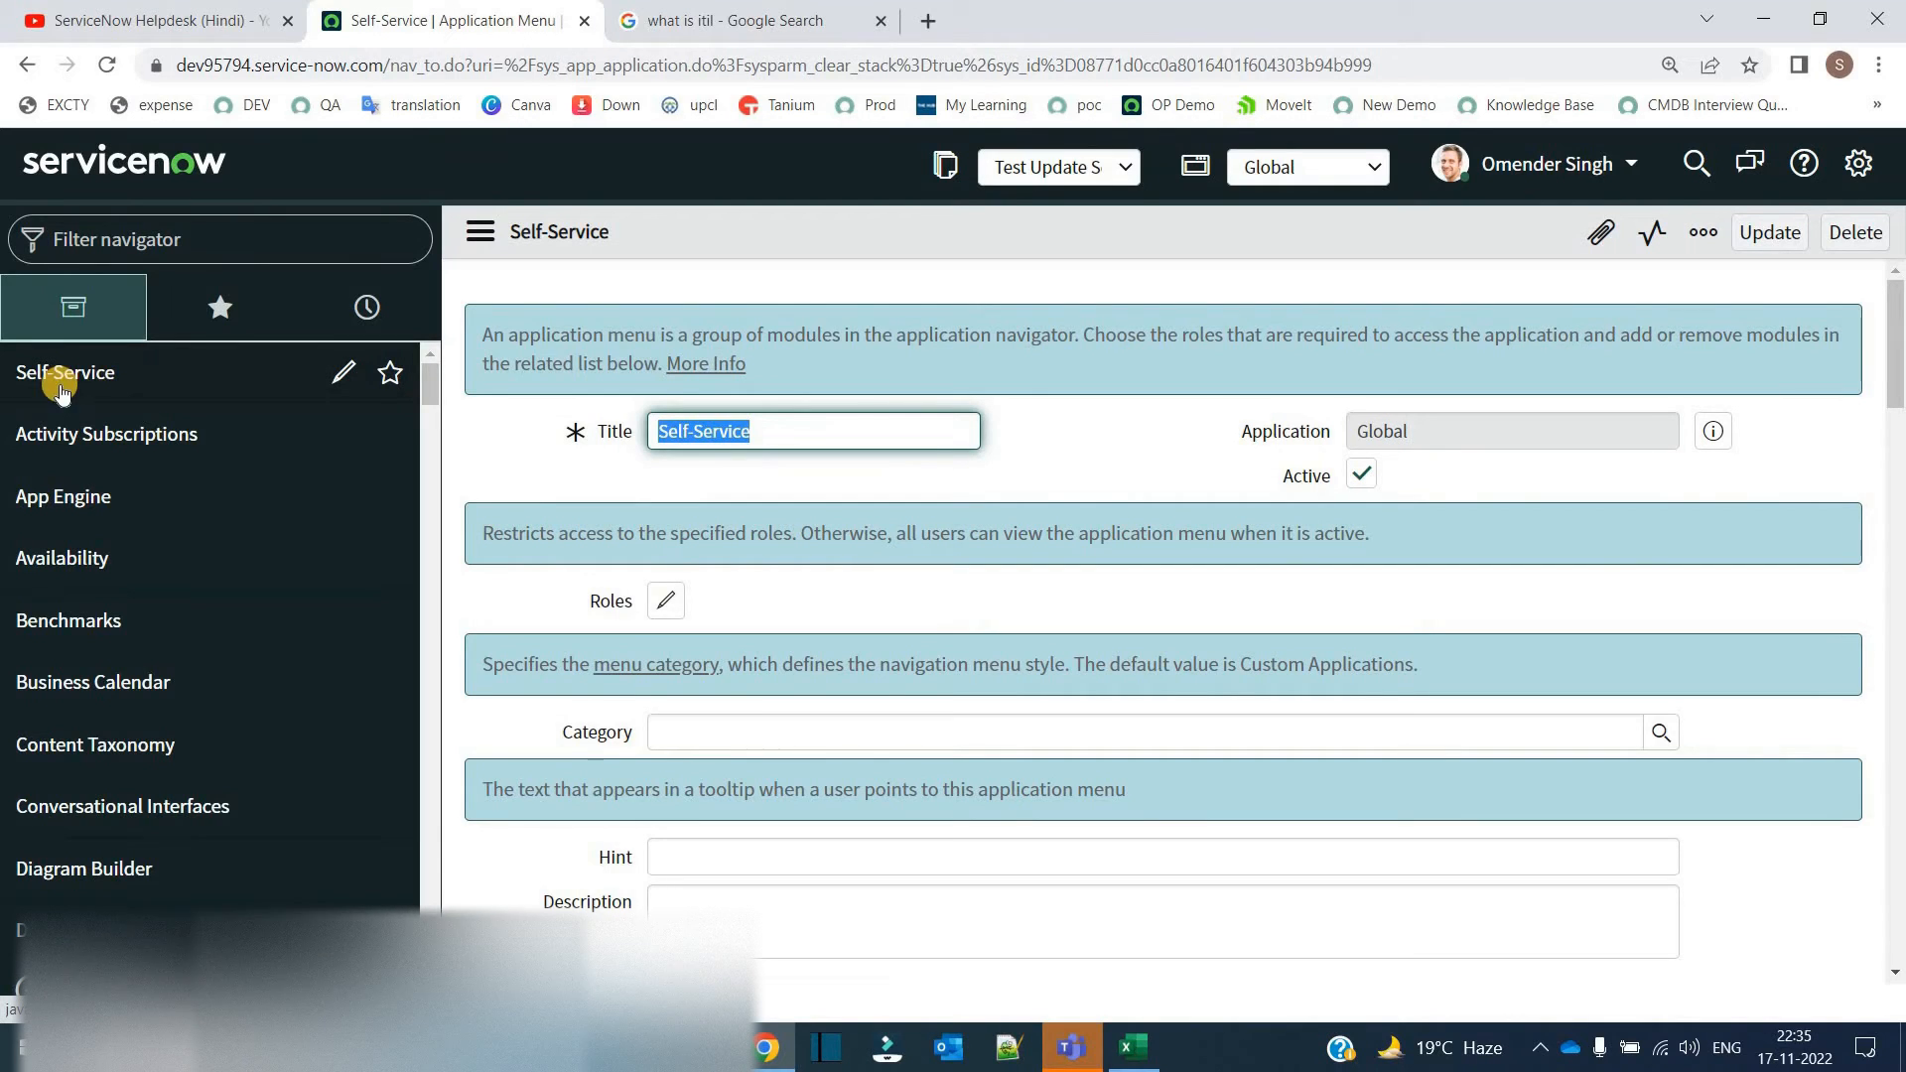
left_click(794, 433)
triple_click(794, 434)
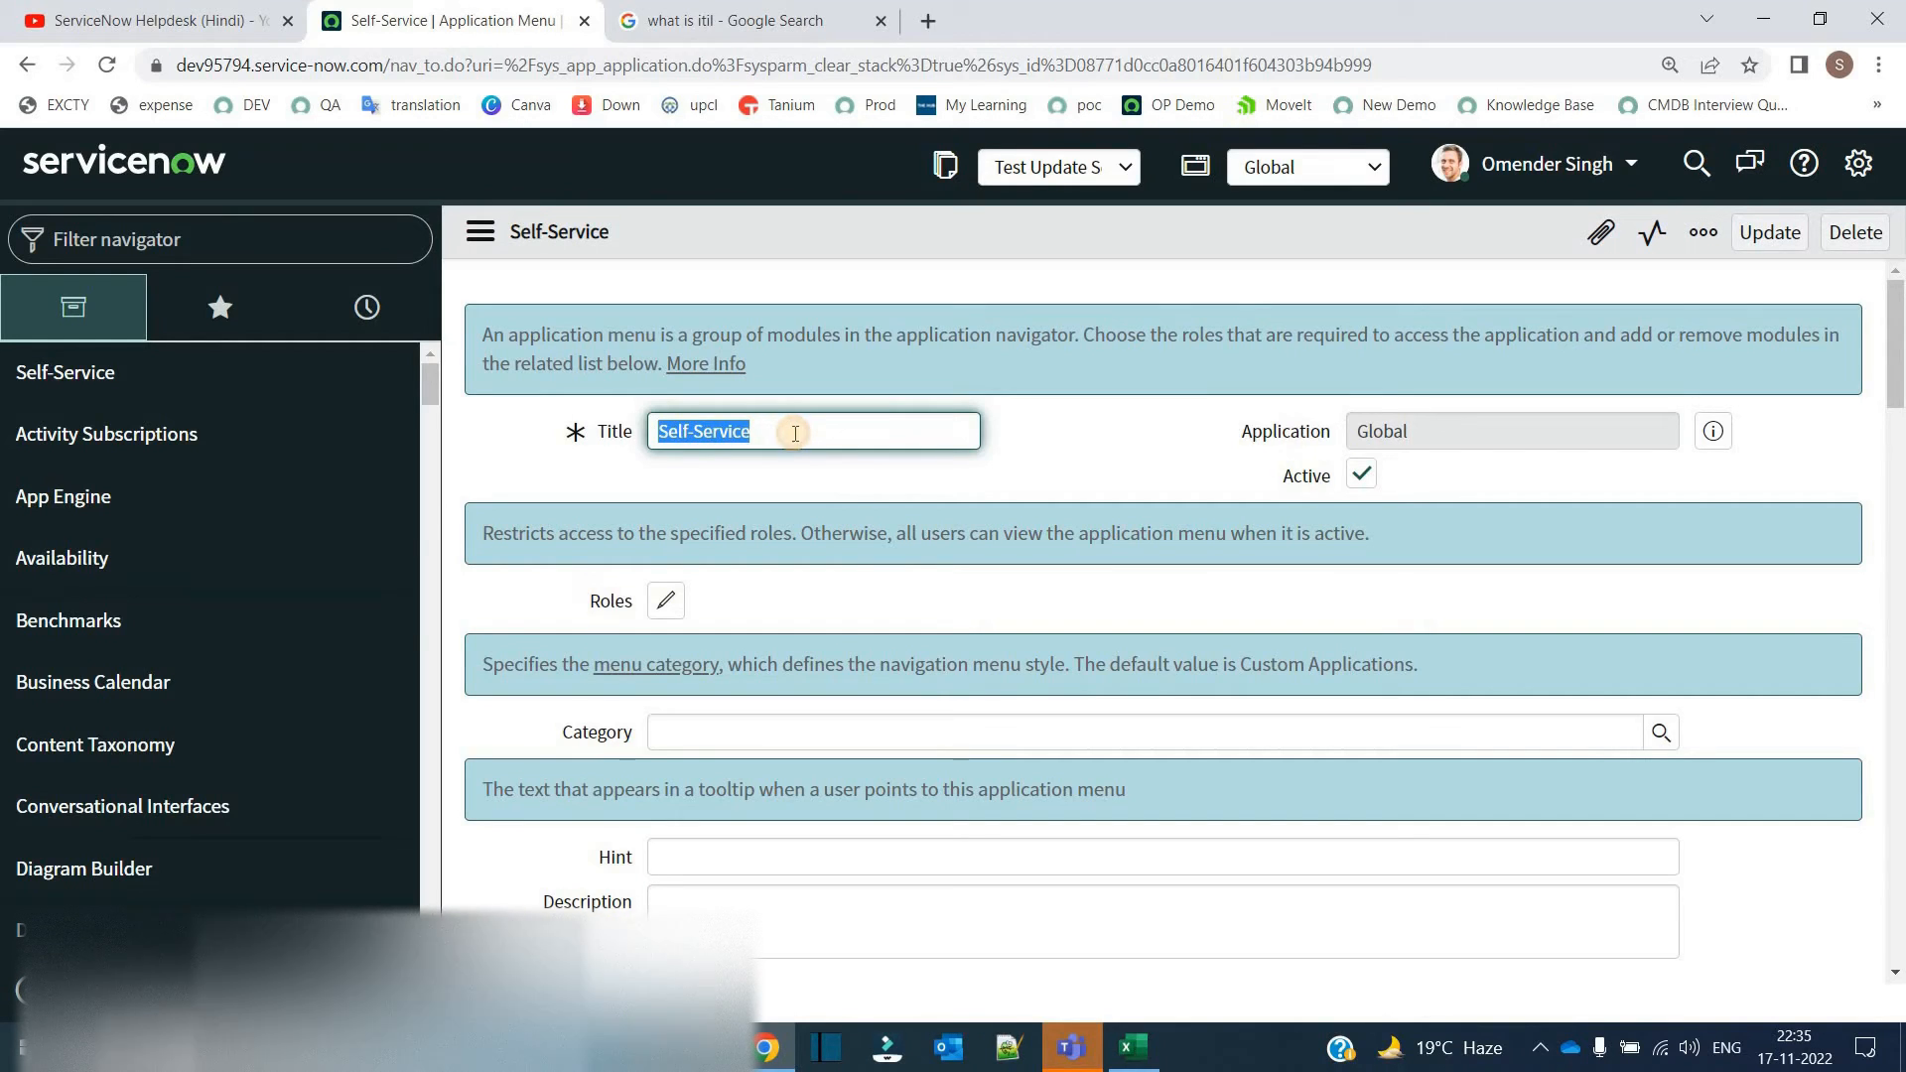
left_click(794, 433)
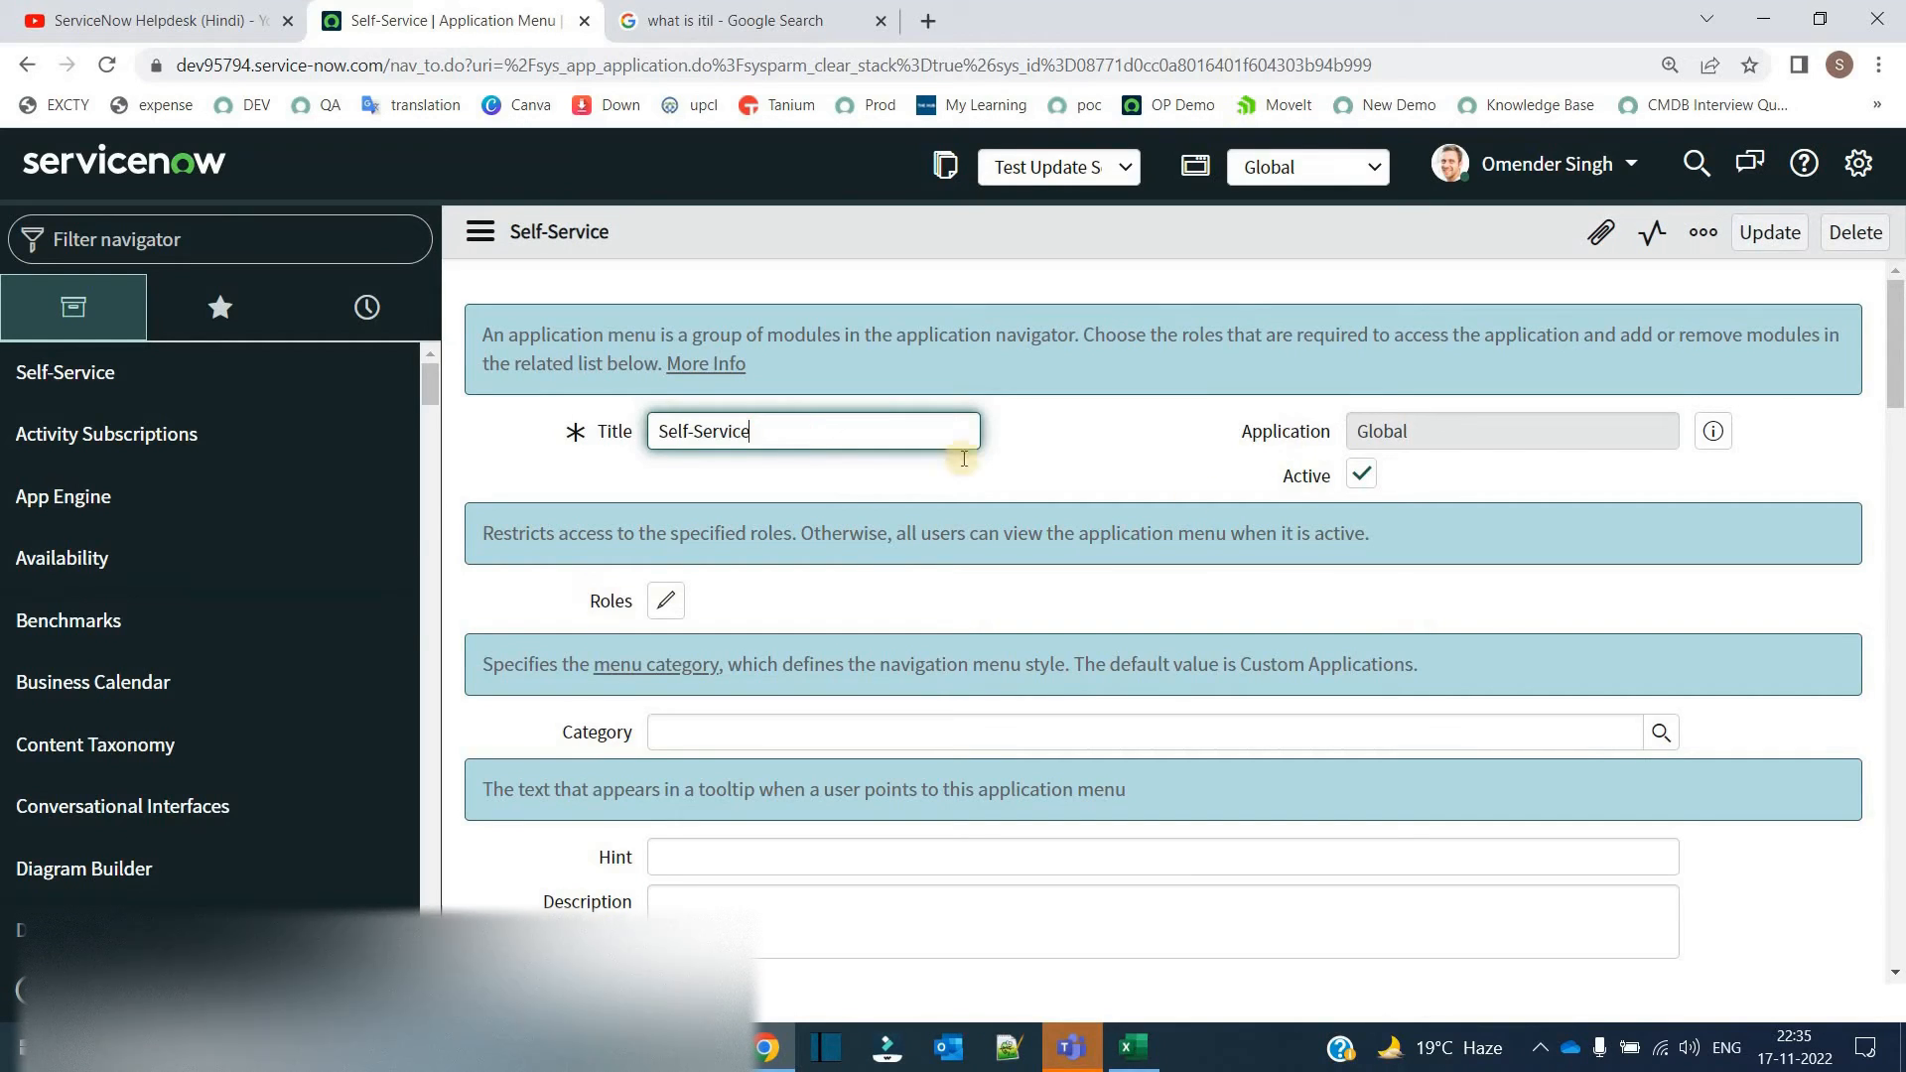
left_click(1360, 477)
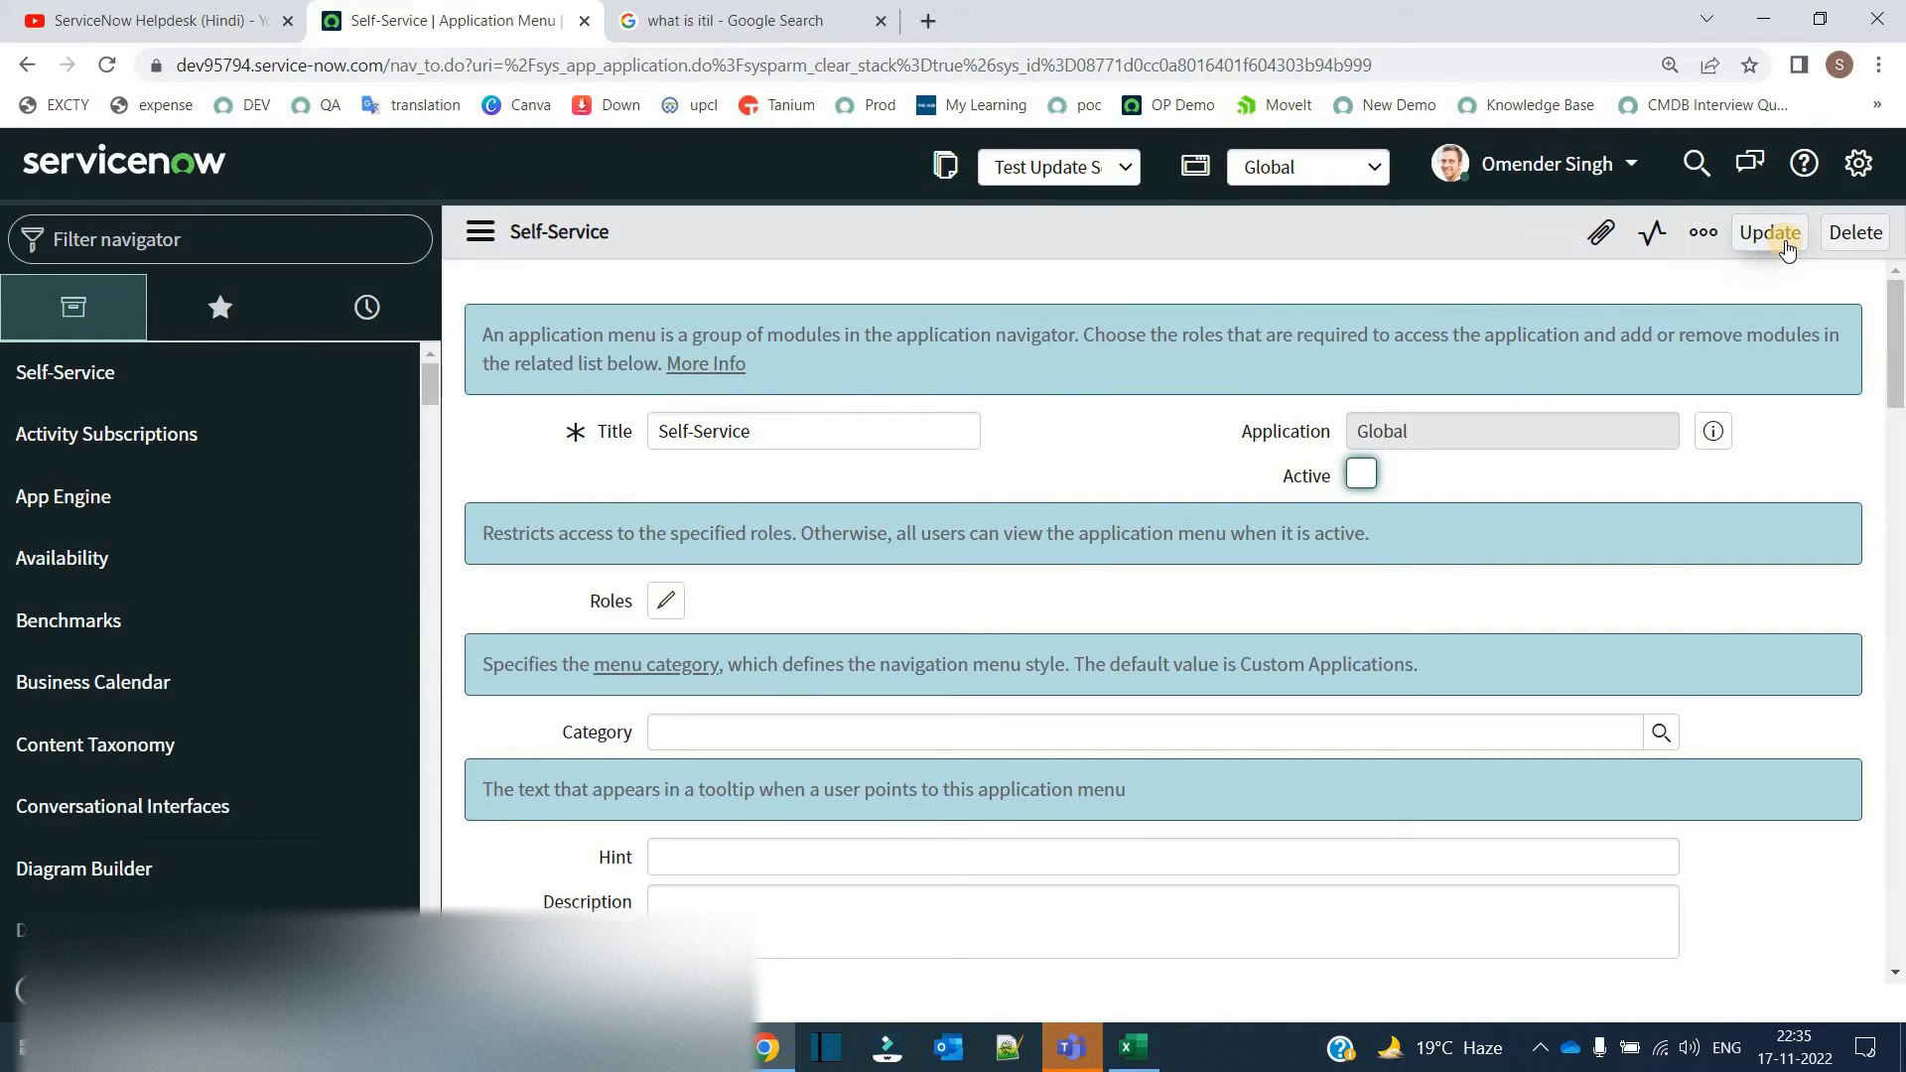
left_click(1360, 477)
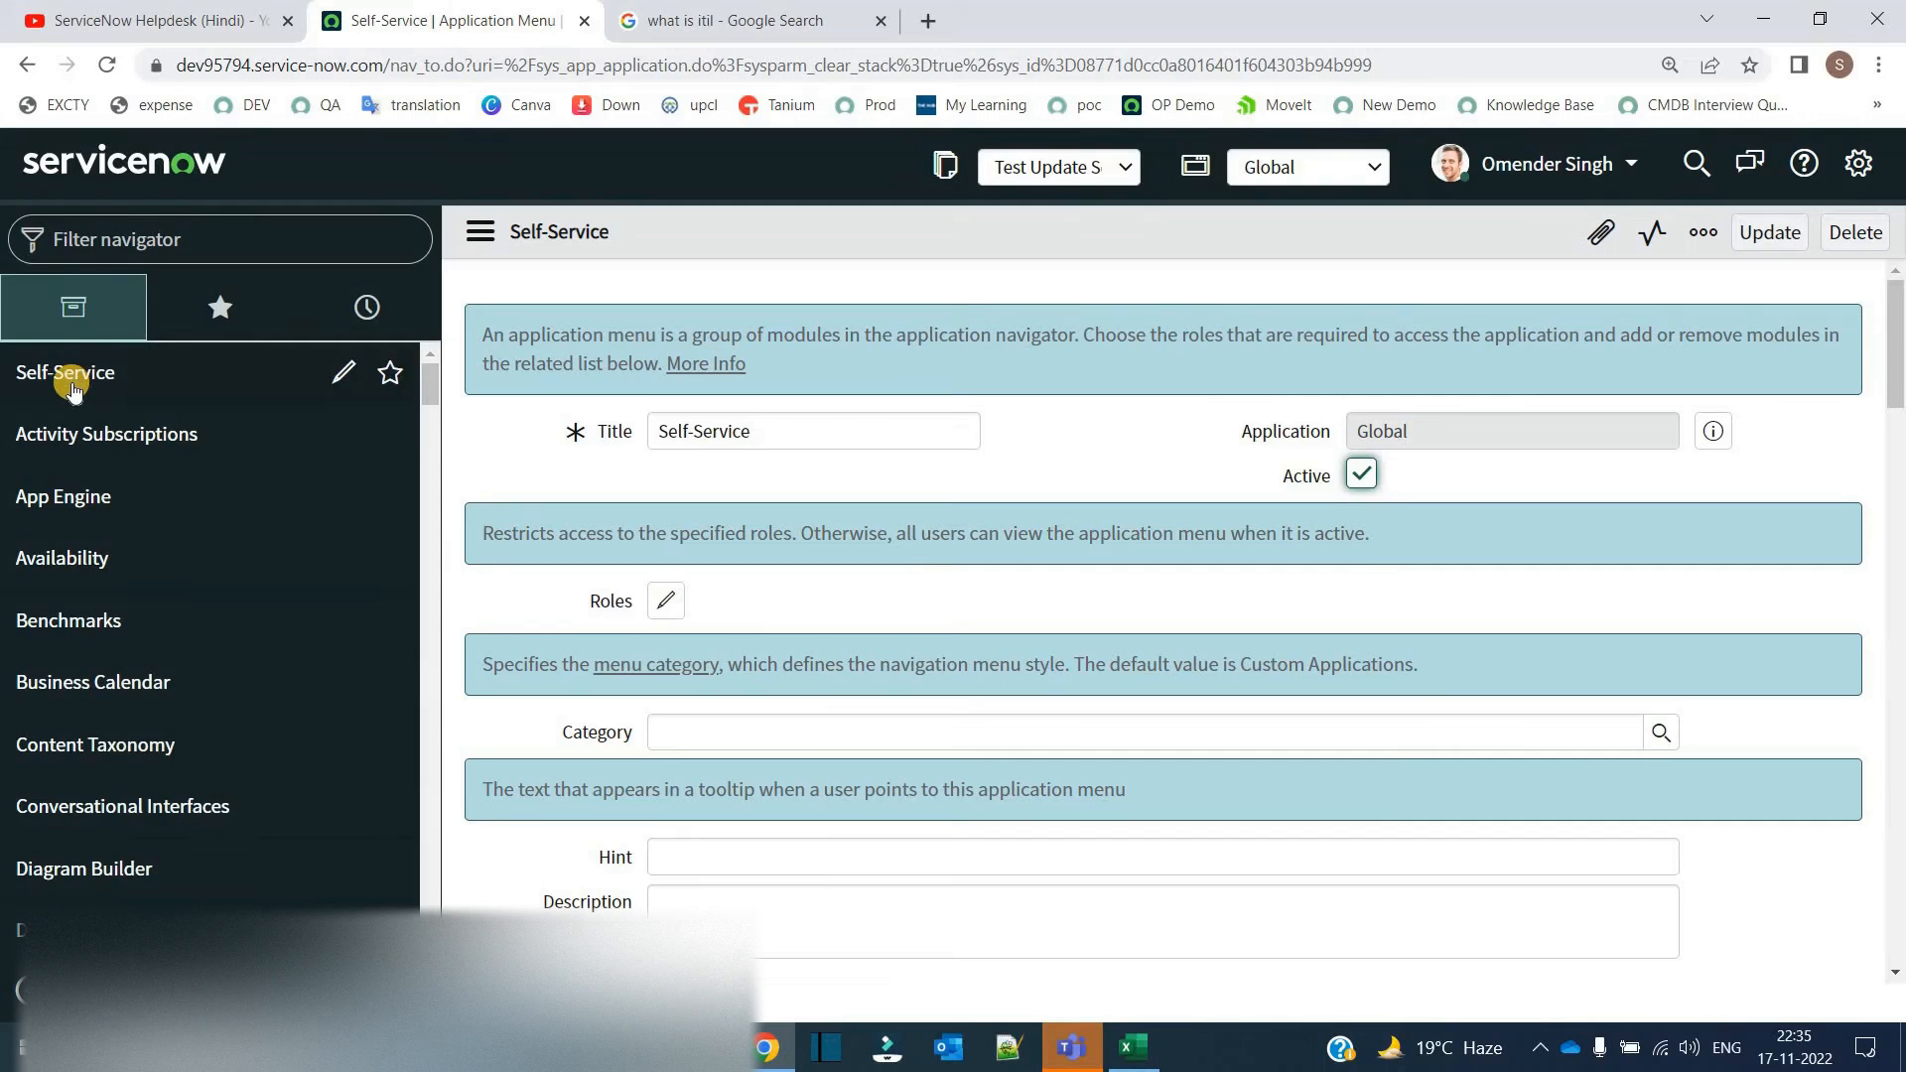
left_click(137, 176)
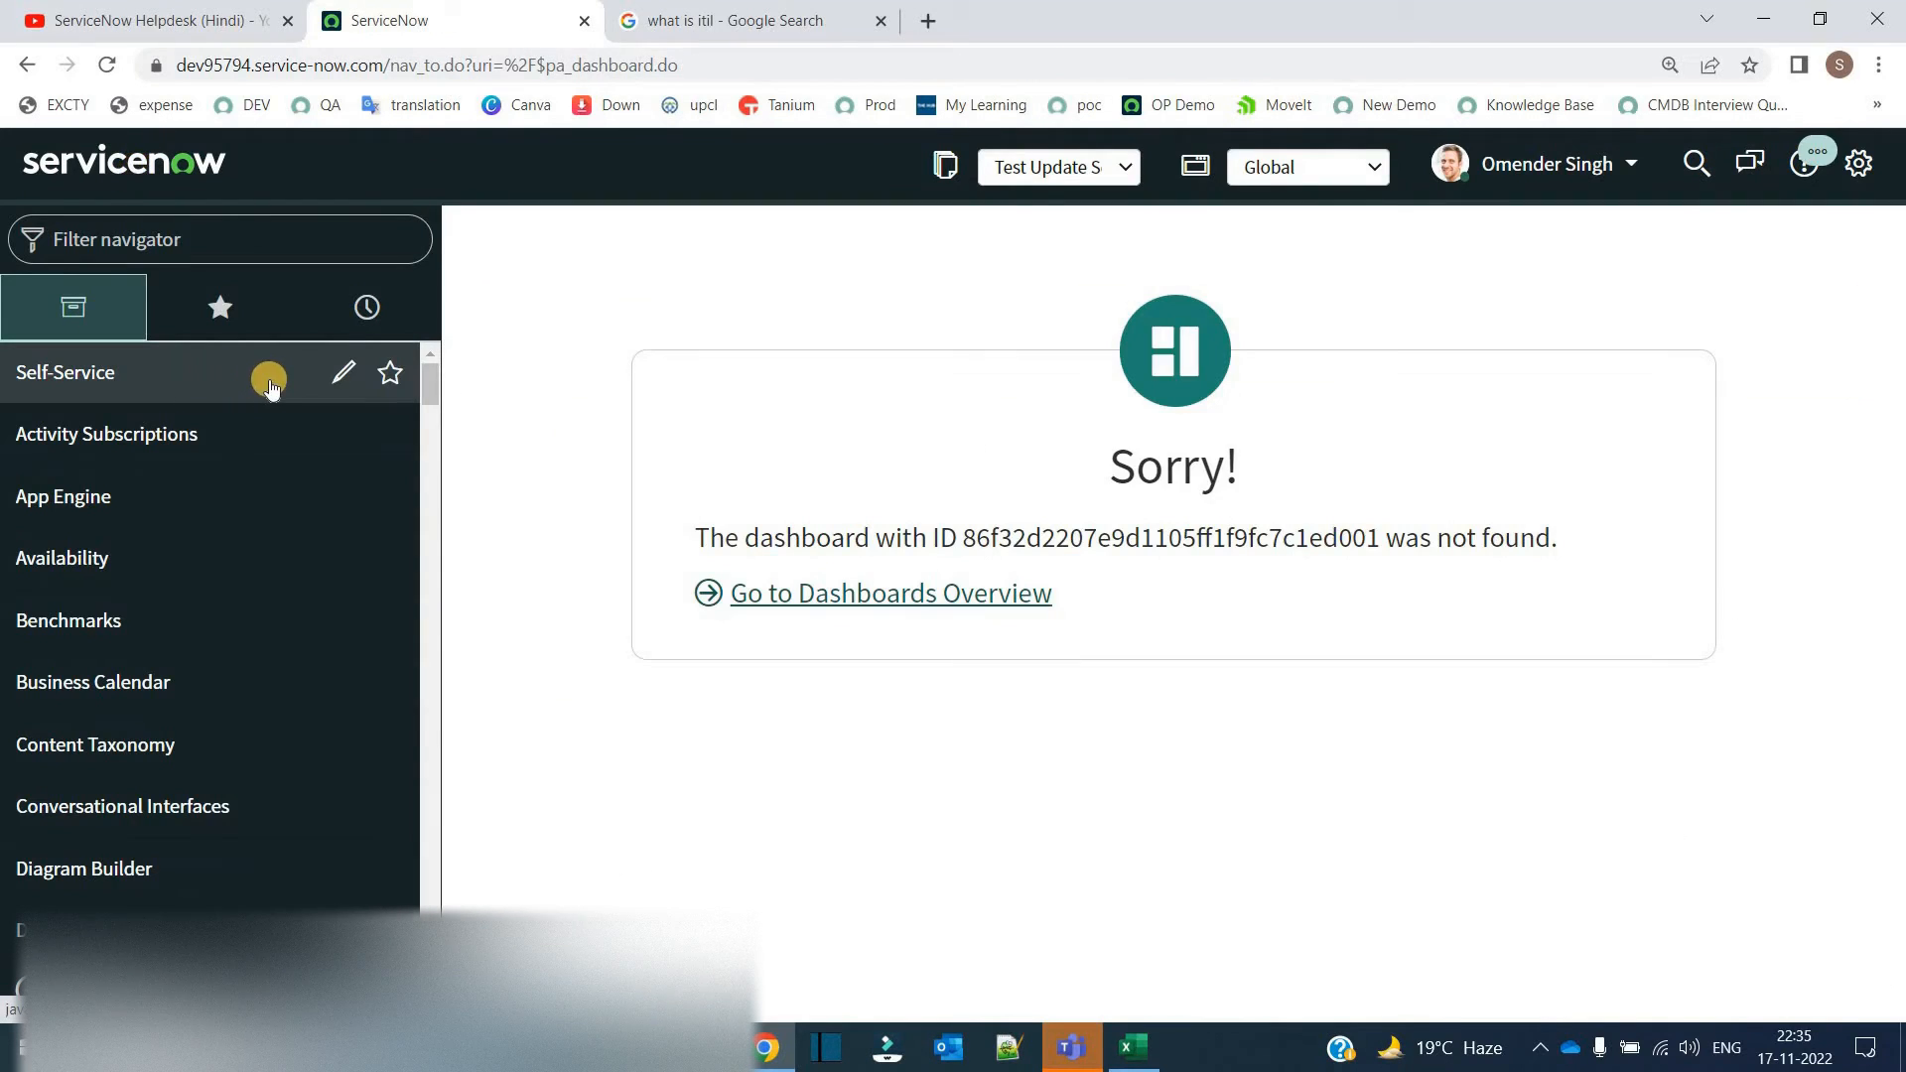
Add the Self-Service application to the navigator favorites and show the favorites list.
left_click(388, 377)
scroll(189, 650, "down", 20)
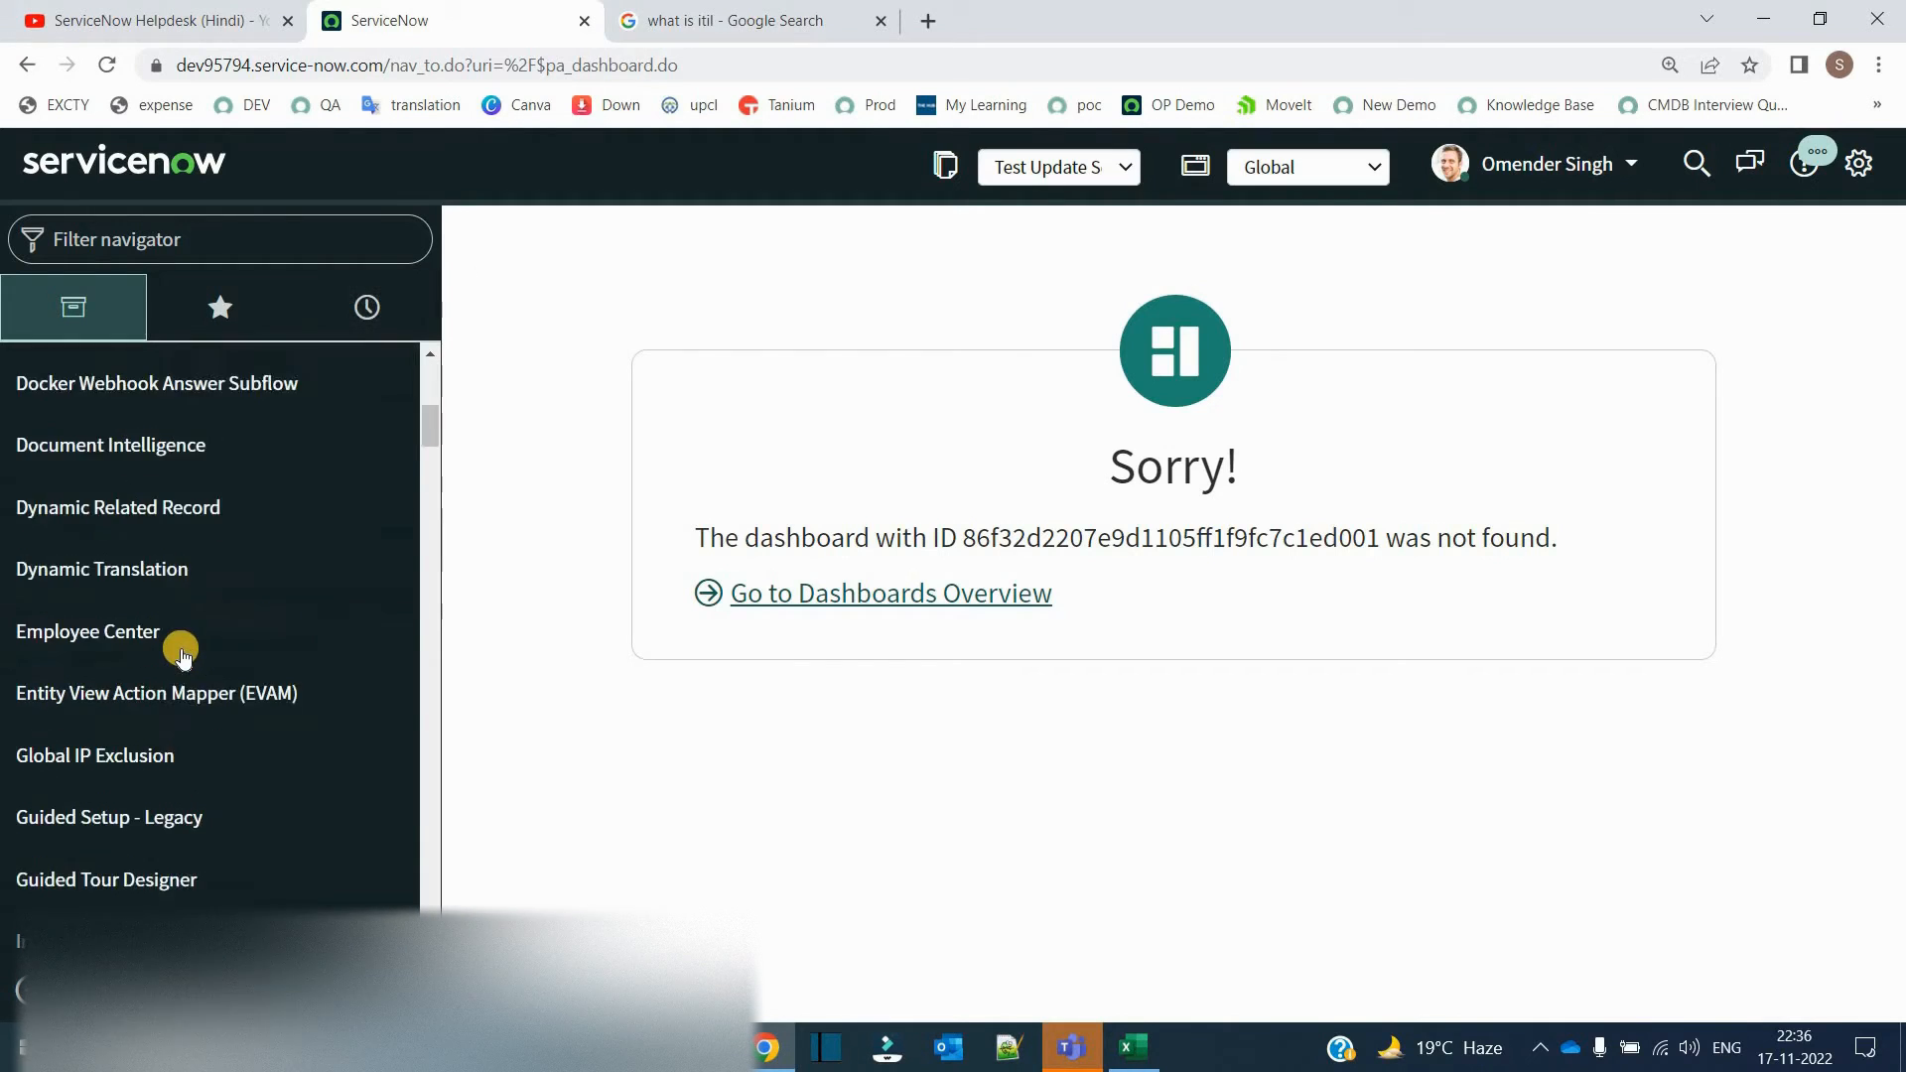
scroll(182, 656, "up", 8)
scroll(183, 657, "up", 10)
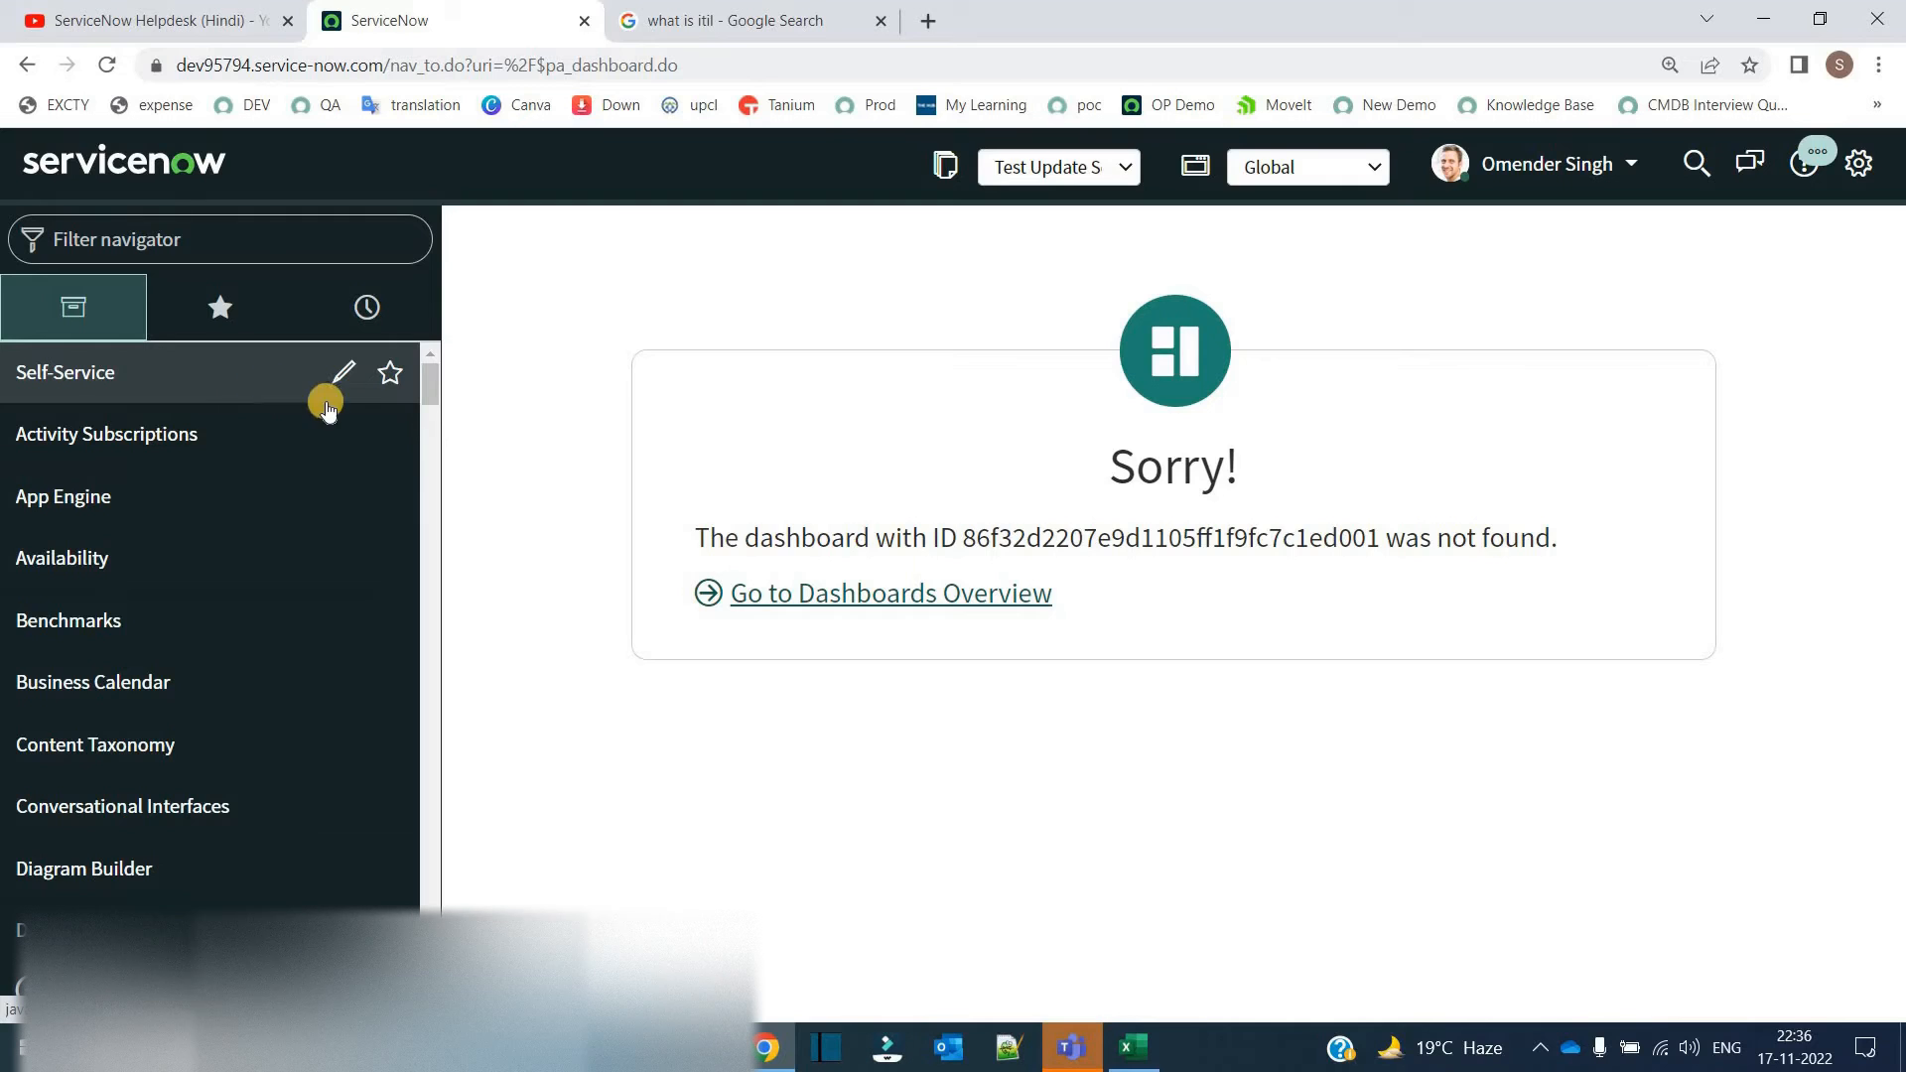
left_click(389, 373)
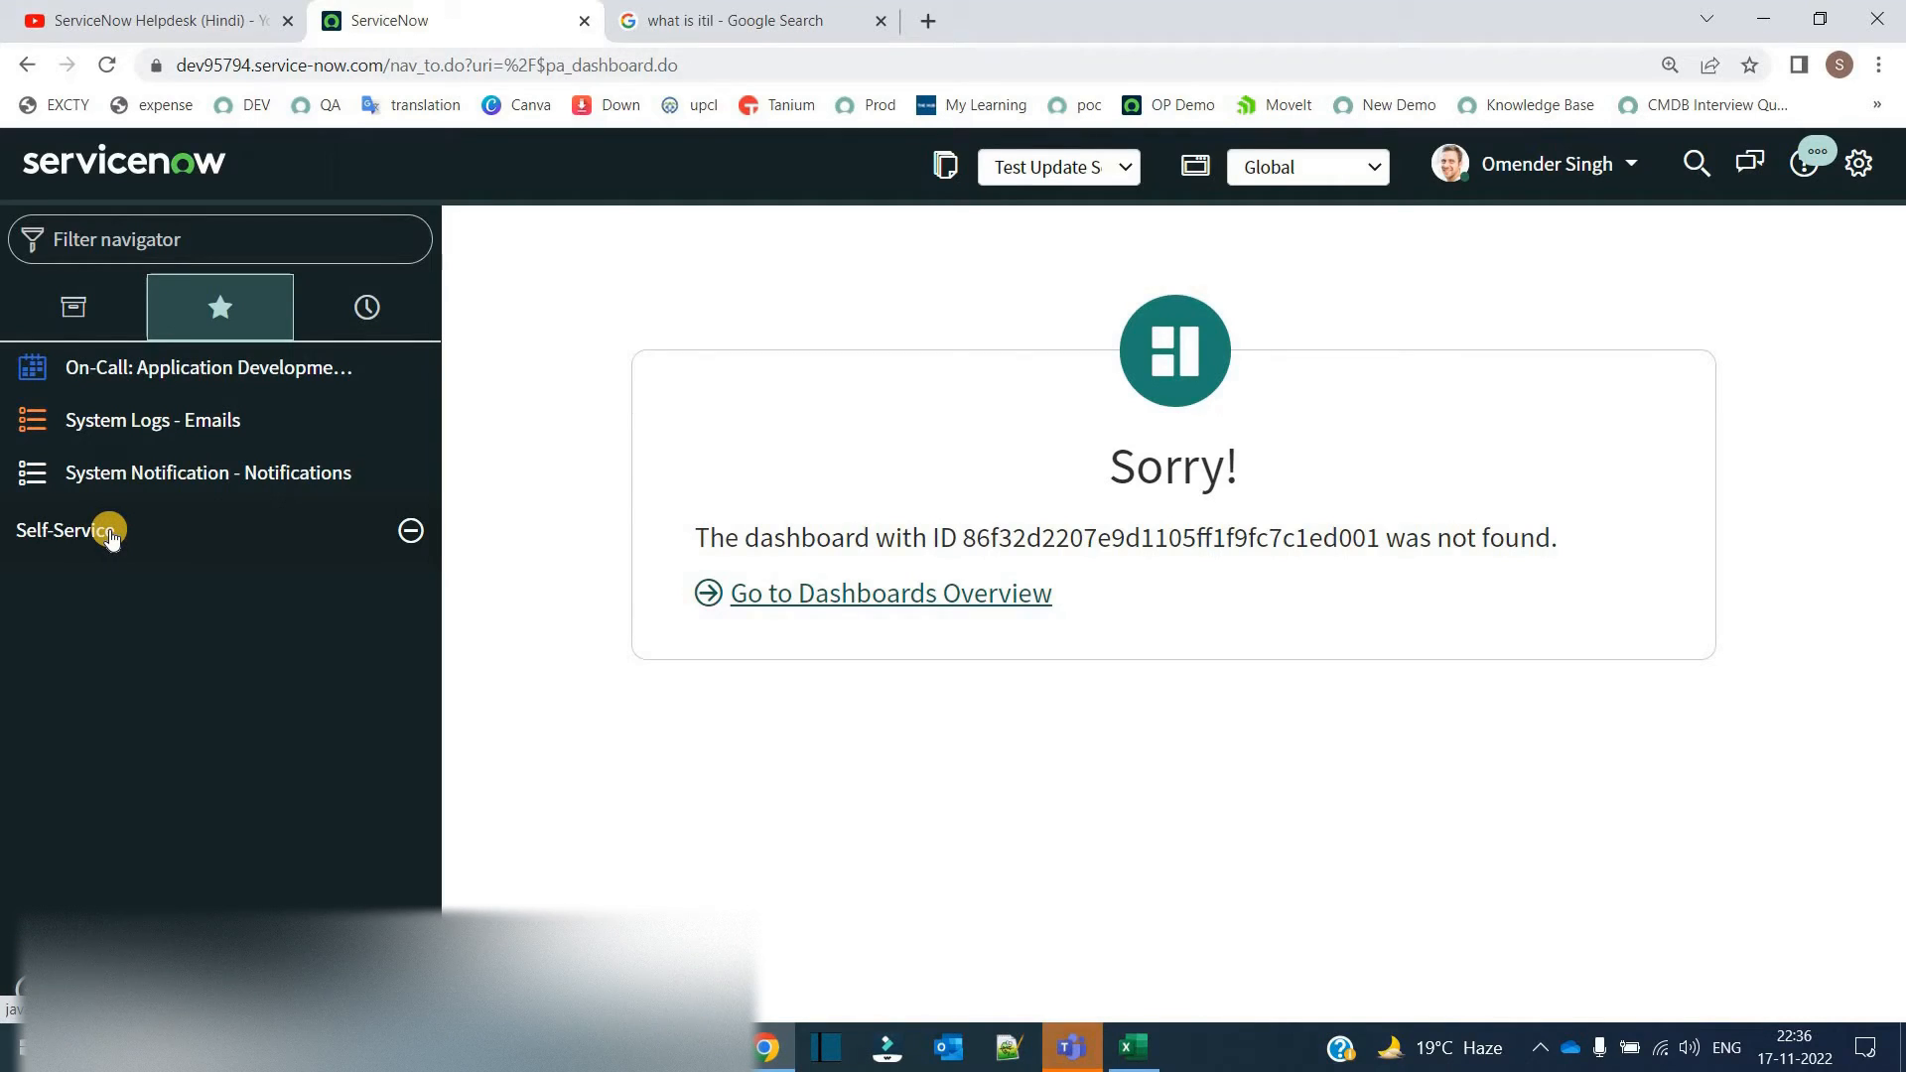
Review the recently visited records and lists in the navigator history.
left_click(372, 307)
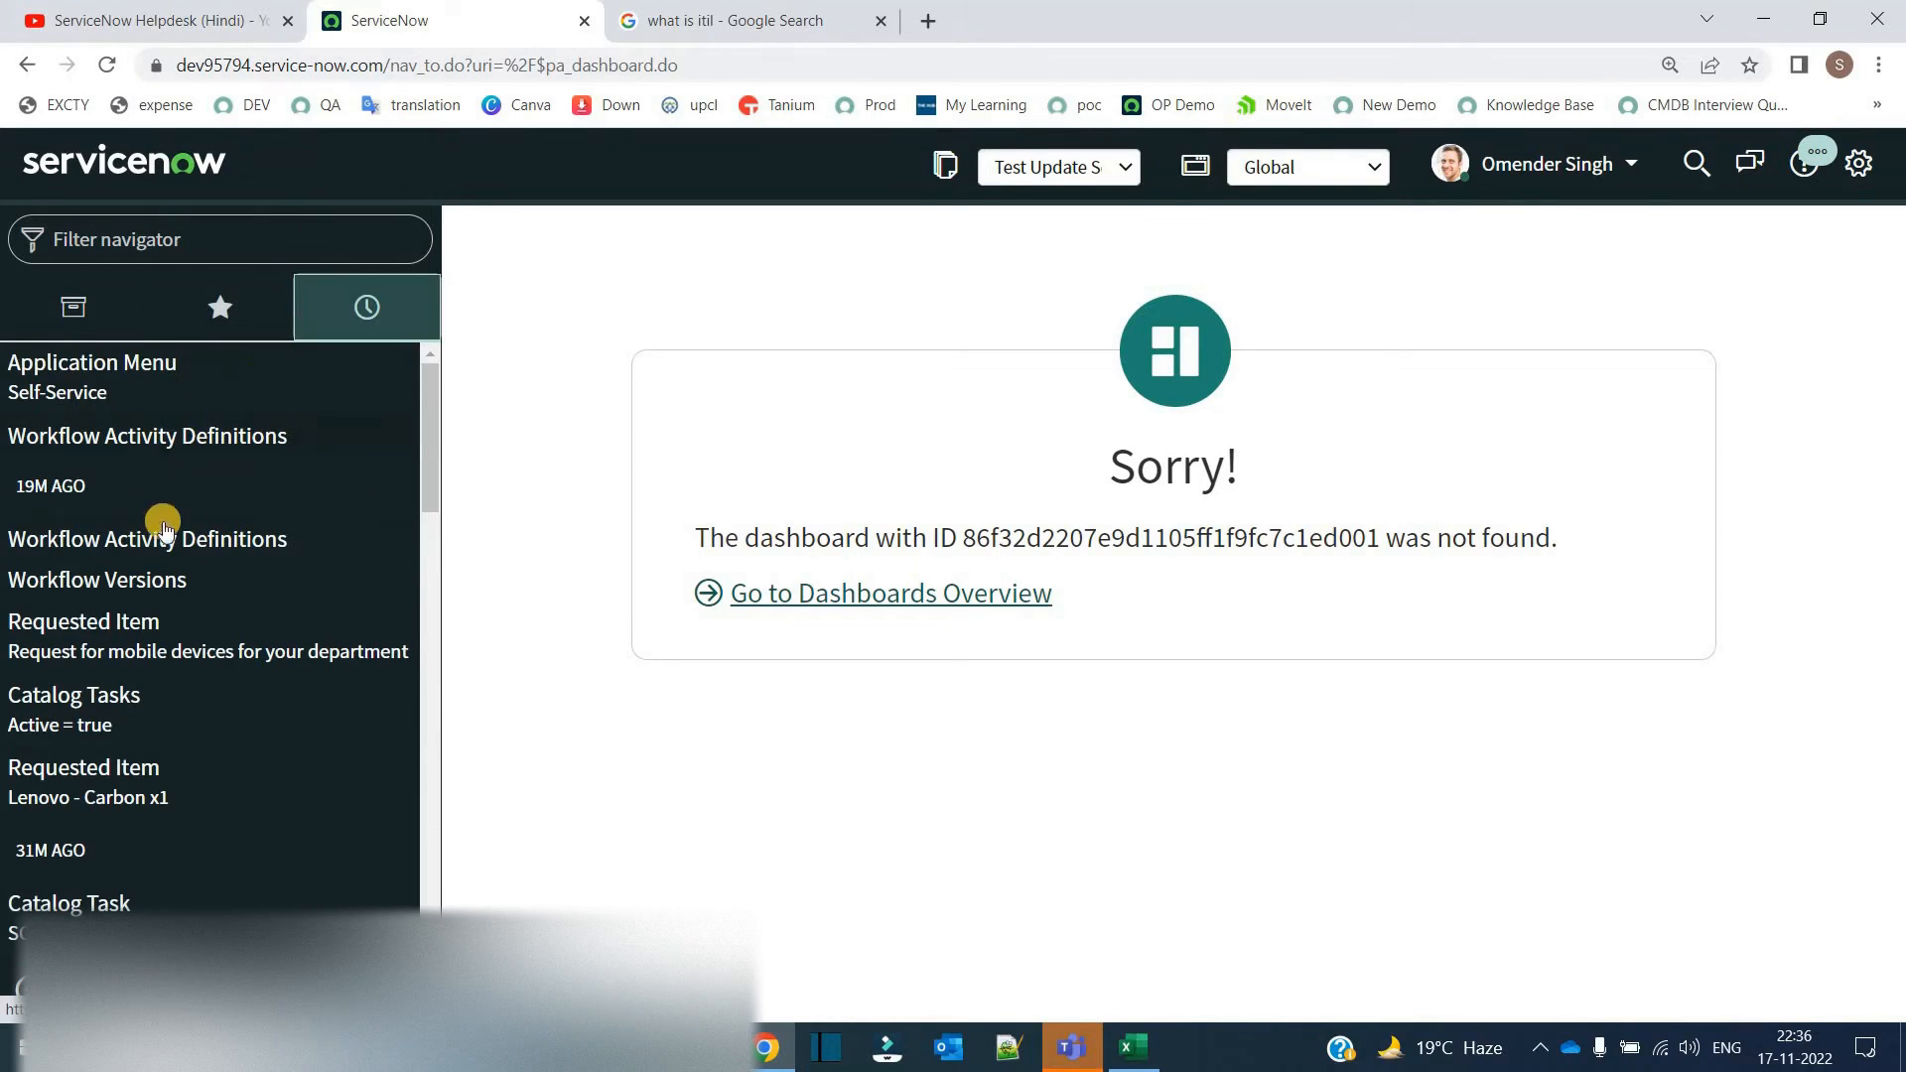
scroll(181, 715, "down", 5)
scroll(178, 816, "up", 5)
Browse the full application list in the navigator, expand and collapse the Incident modules, and return to the home page.
left_click(61, 308)
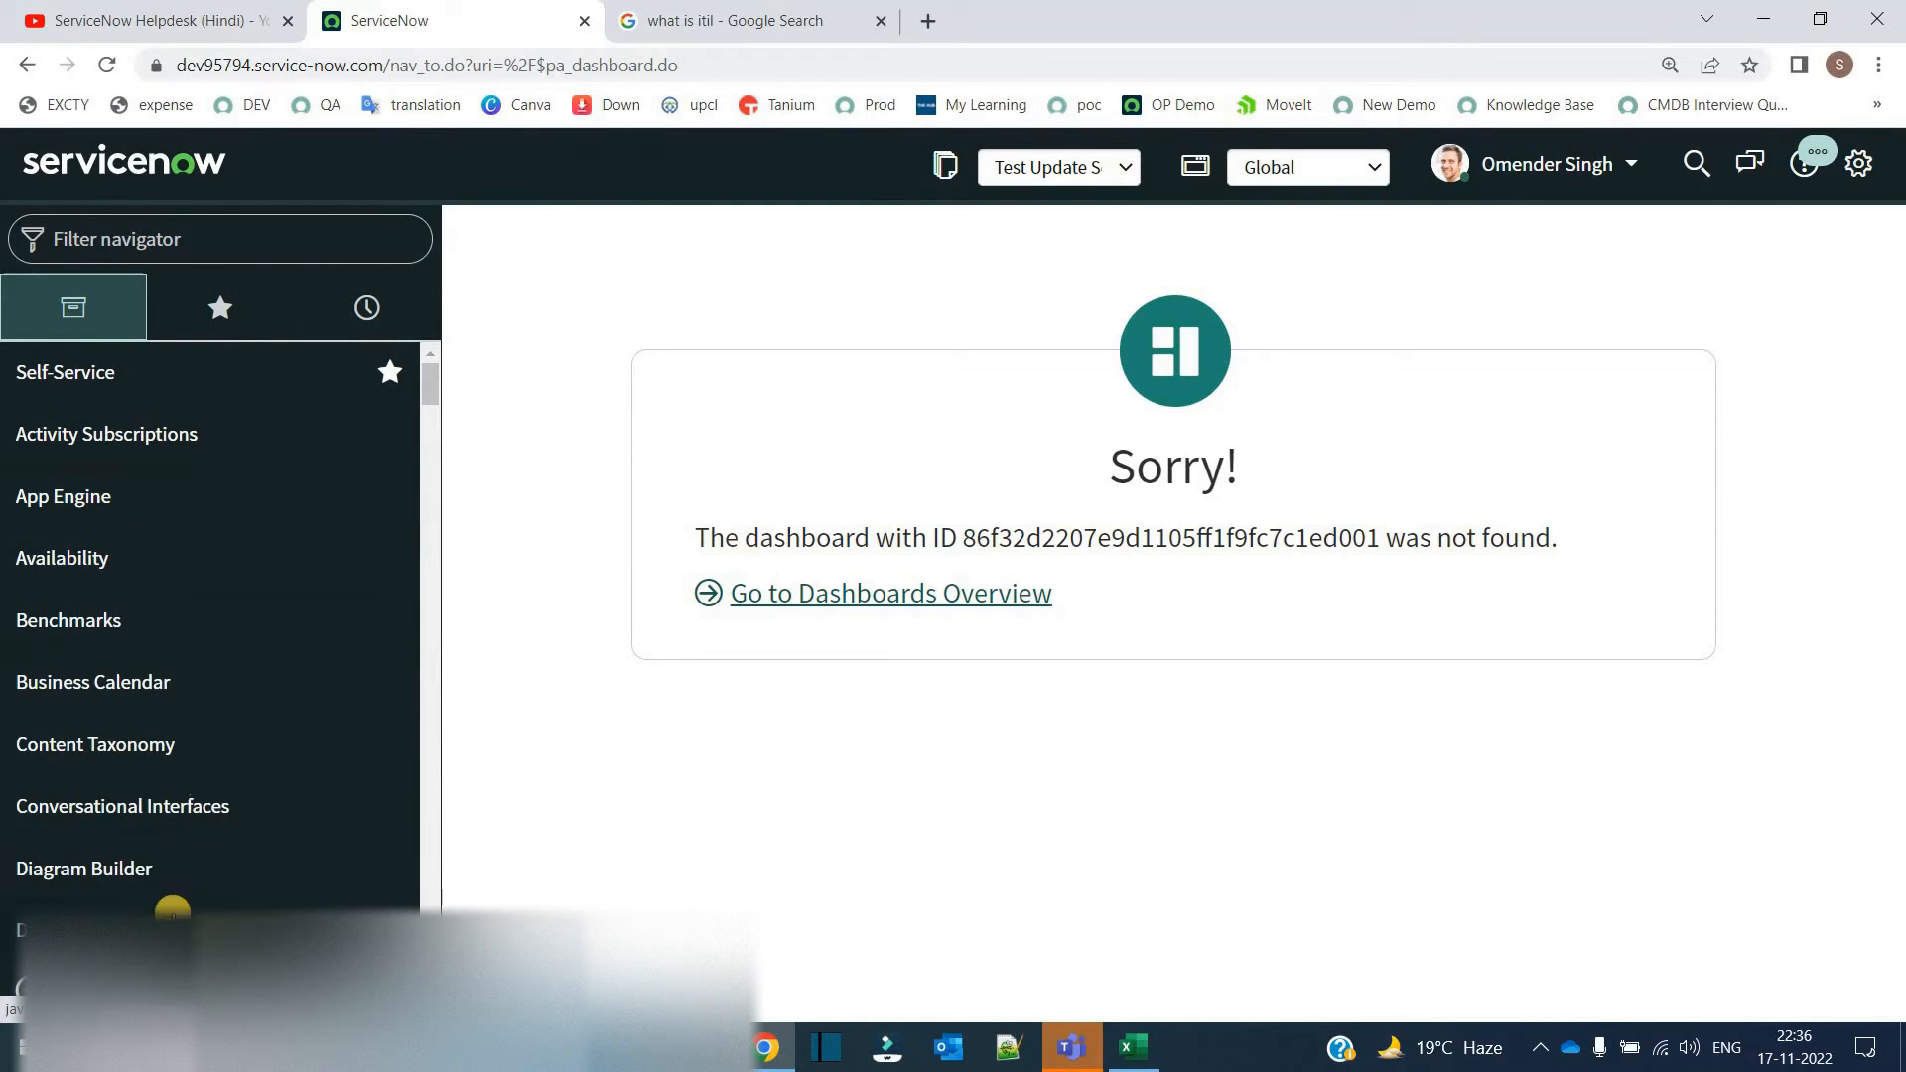
mouse_move(207, 751)
scroll(207, 752, "down", 5)
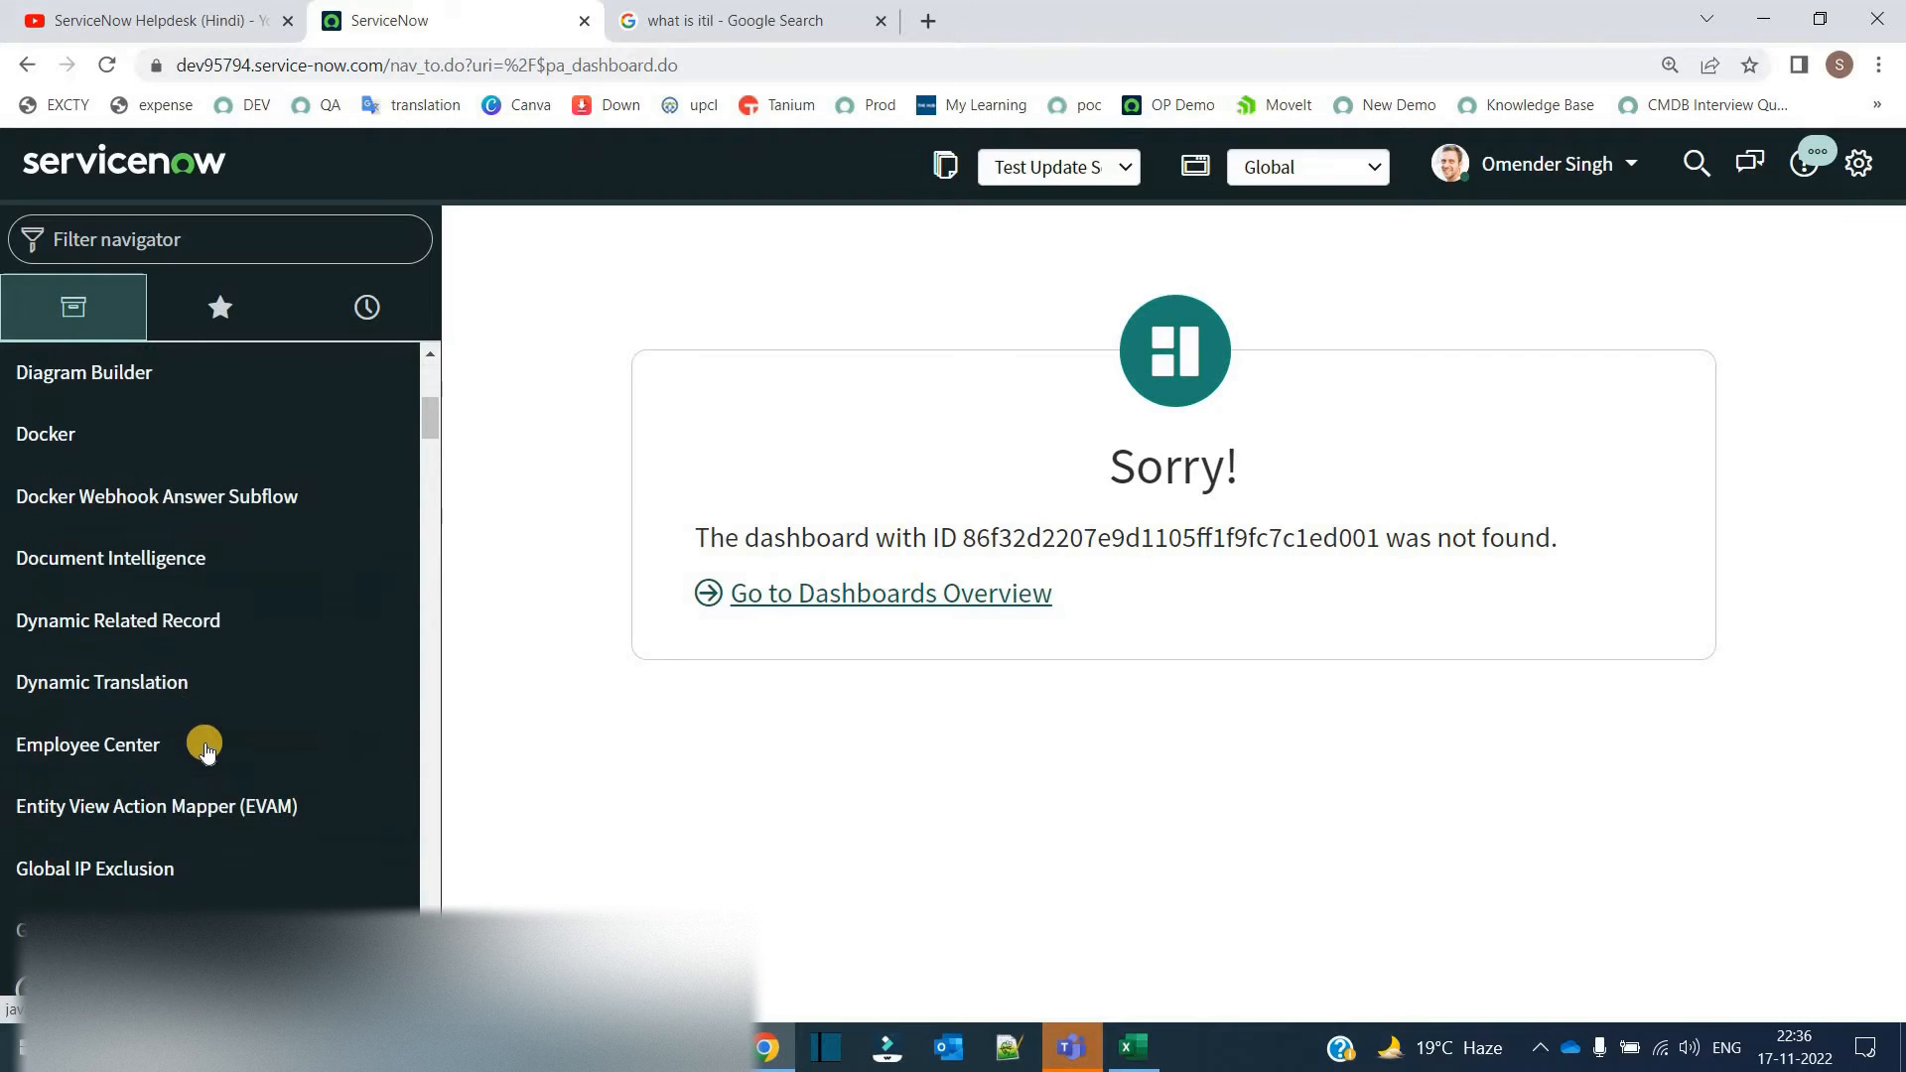
scroll(207, 751, "down", 5)
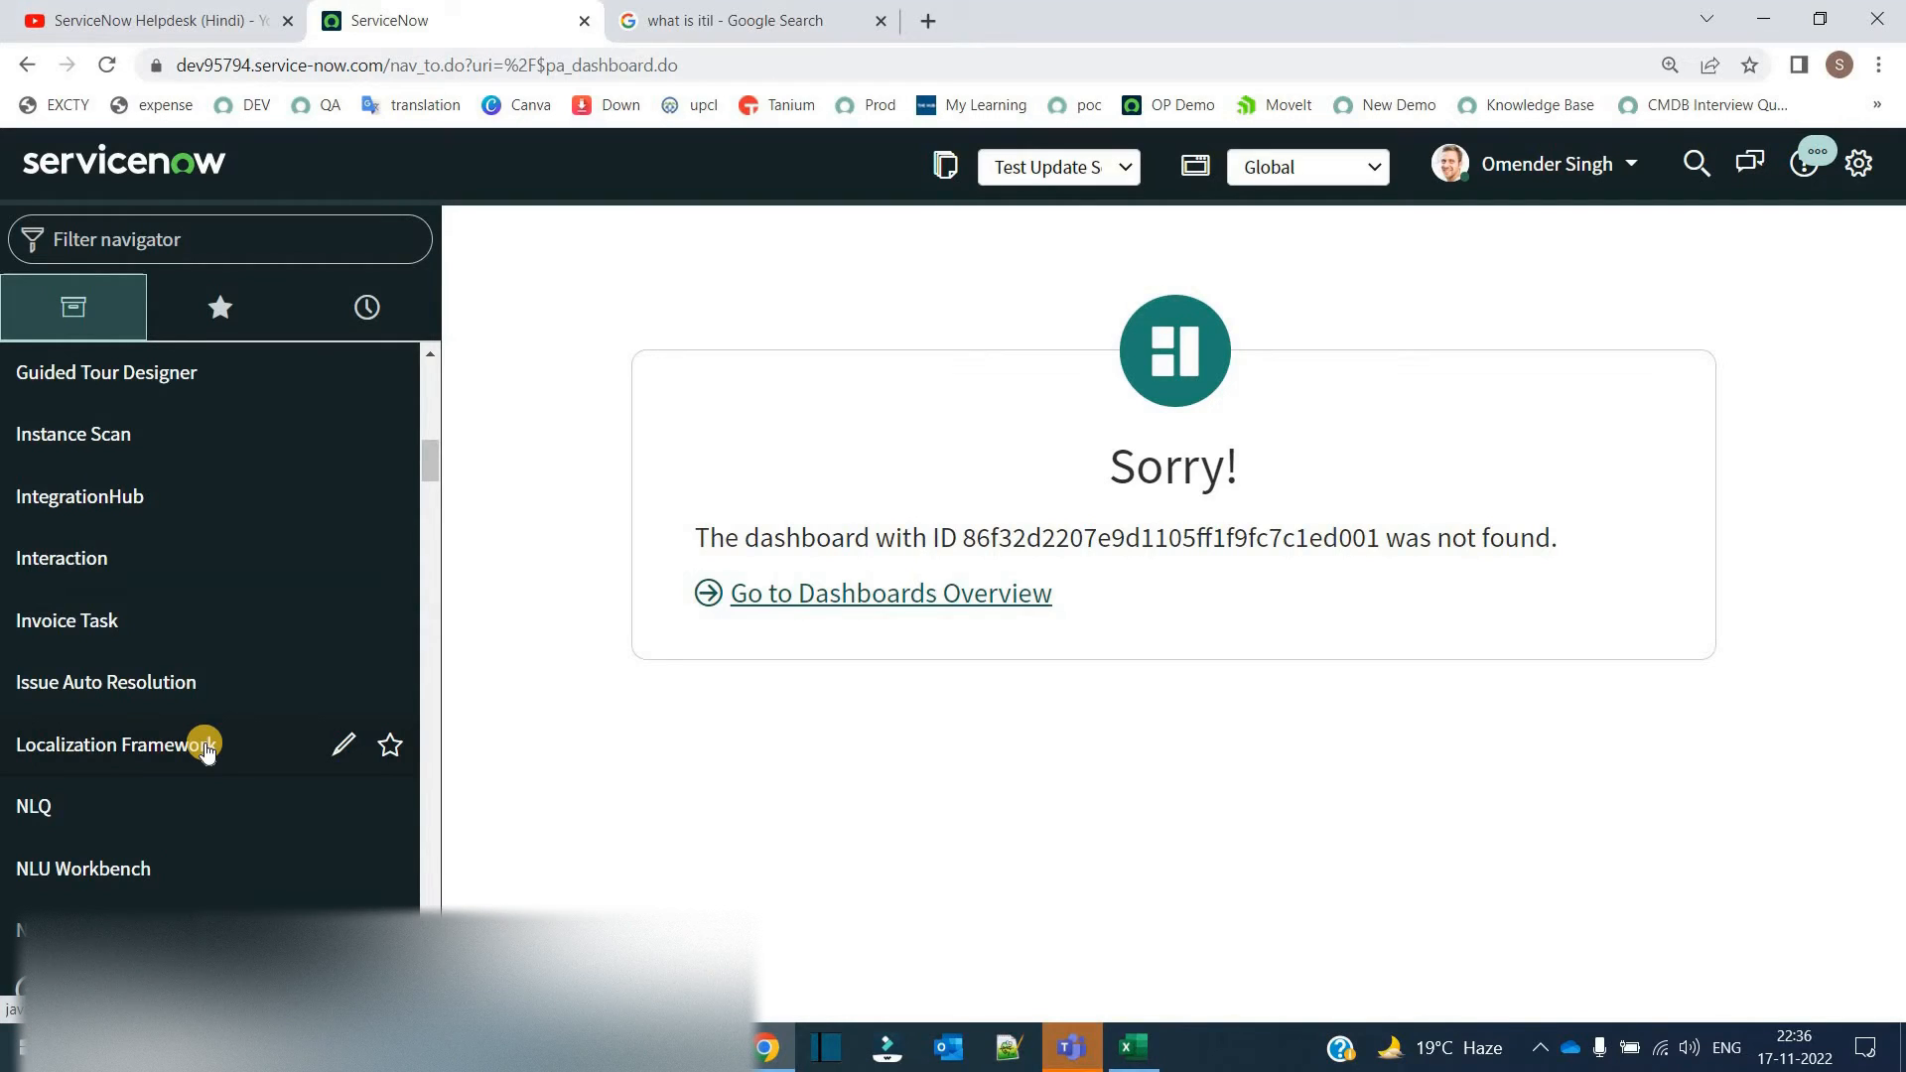
scroll(127, 634, "down", 5)
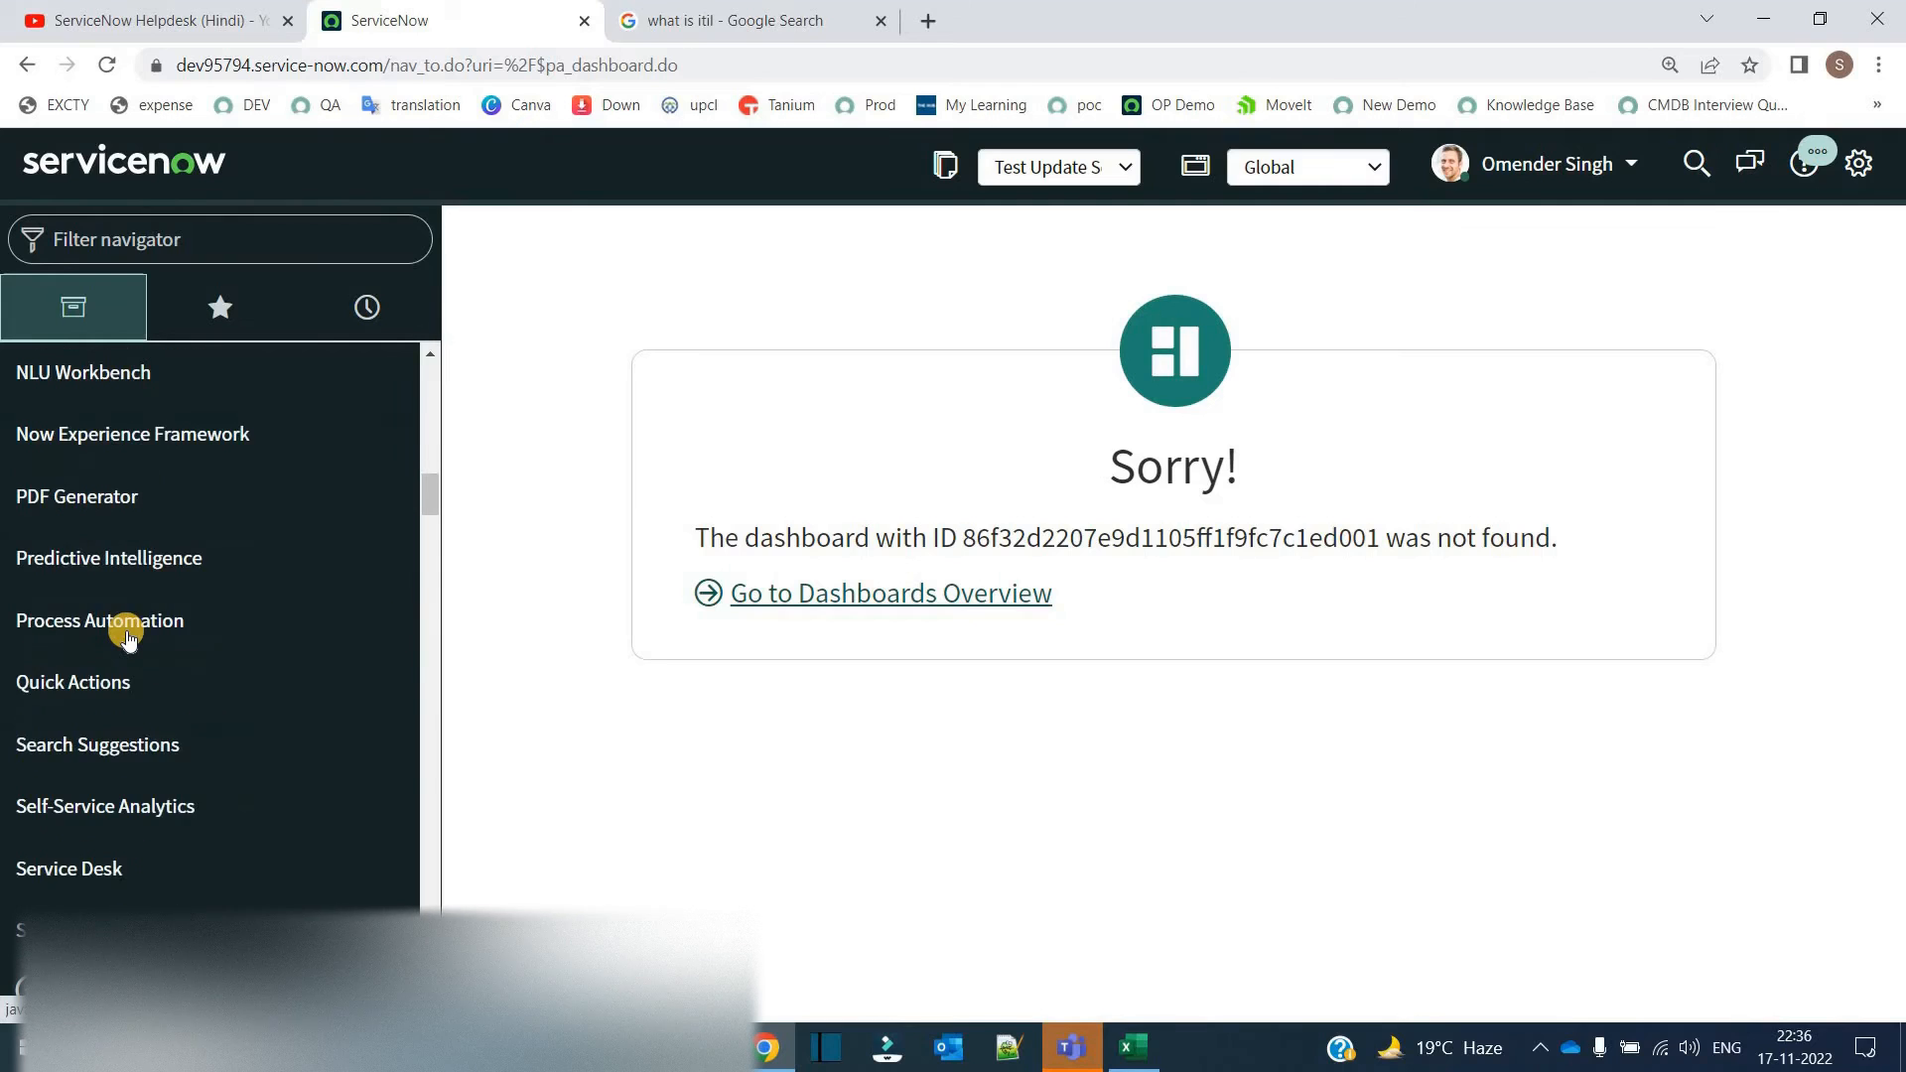
scroll(127, 635, "down", 5)
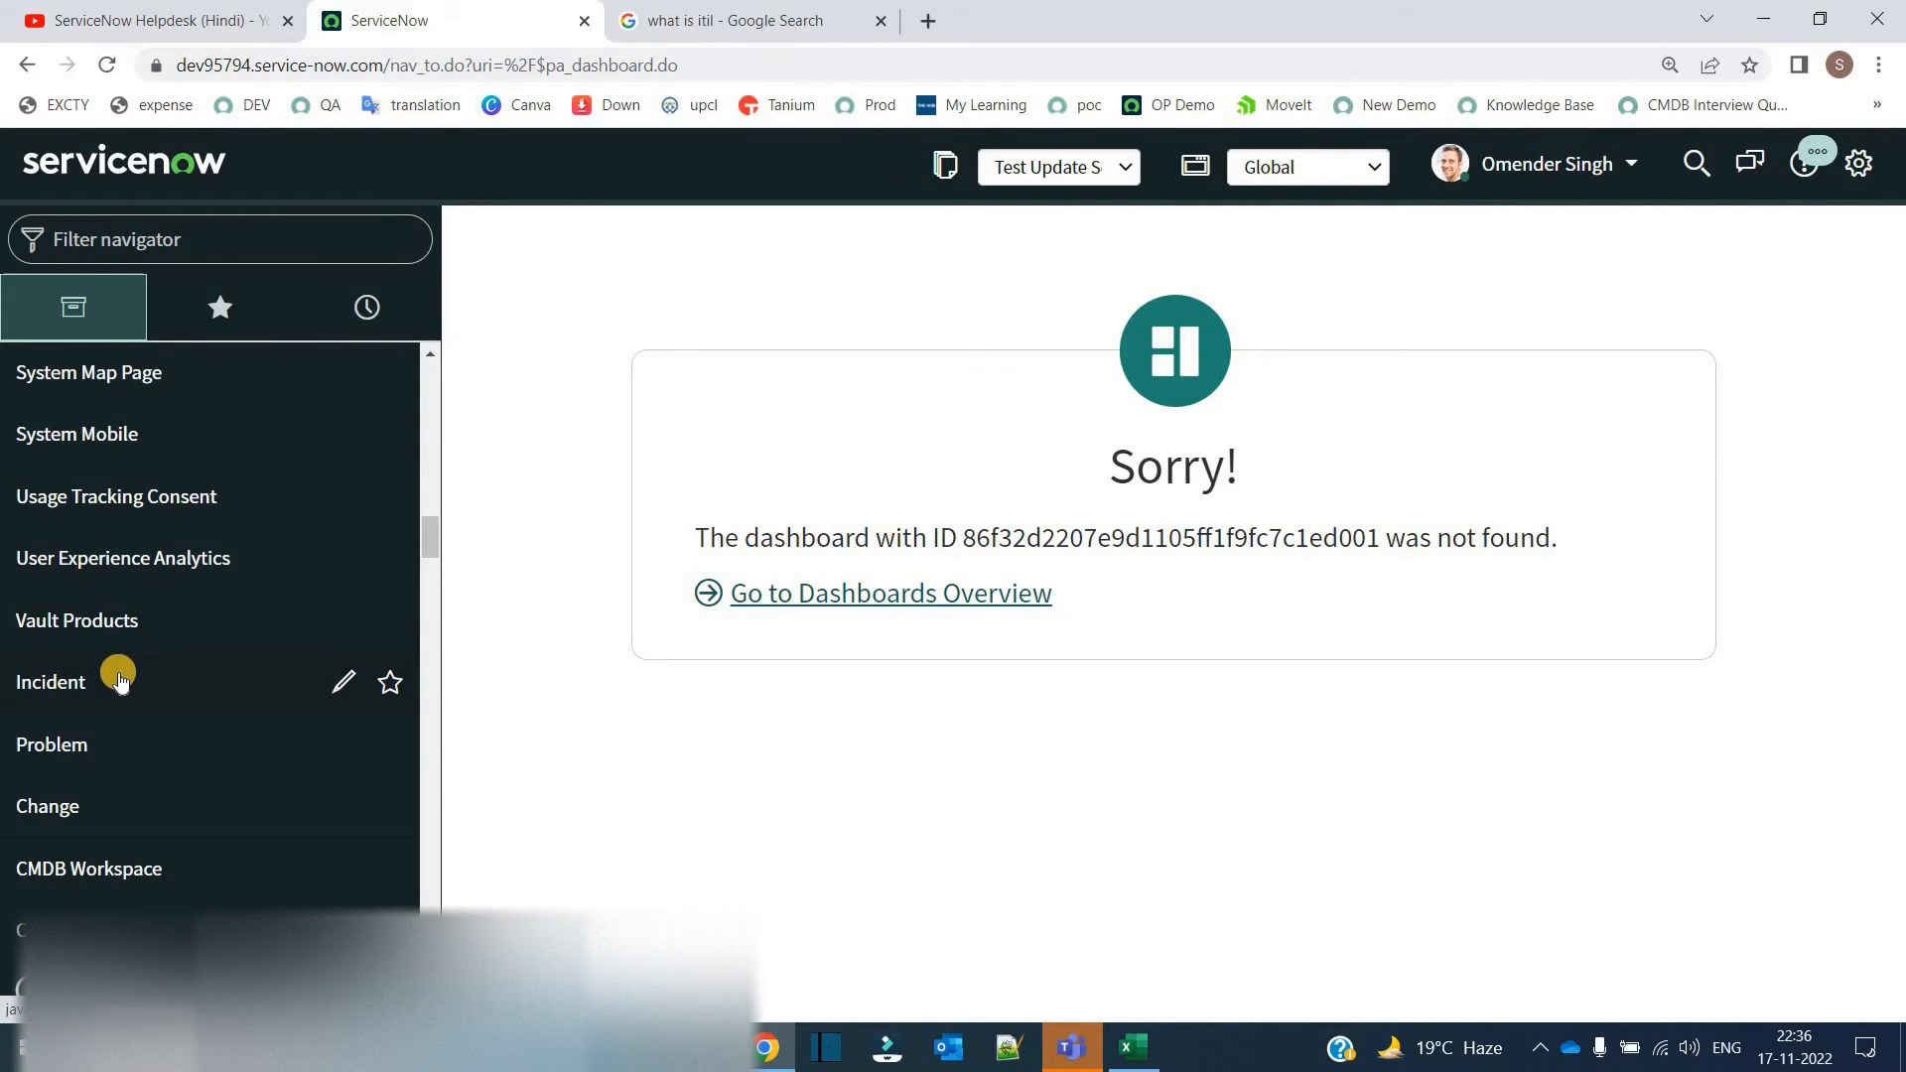
left_click(119, 681)
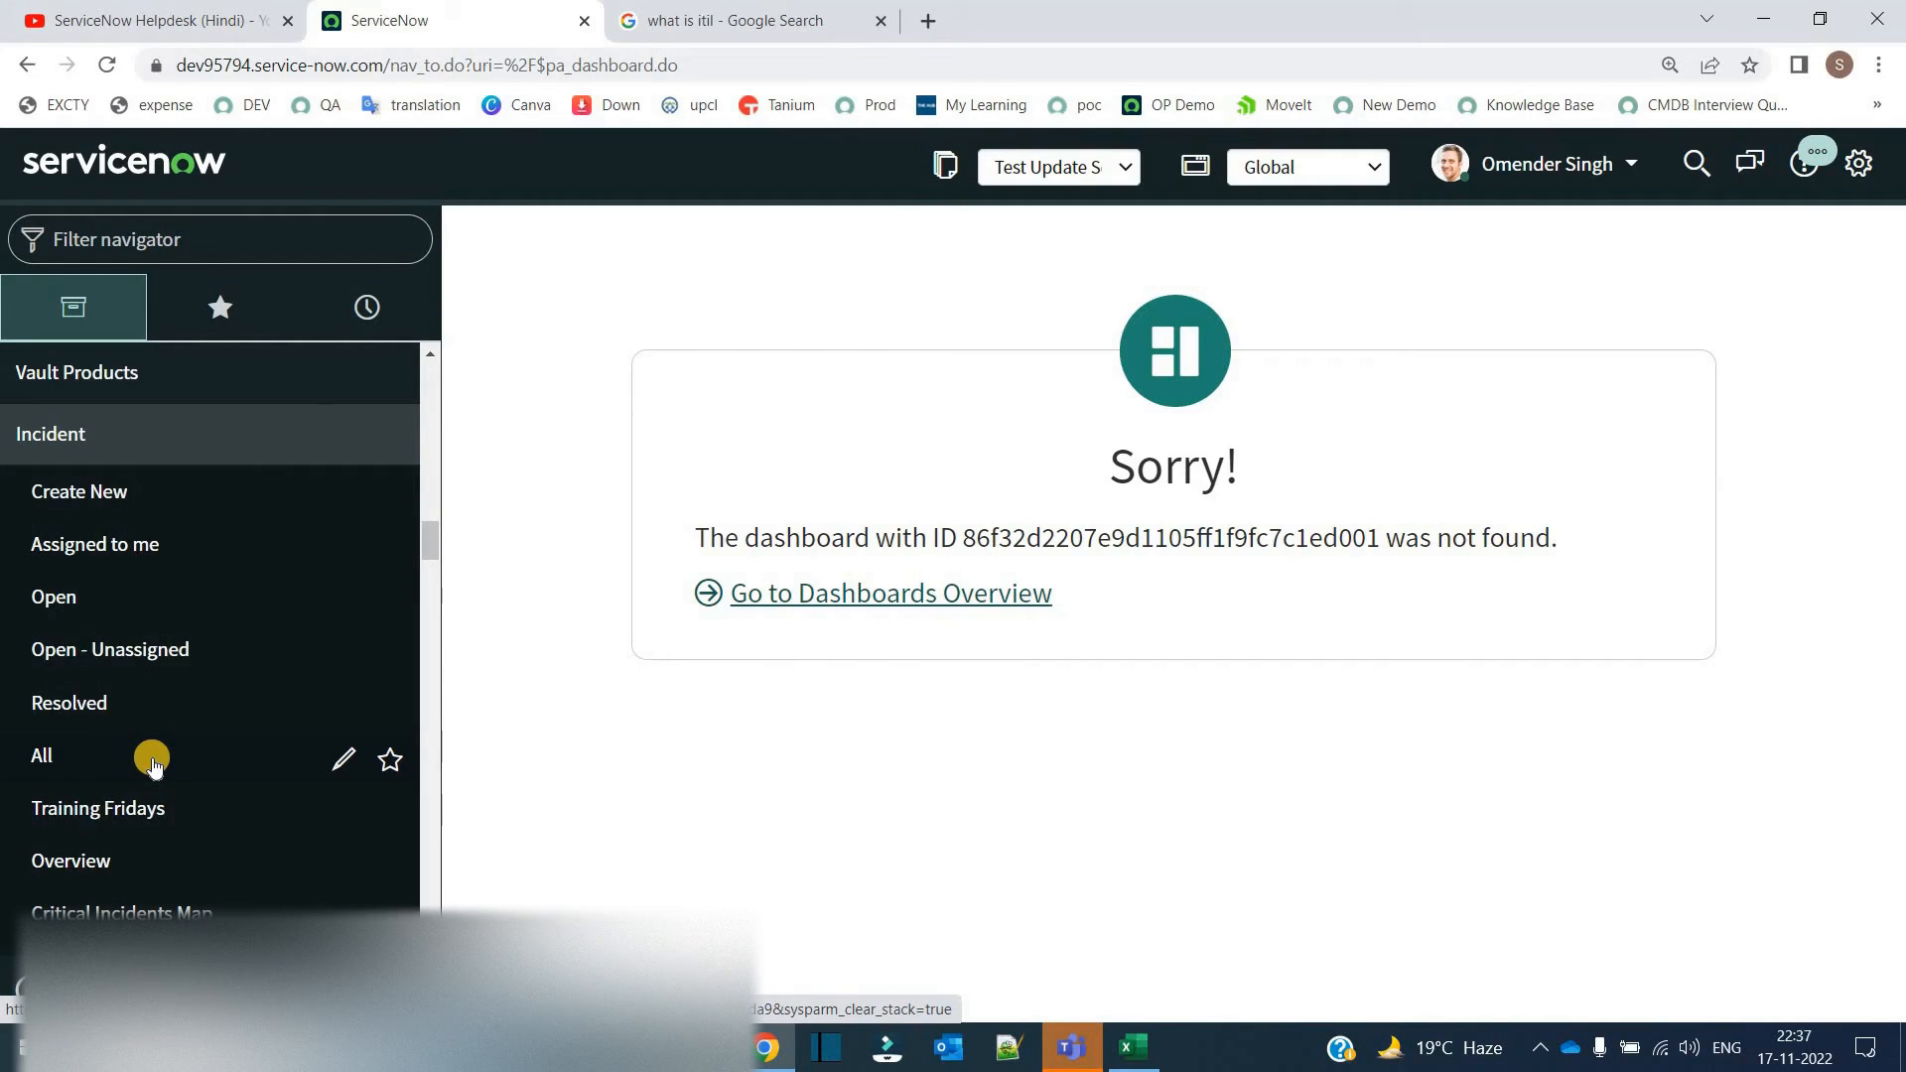
left_click(196, 449)
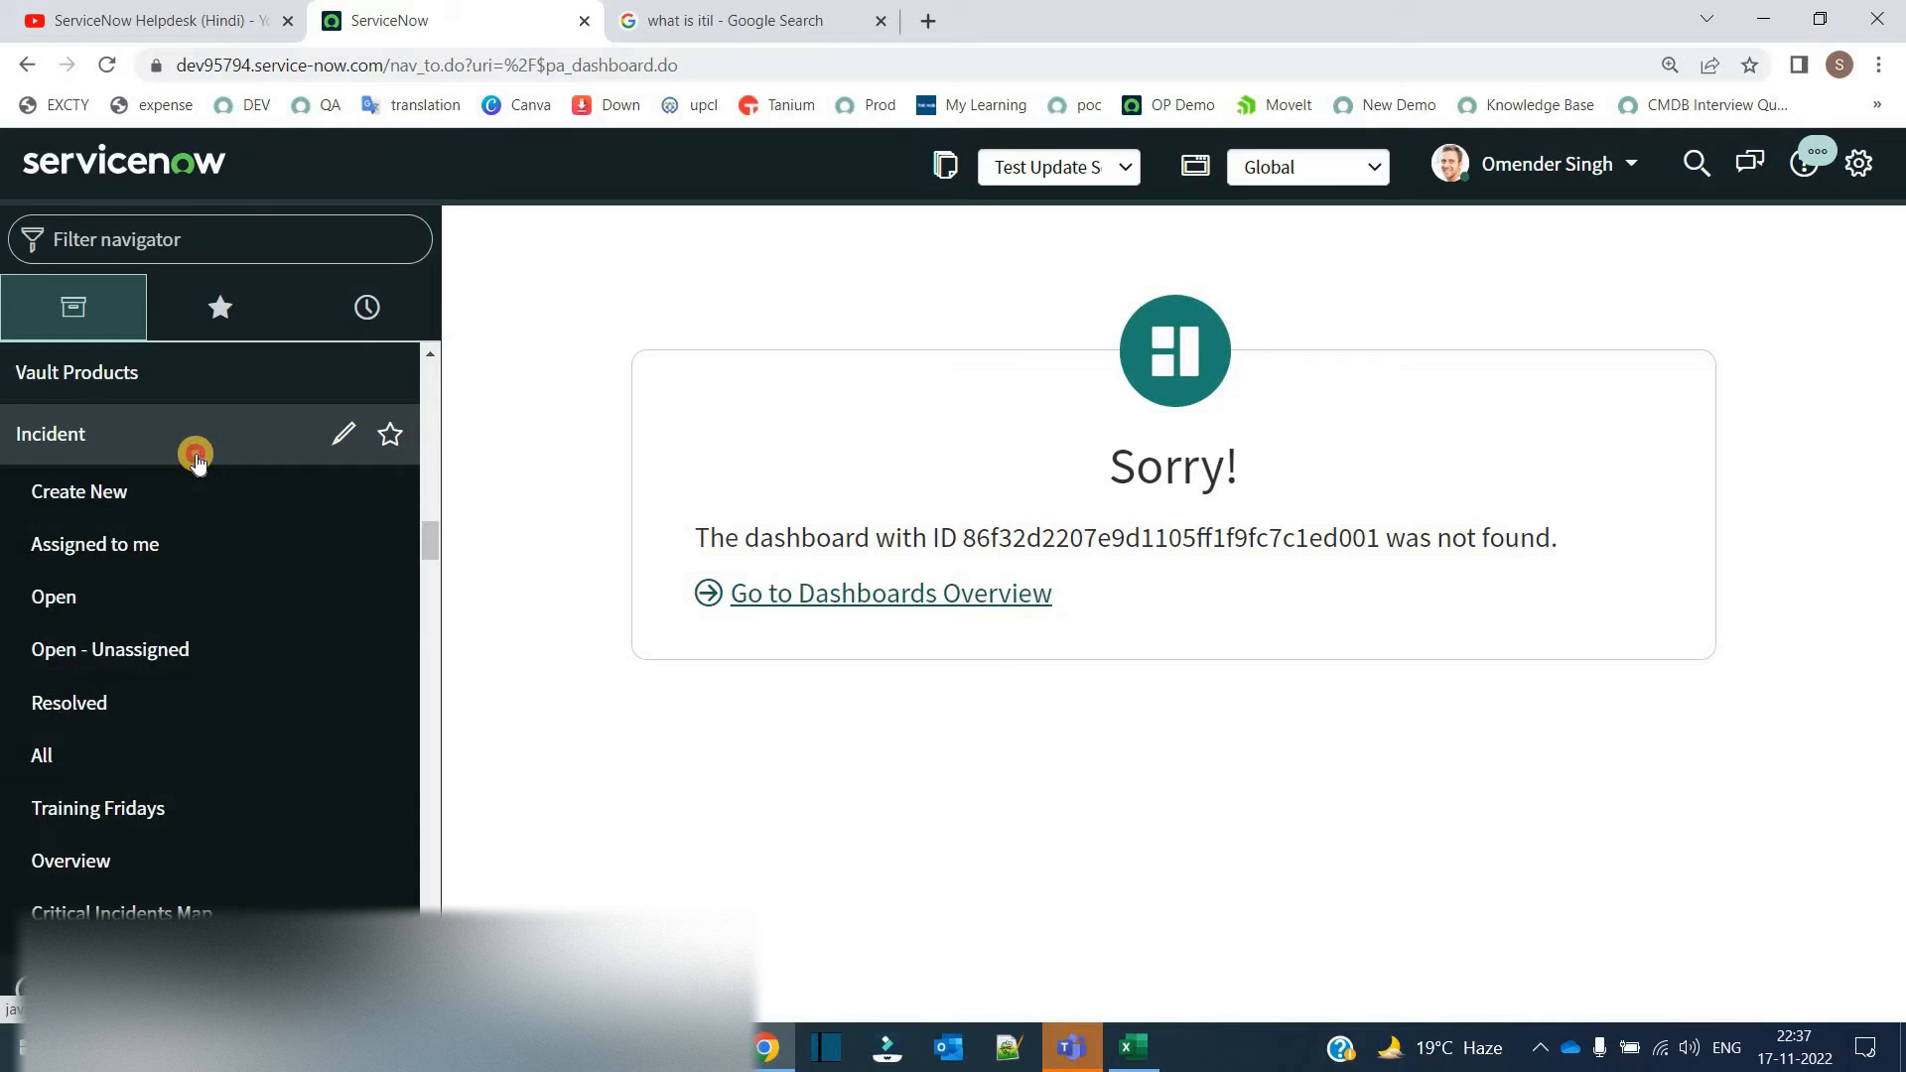
scroll(203, 594, "up", 20)
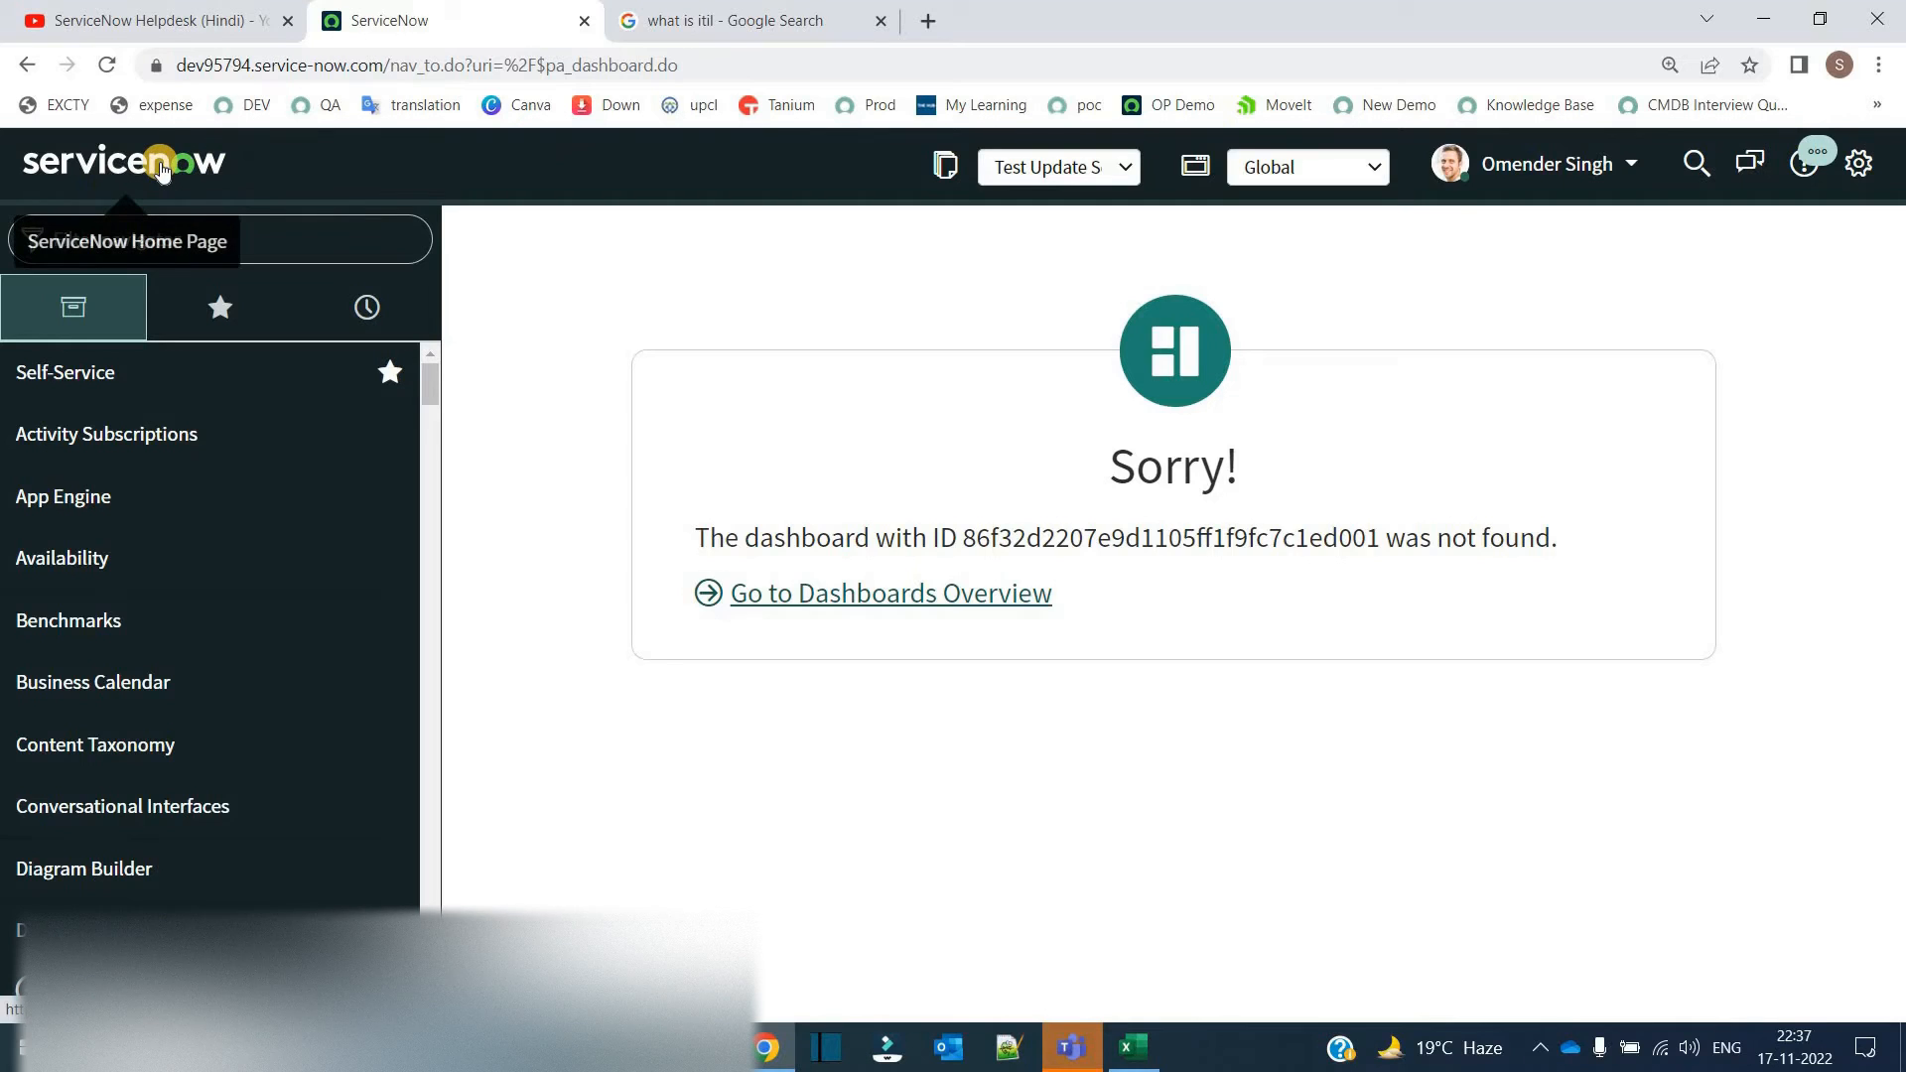
left_click(46, 181)
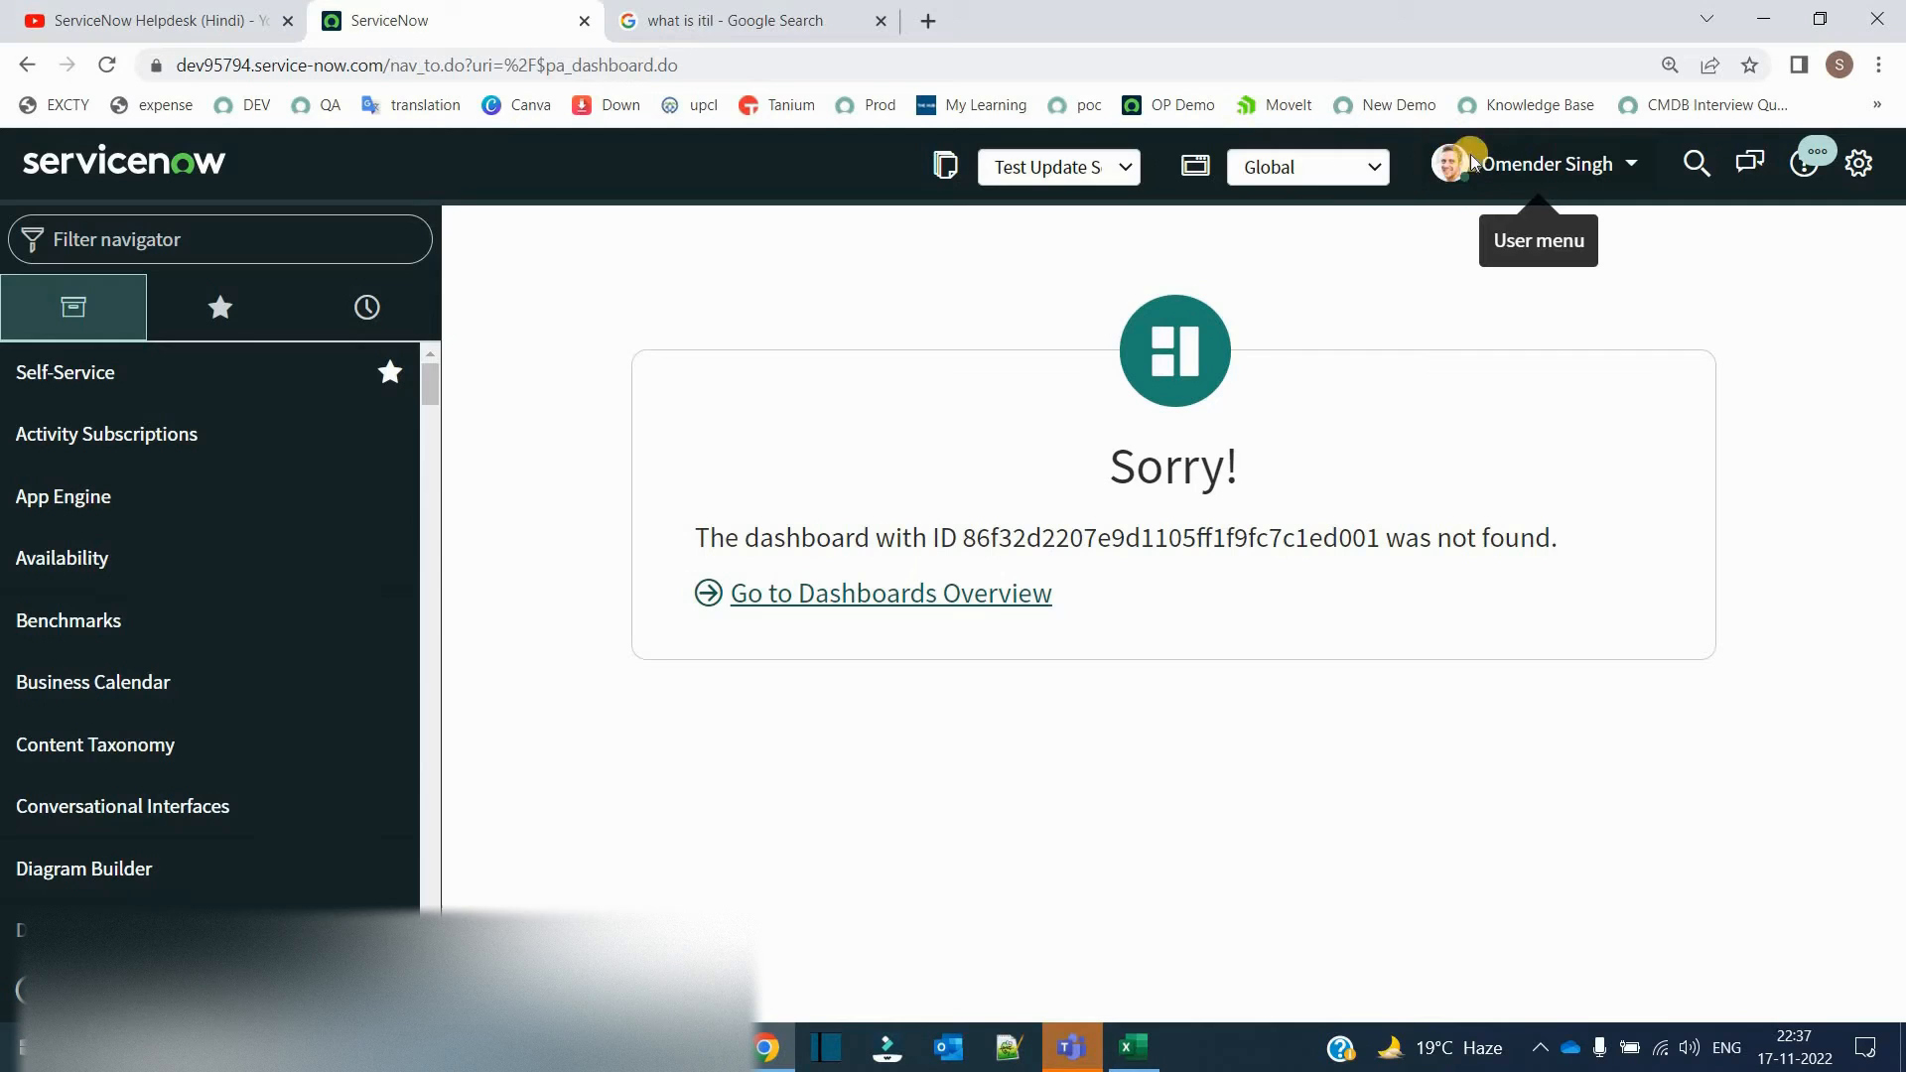
Open the logged-in user's profile and review the name, title, email, date format and time zone fields.
left_click(1596, 171)
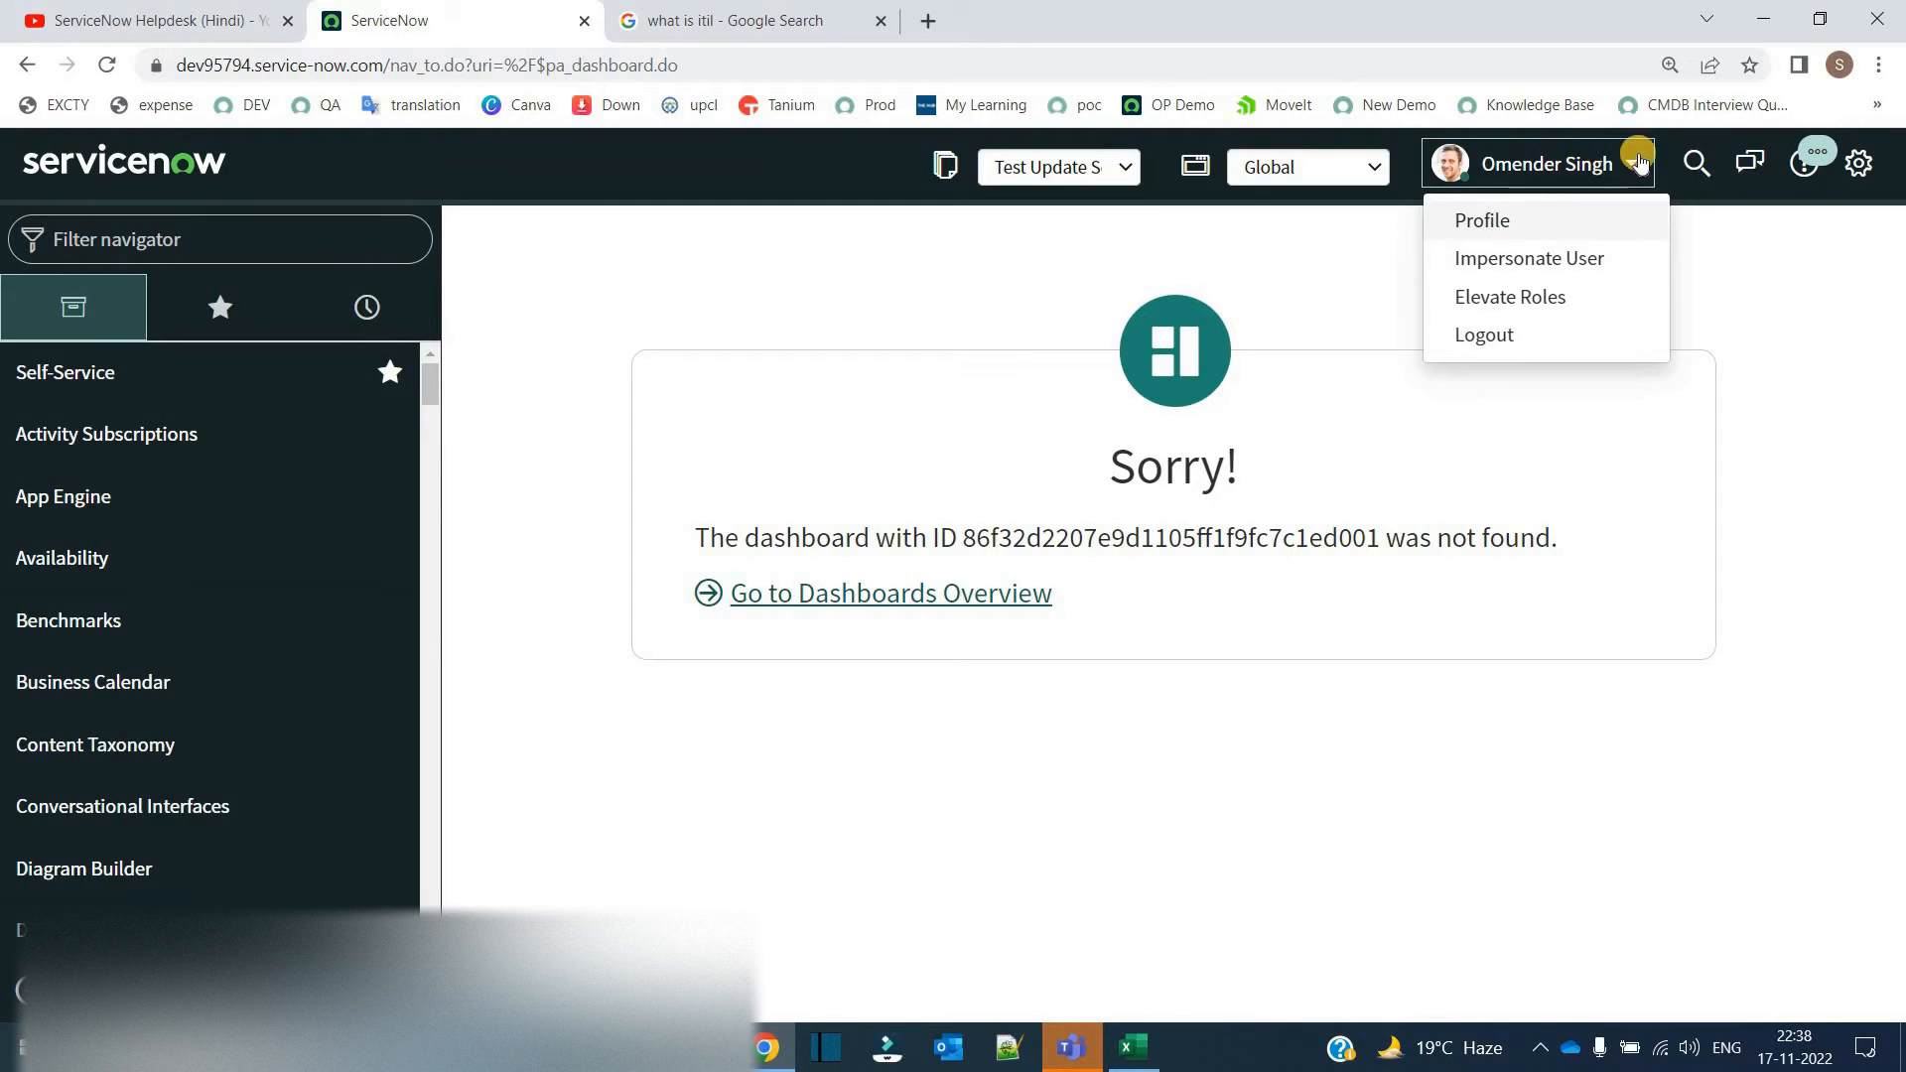
left_click(1489, 224)
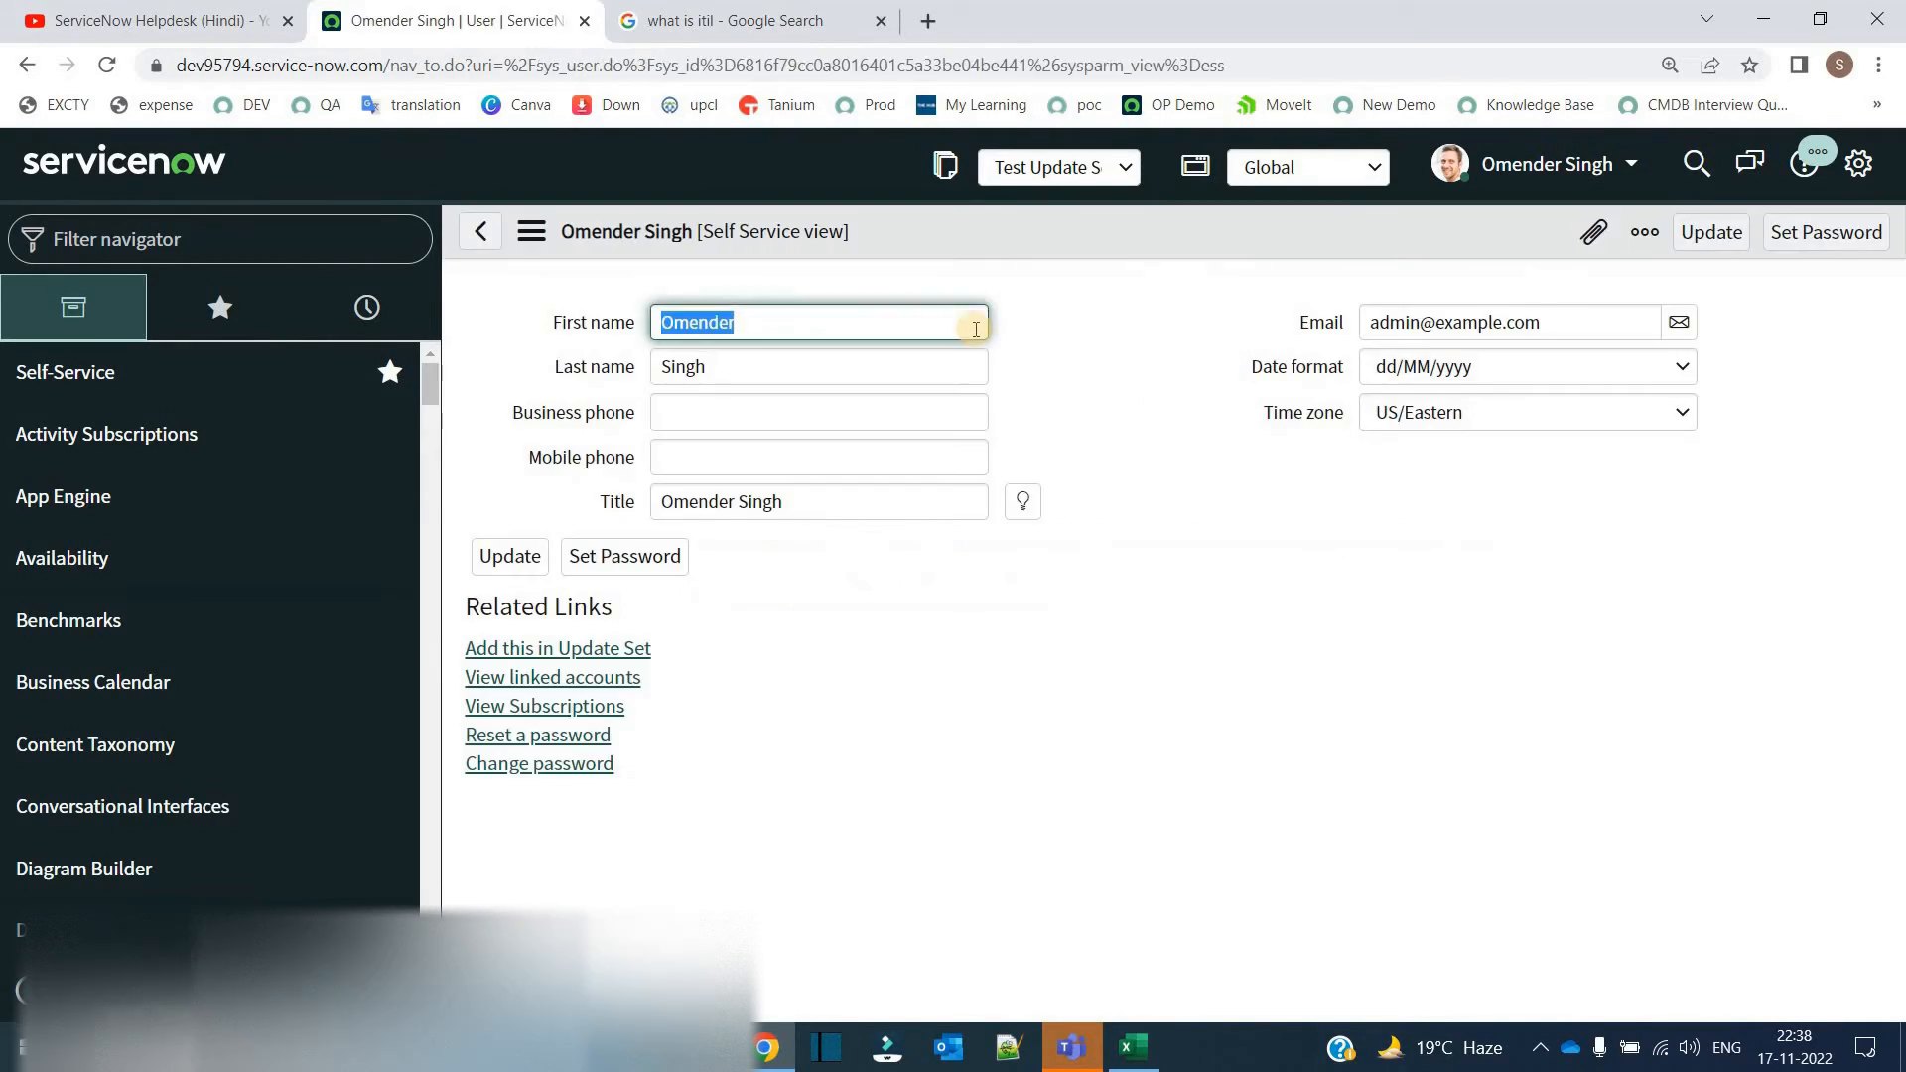
left_click(797, 353)
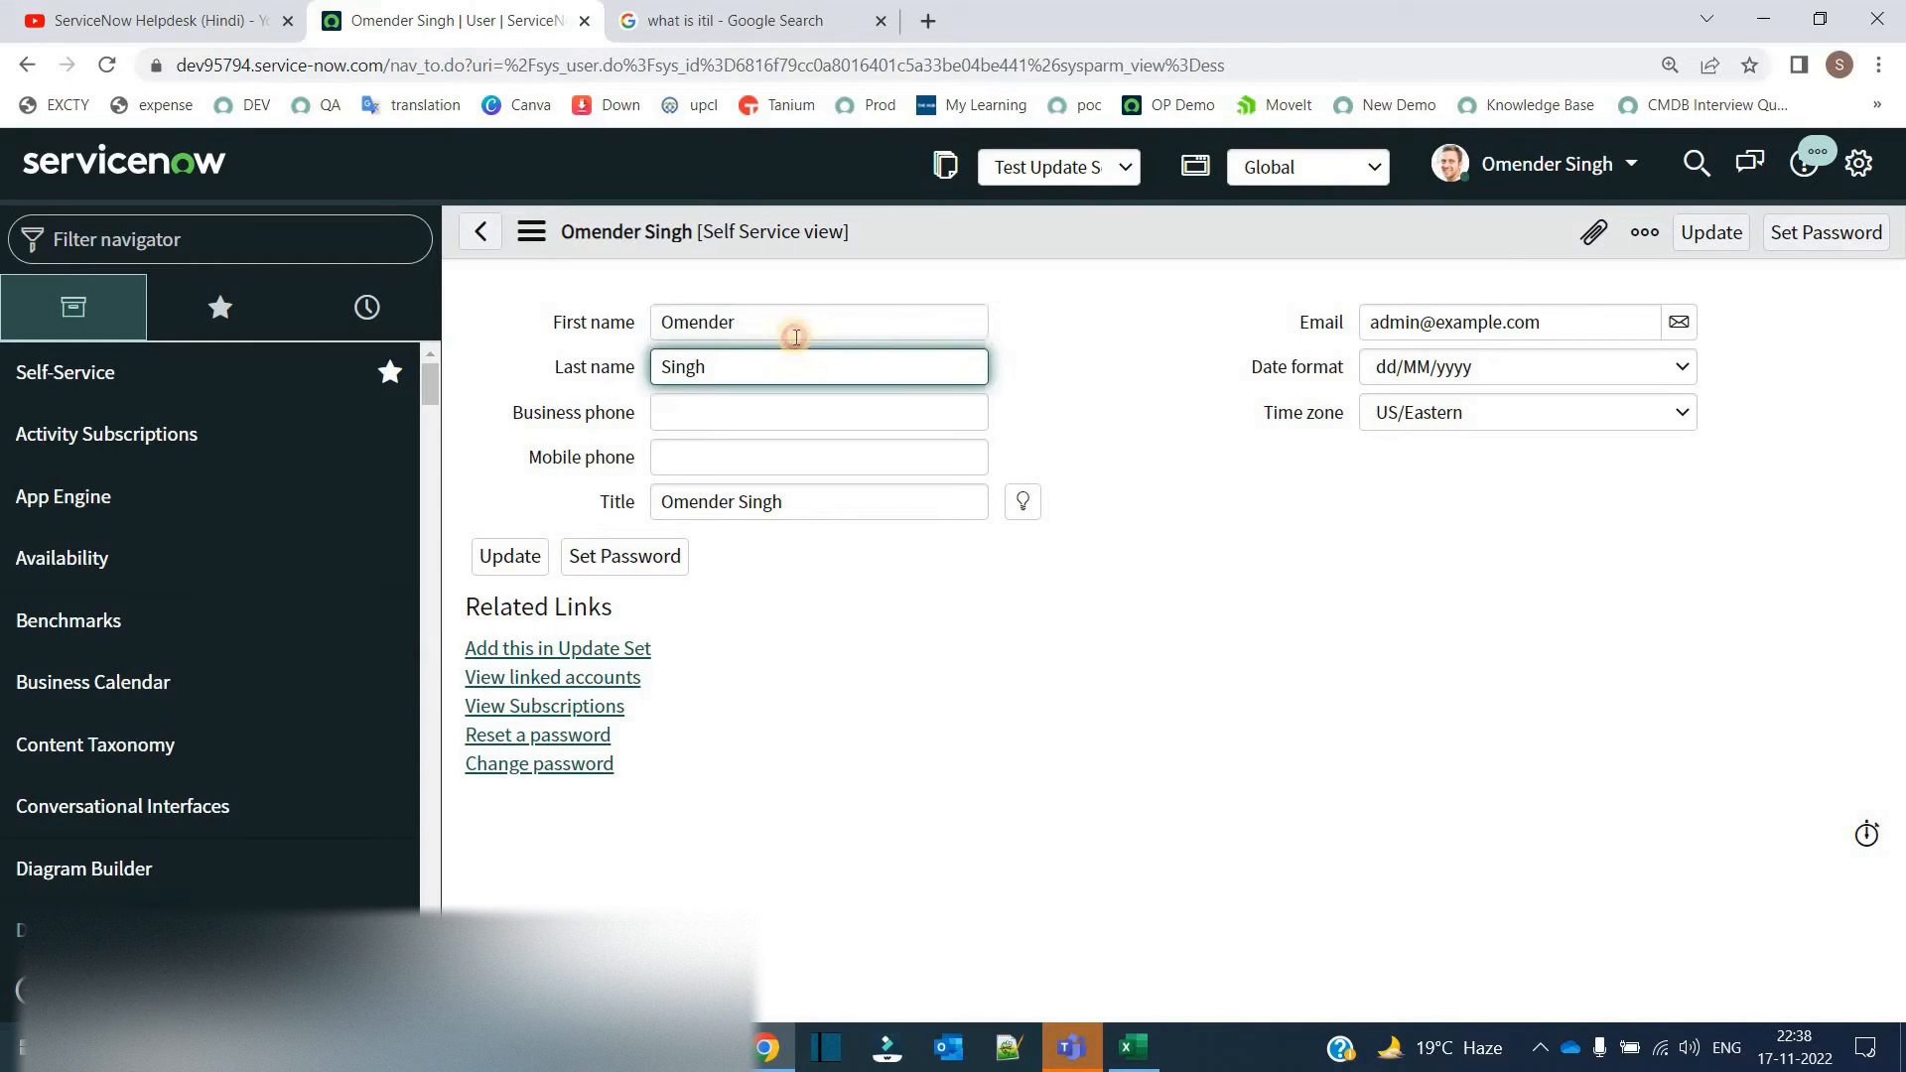
double_click(804, 500)
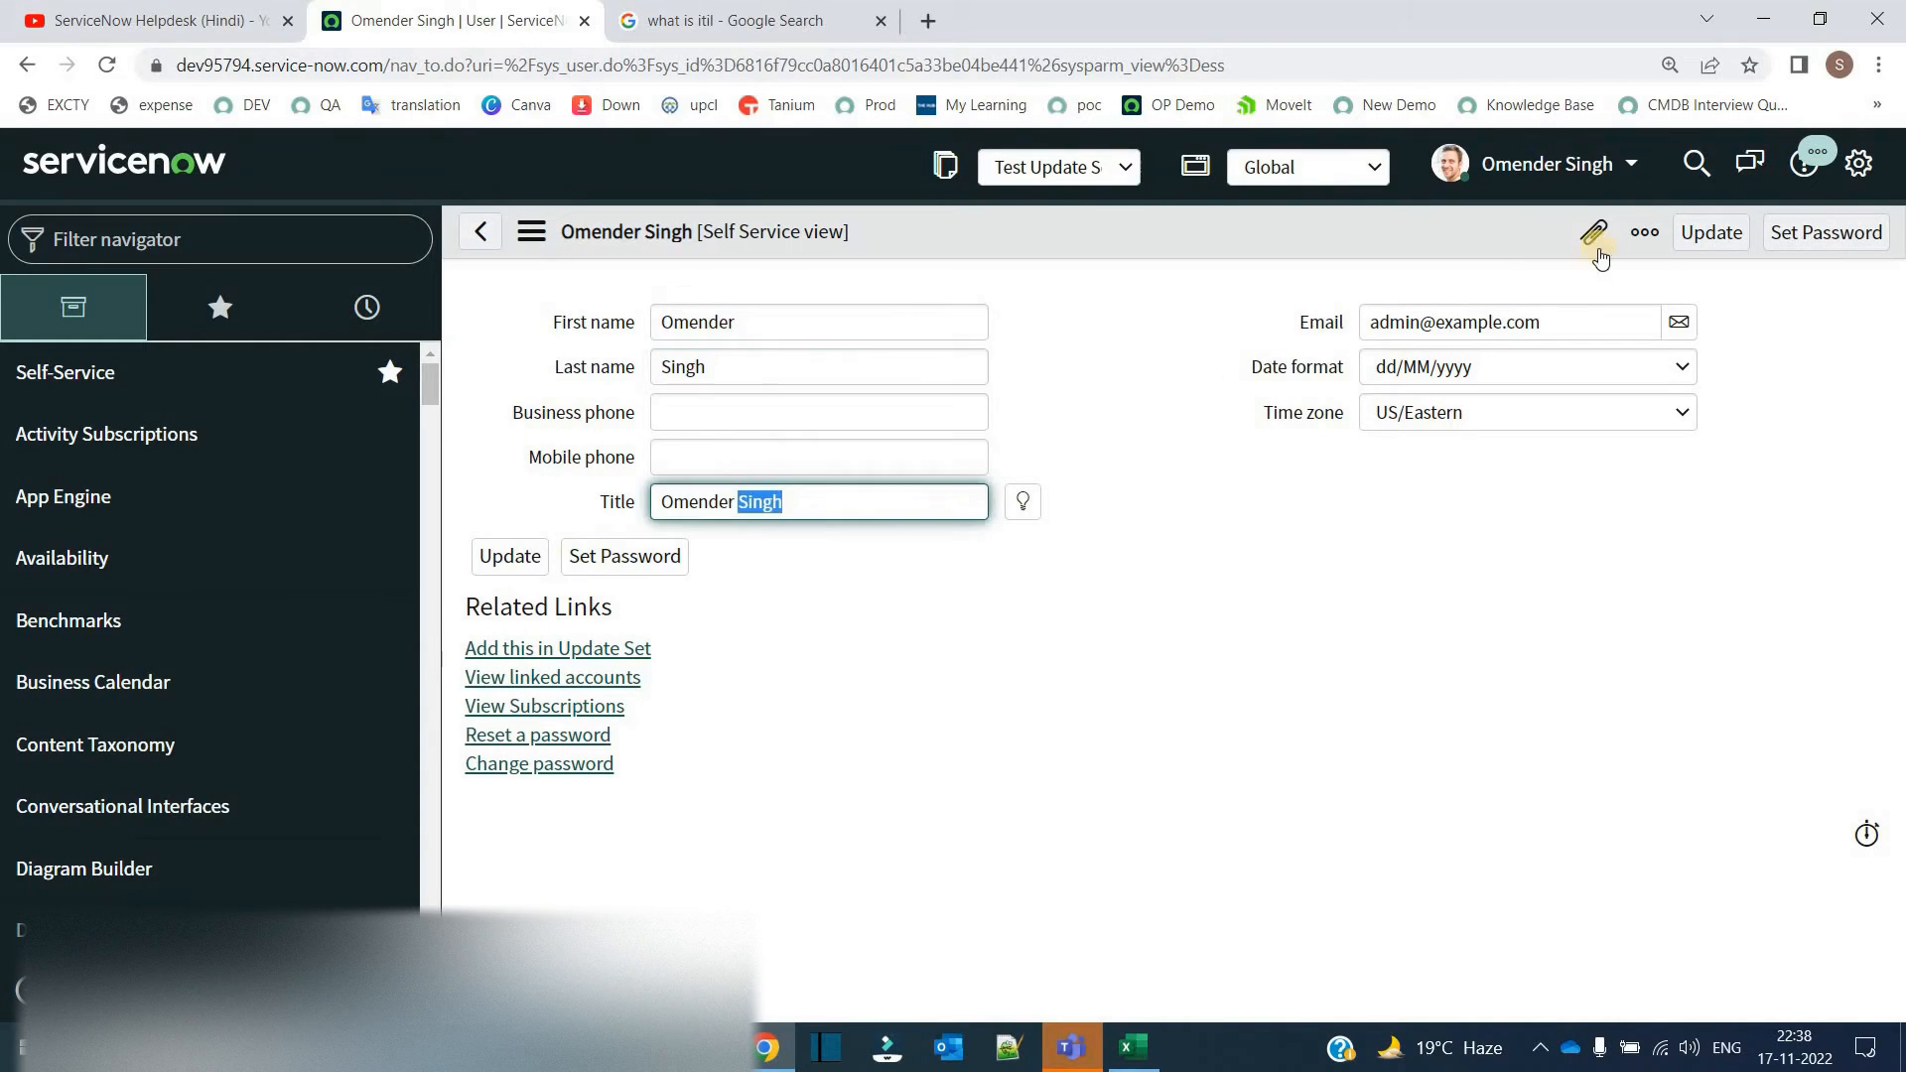
double_click(1526, 323)
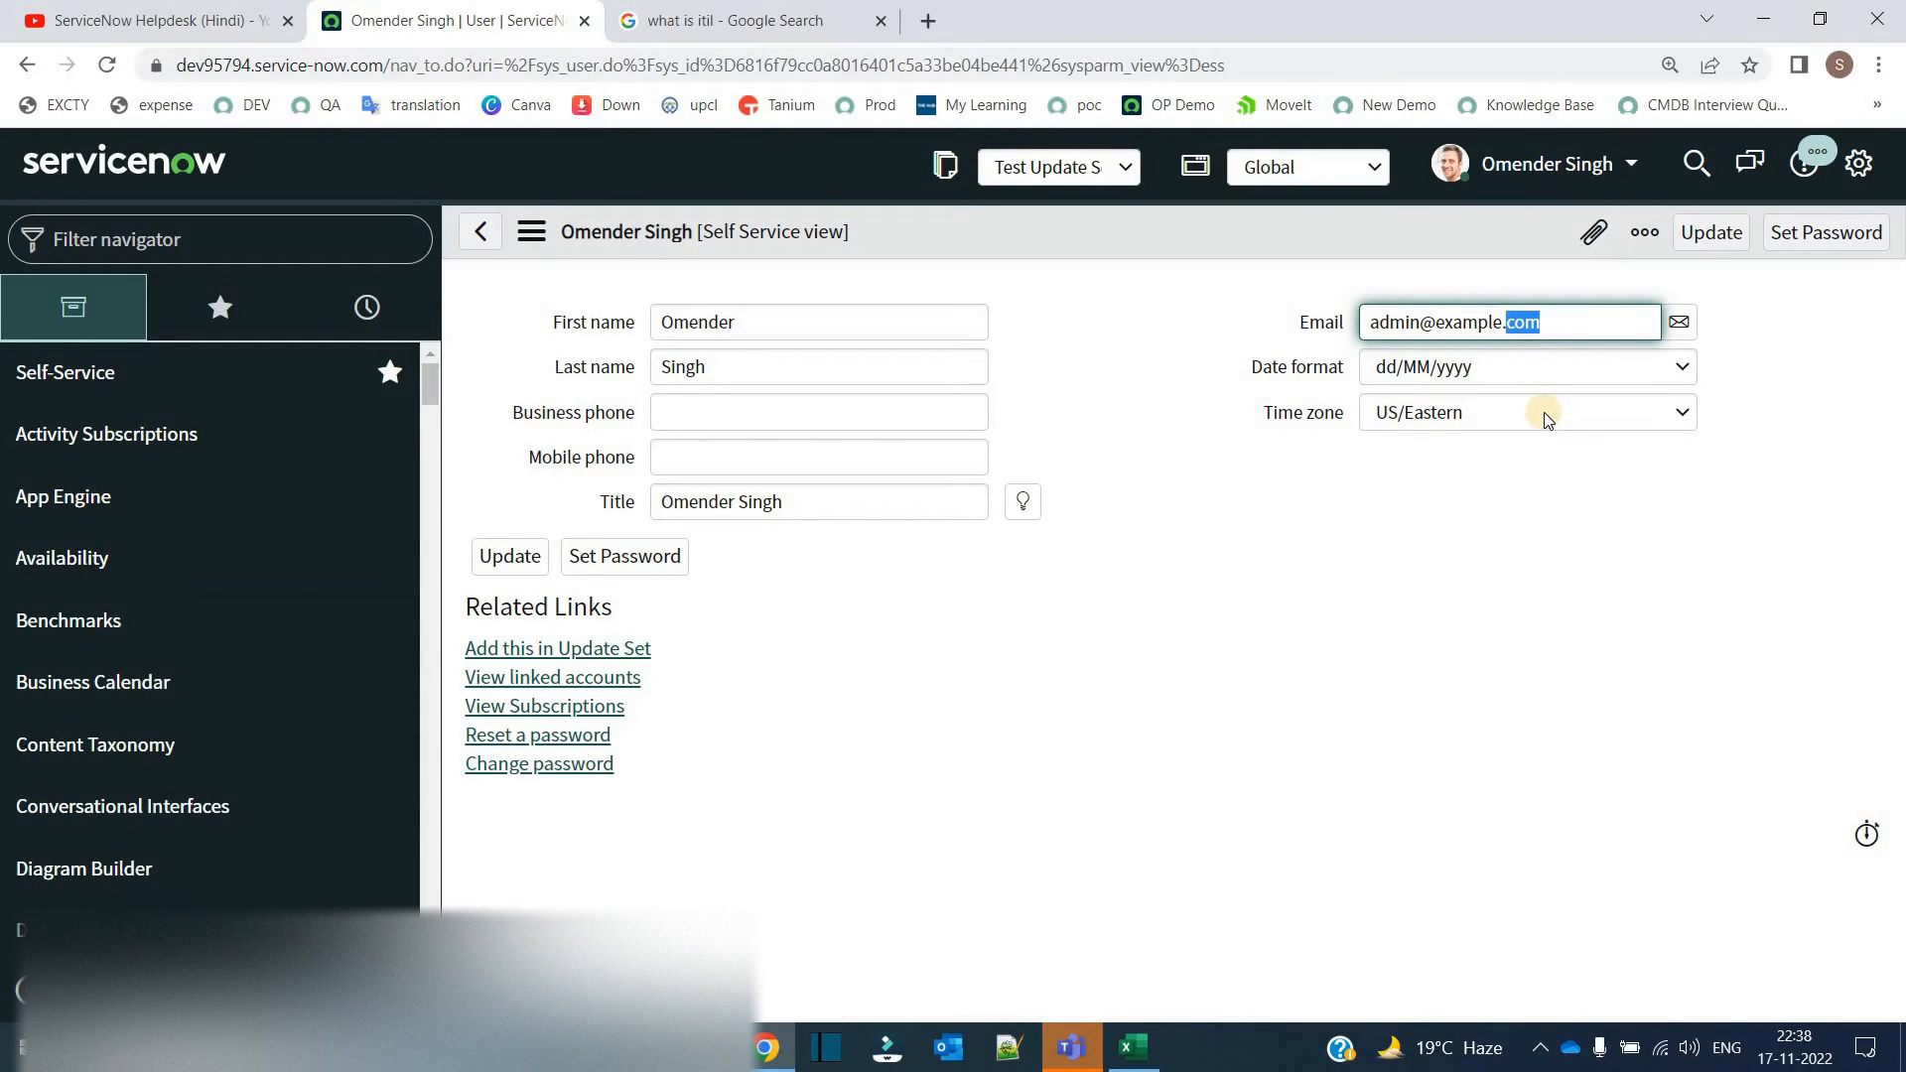
left_click(1224, 501)
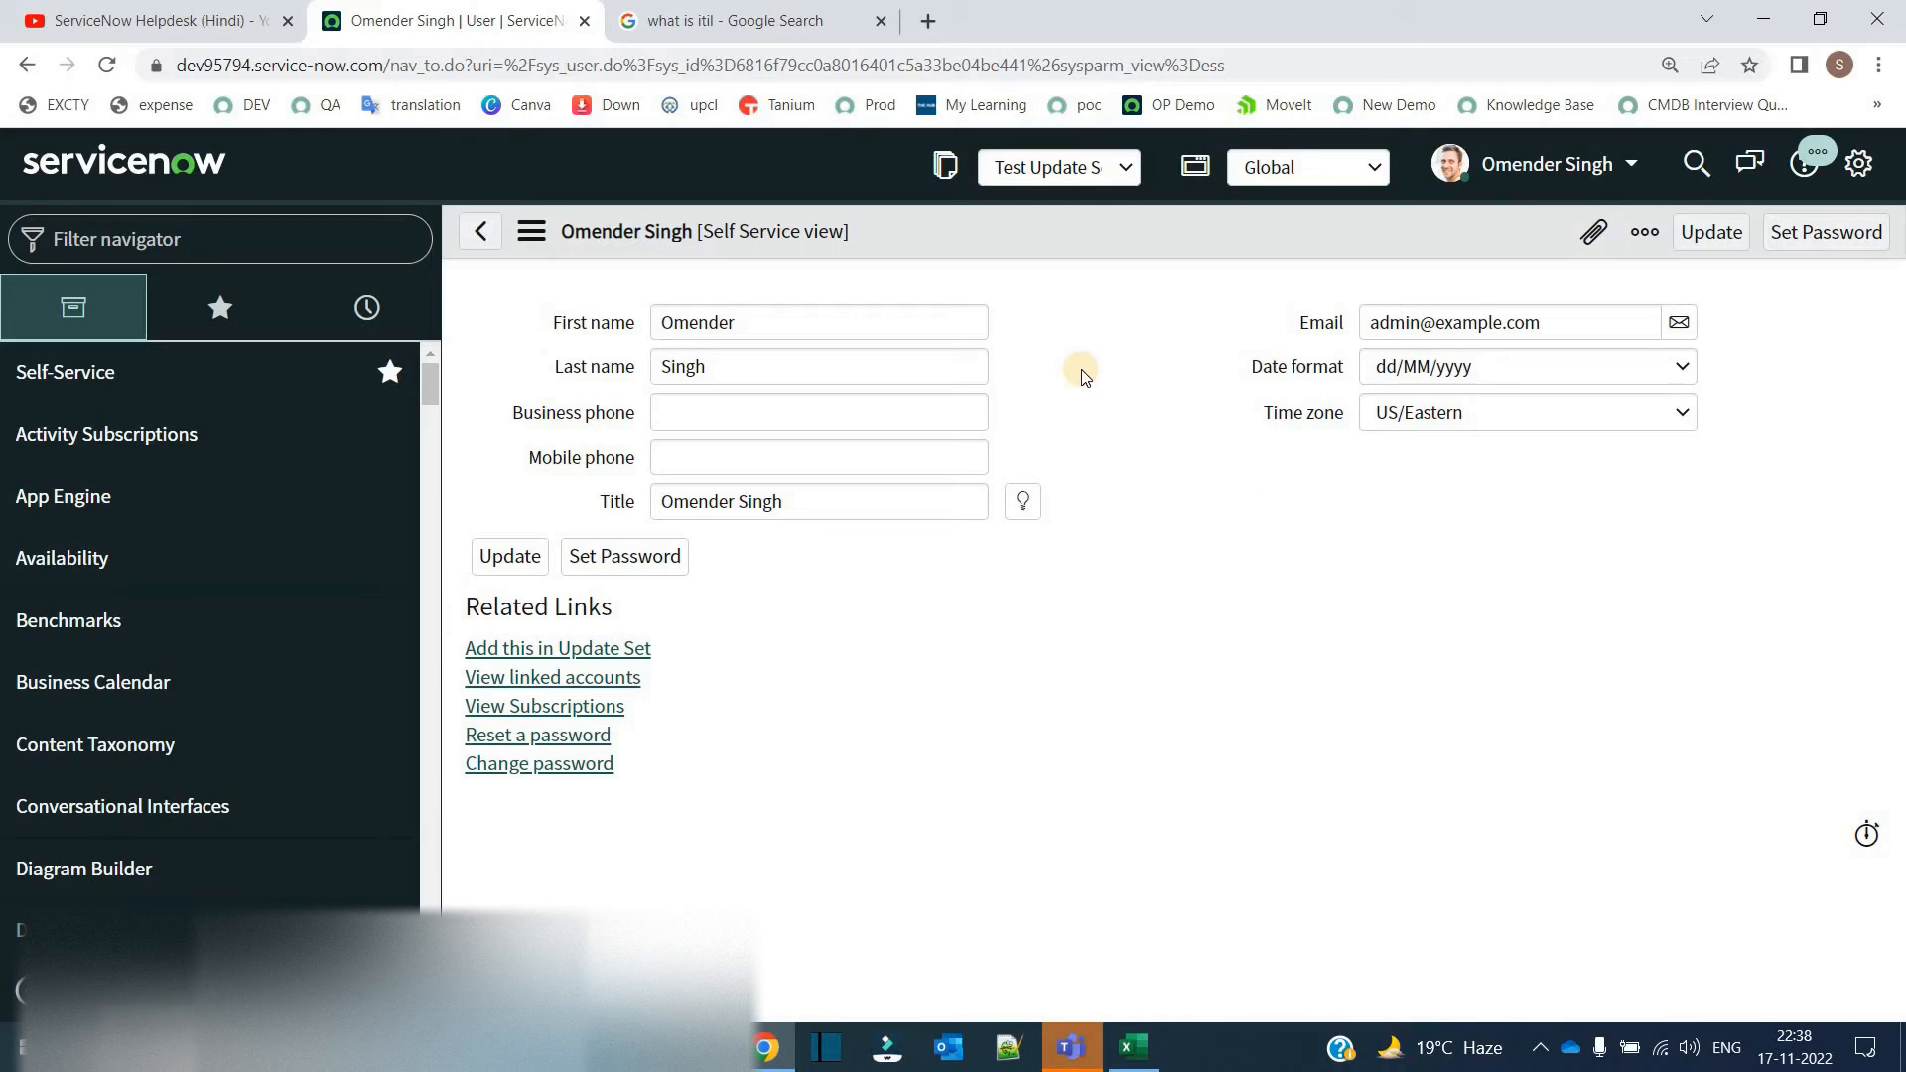
Impersonate another user chosen from the Impersonate User search list.
left_click(1607, 167)
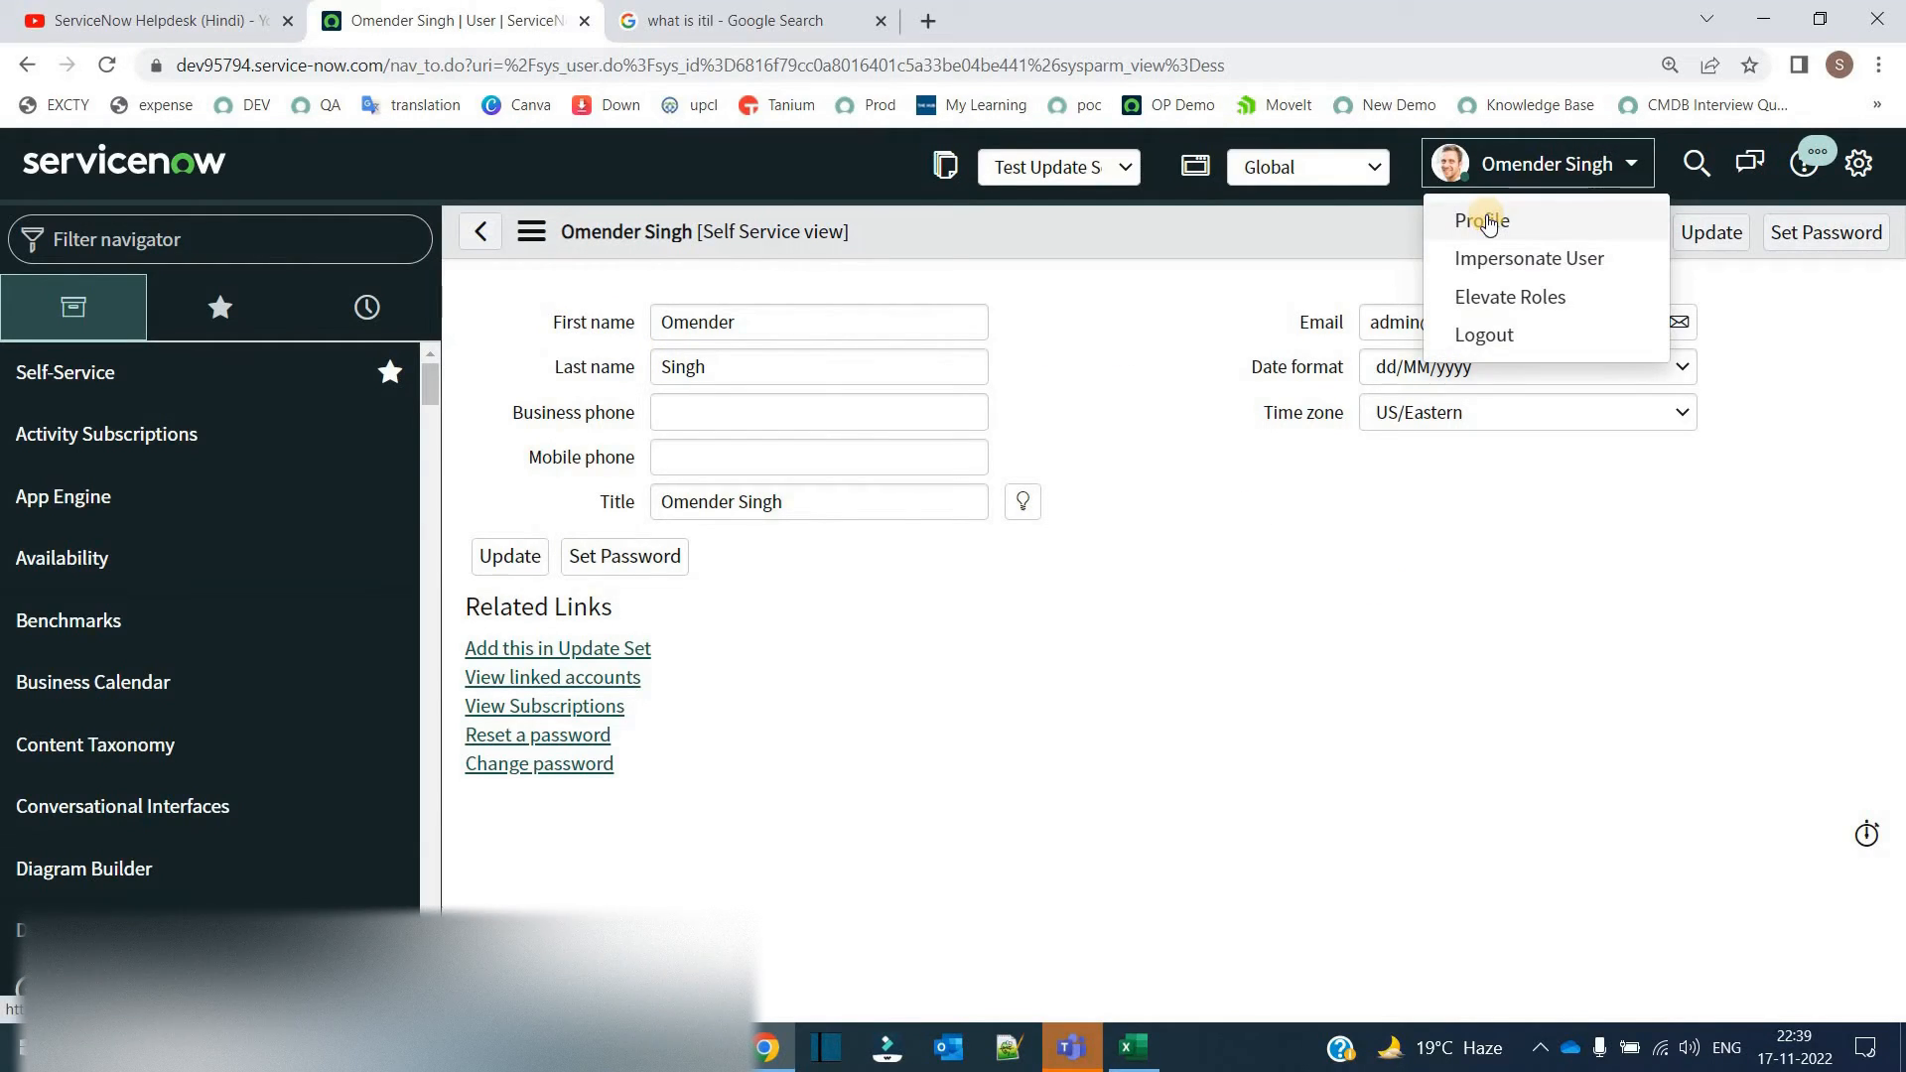
left_click(1569, 256)
left_click(854, 278)
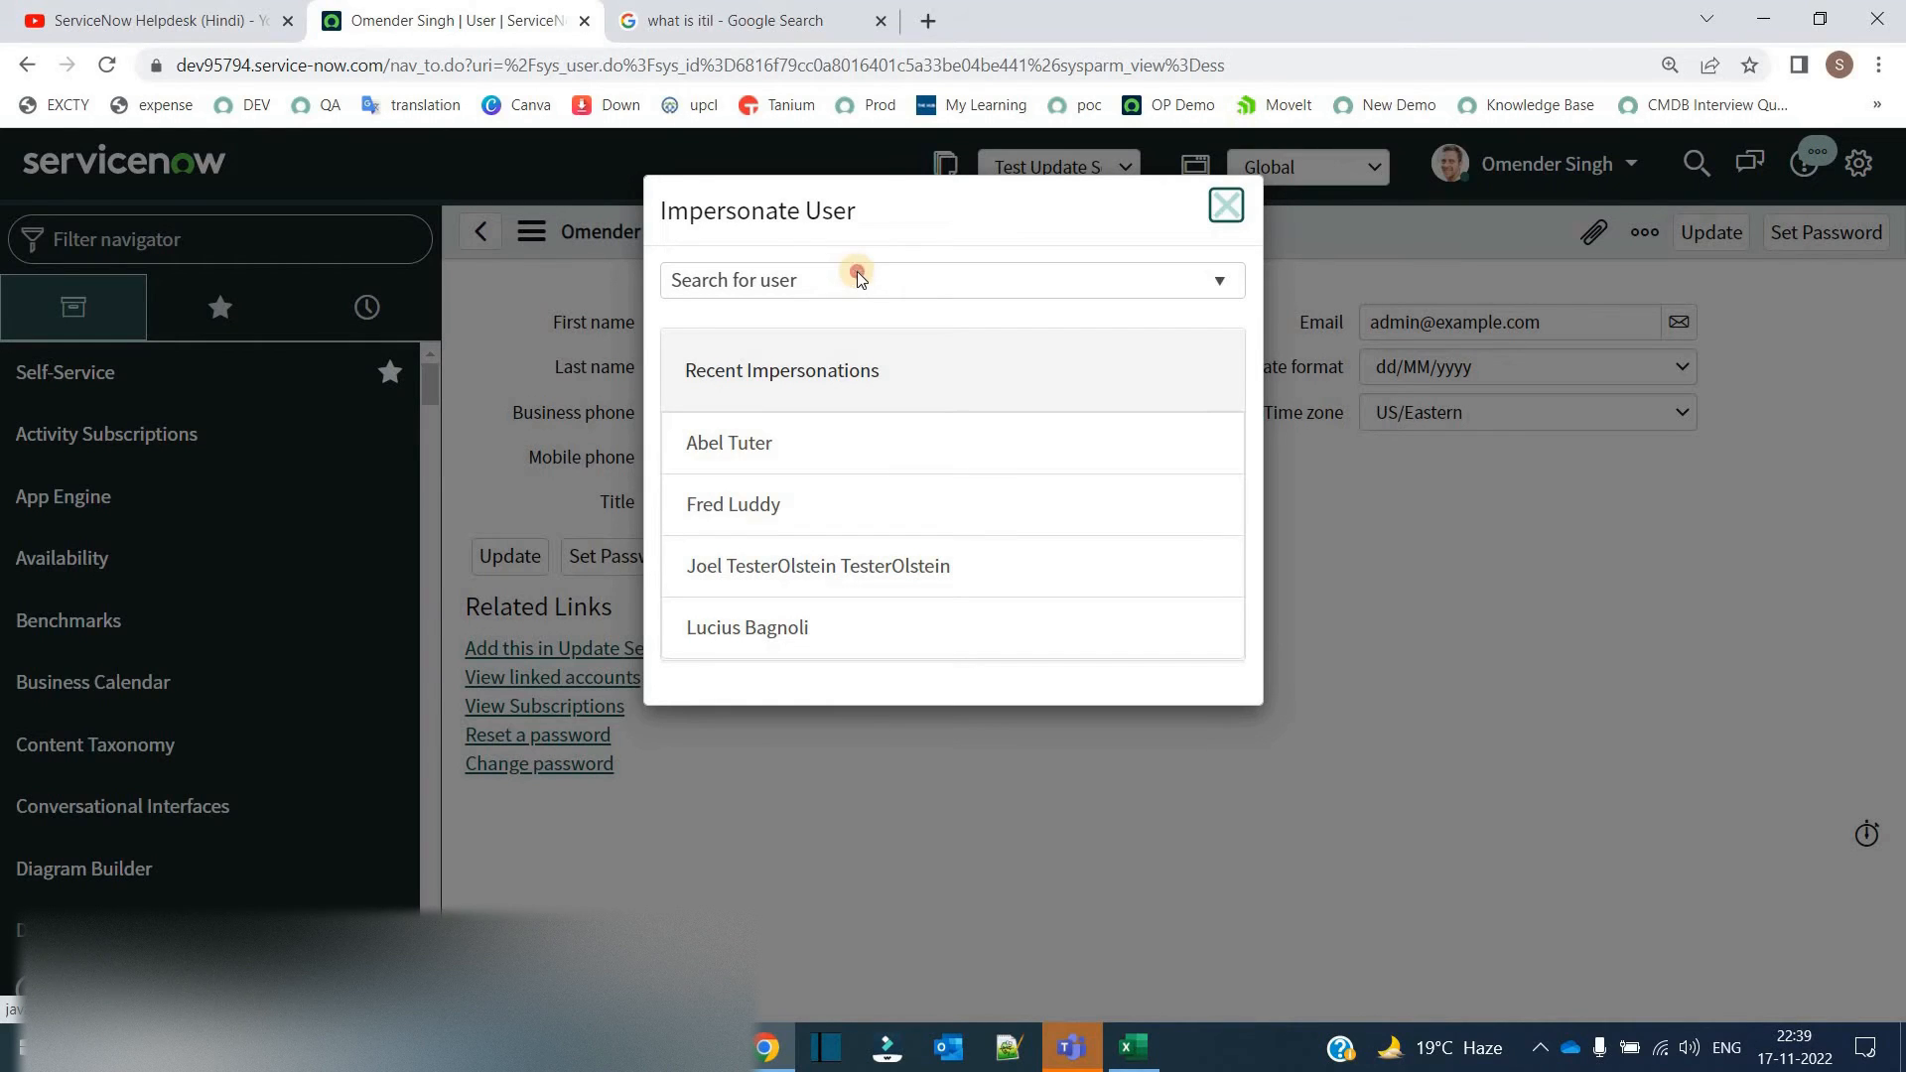
left_click(856, 275)
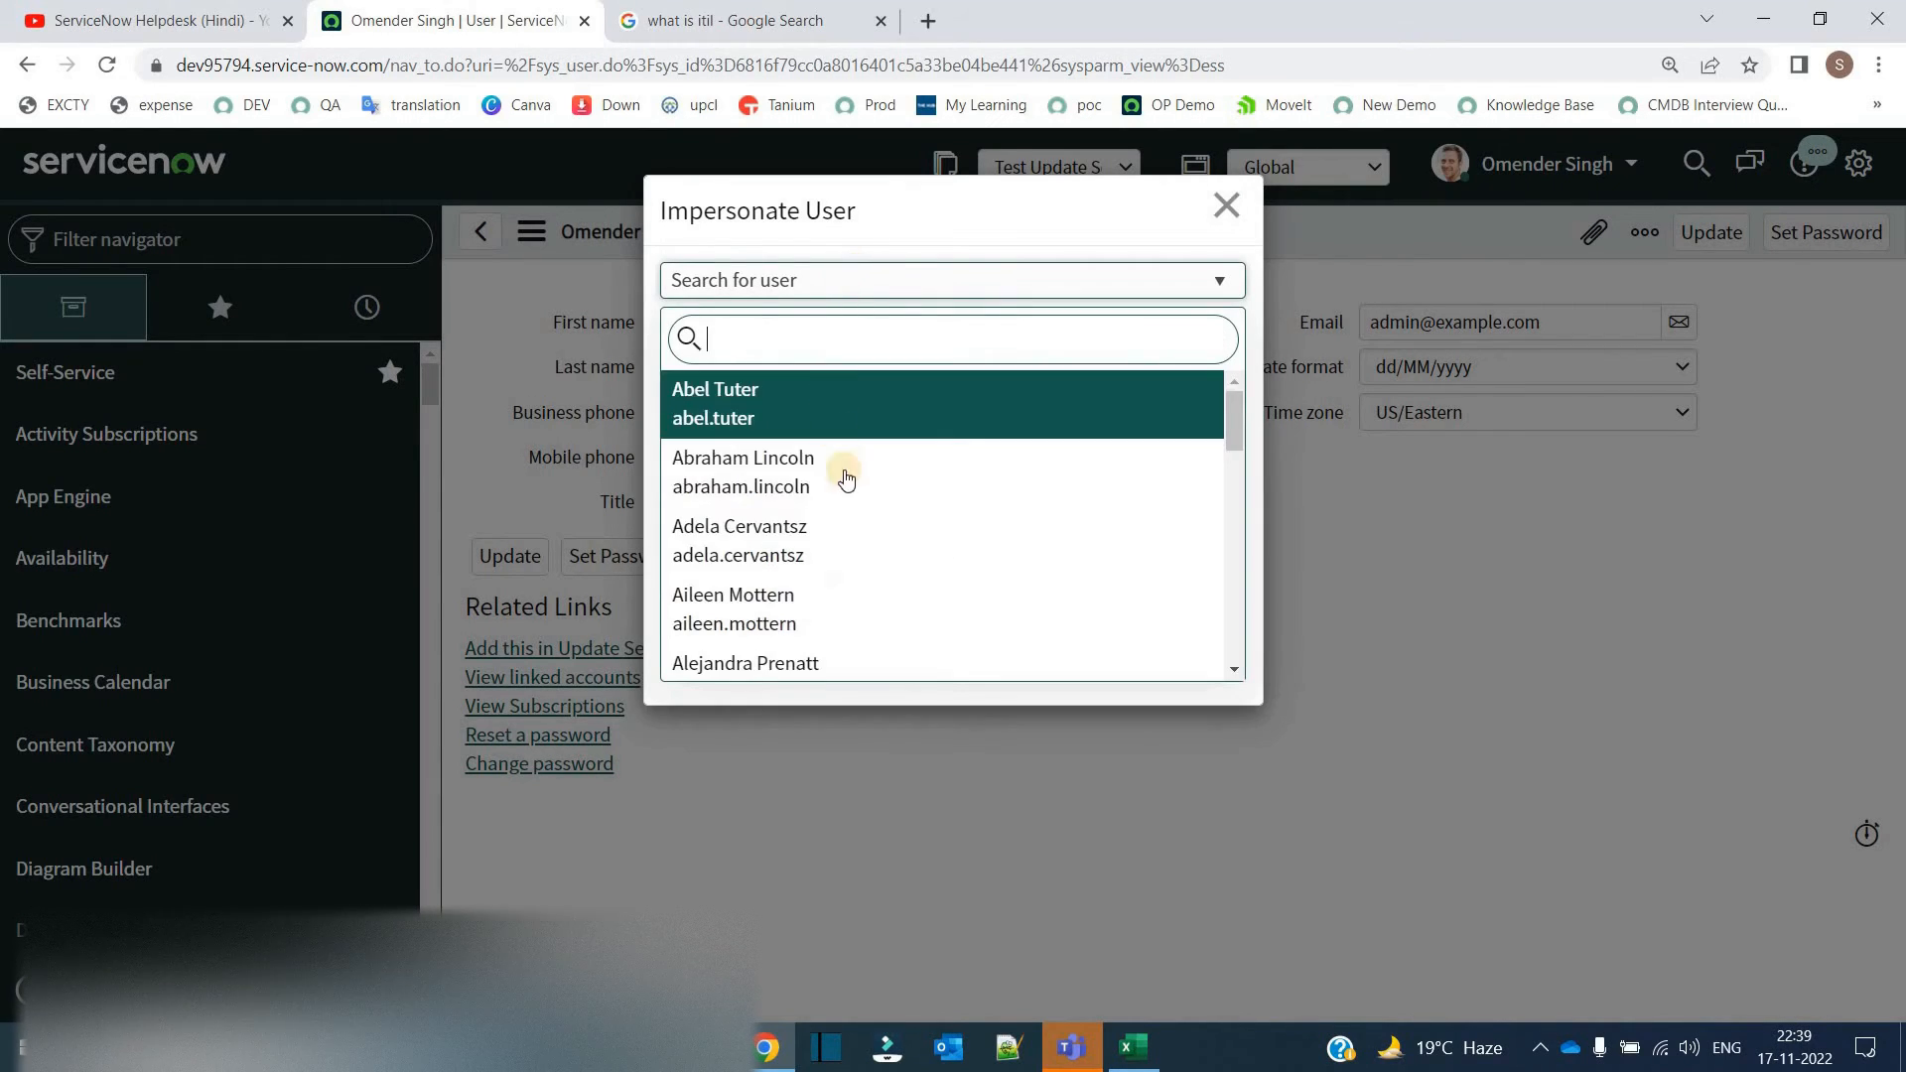
scroll(849, 487, "down", 9)
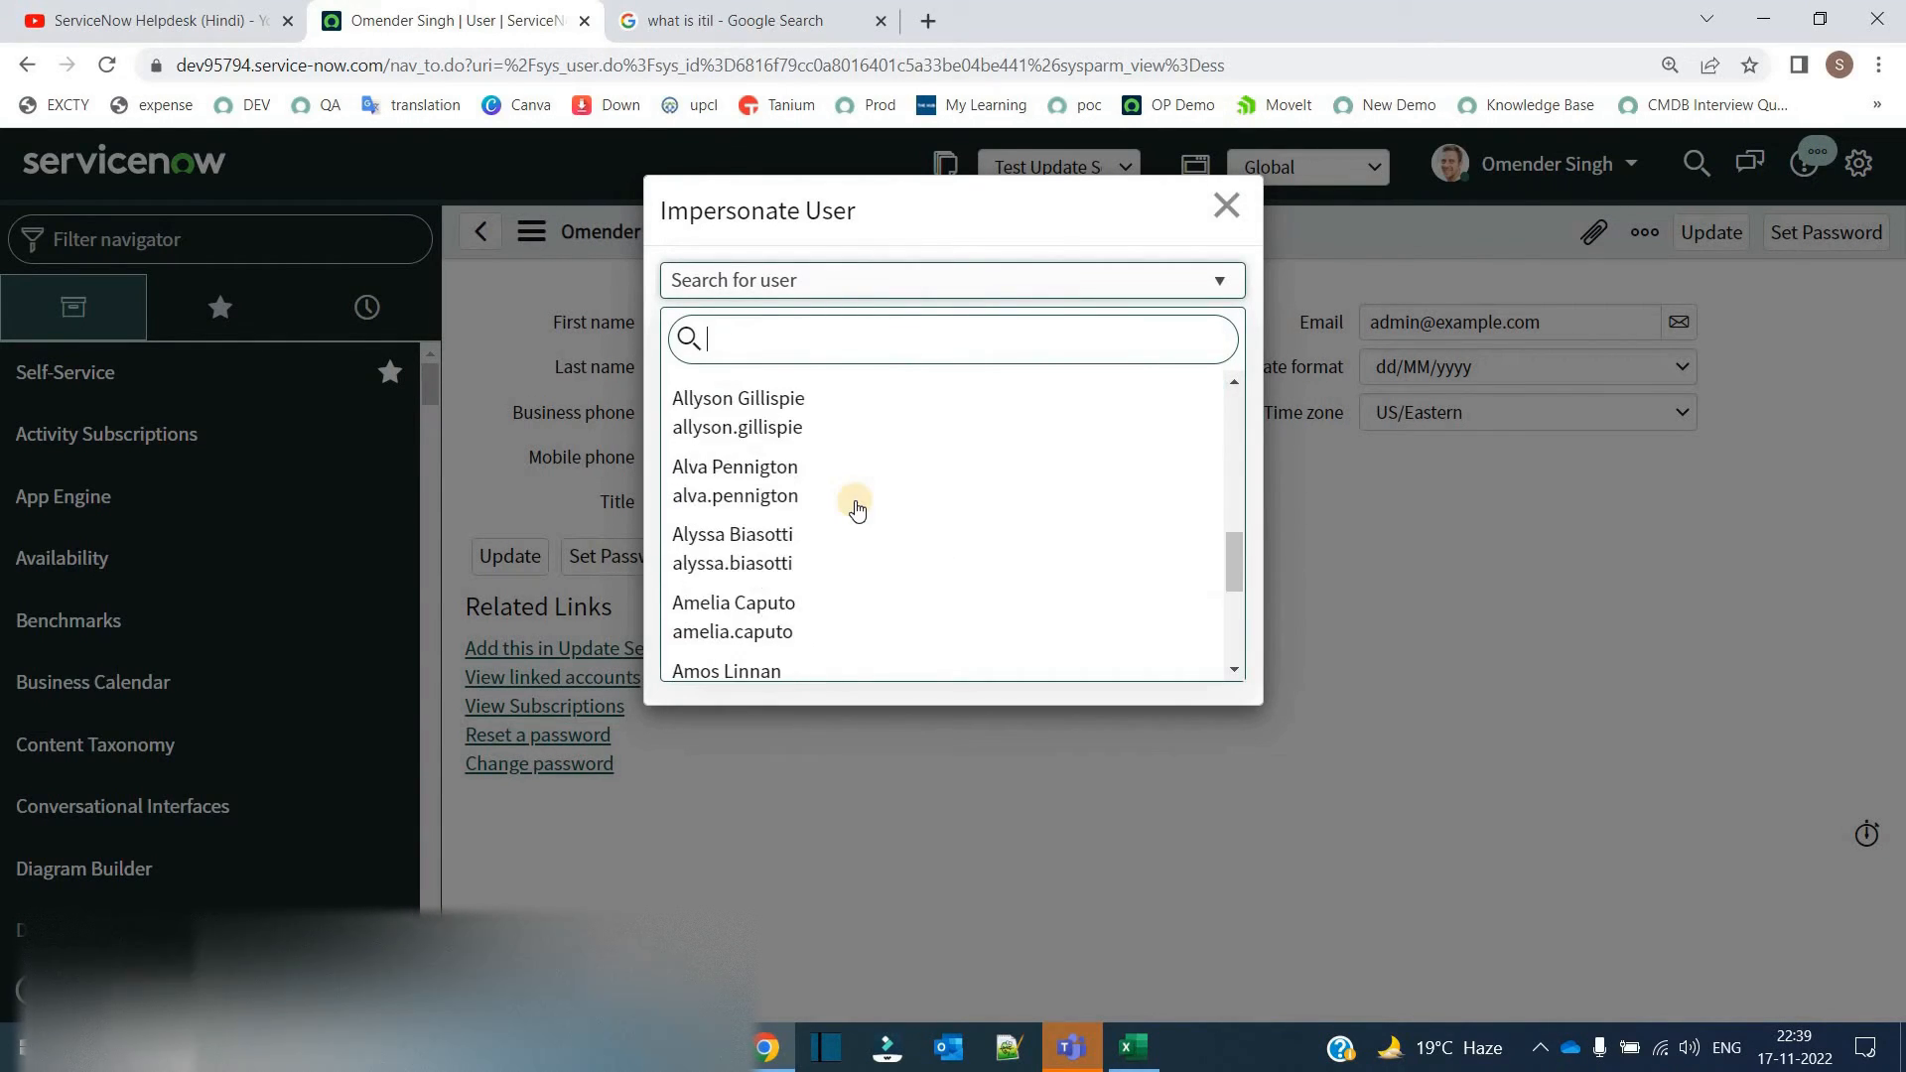
scroll(857, 510, "up", 4)
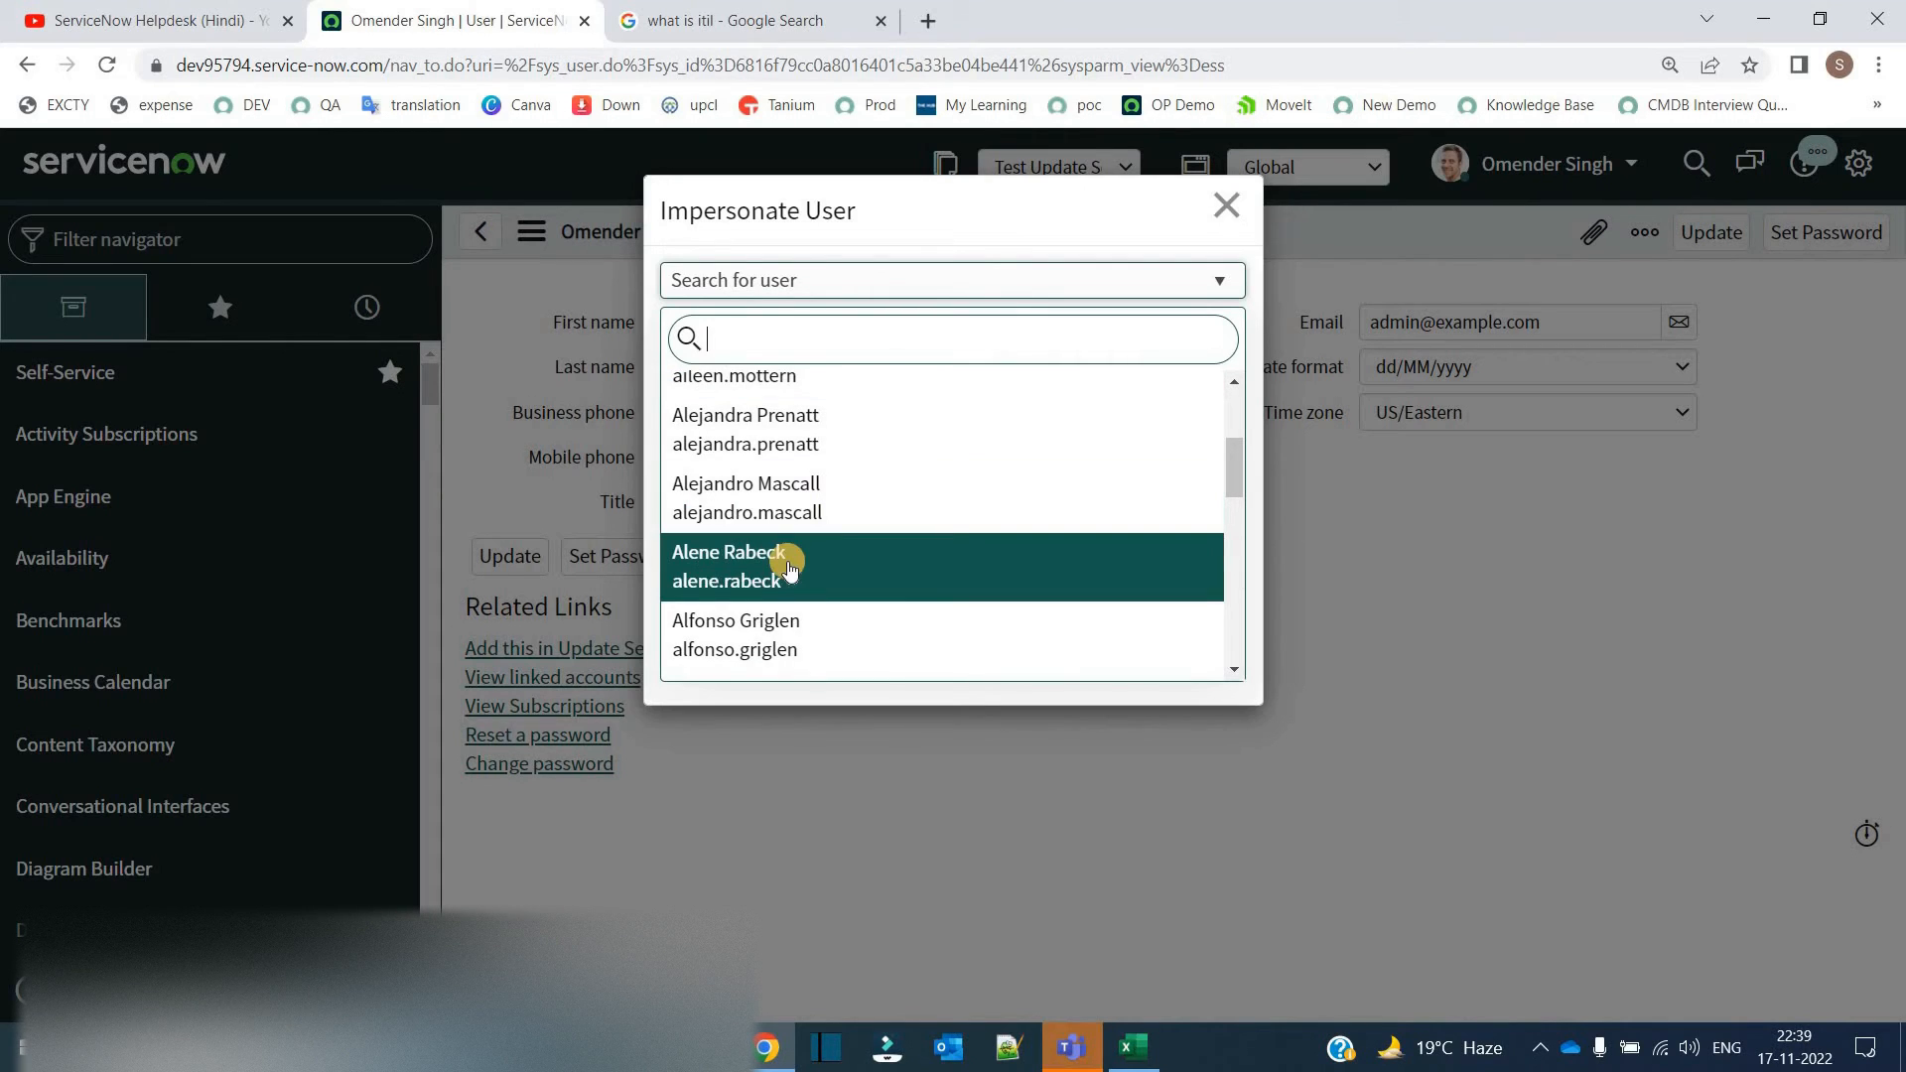
left_click(793, 641)
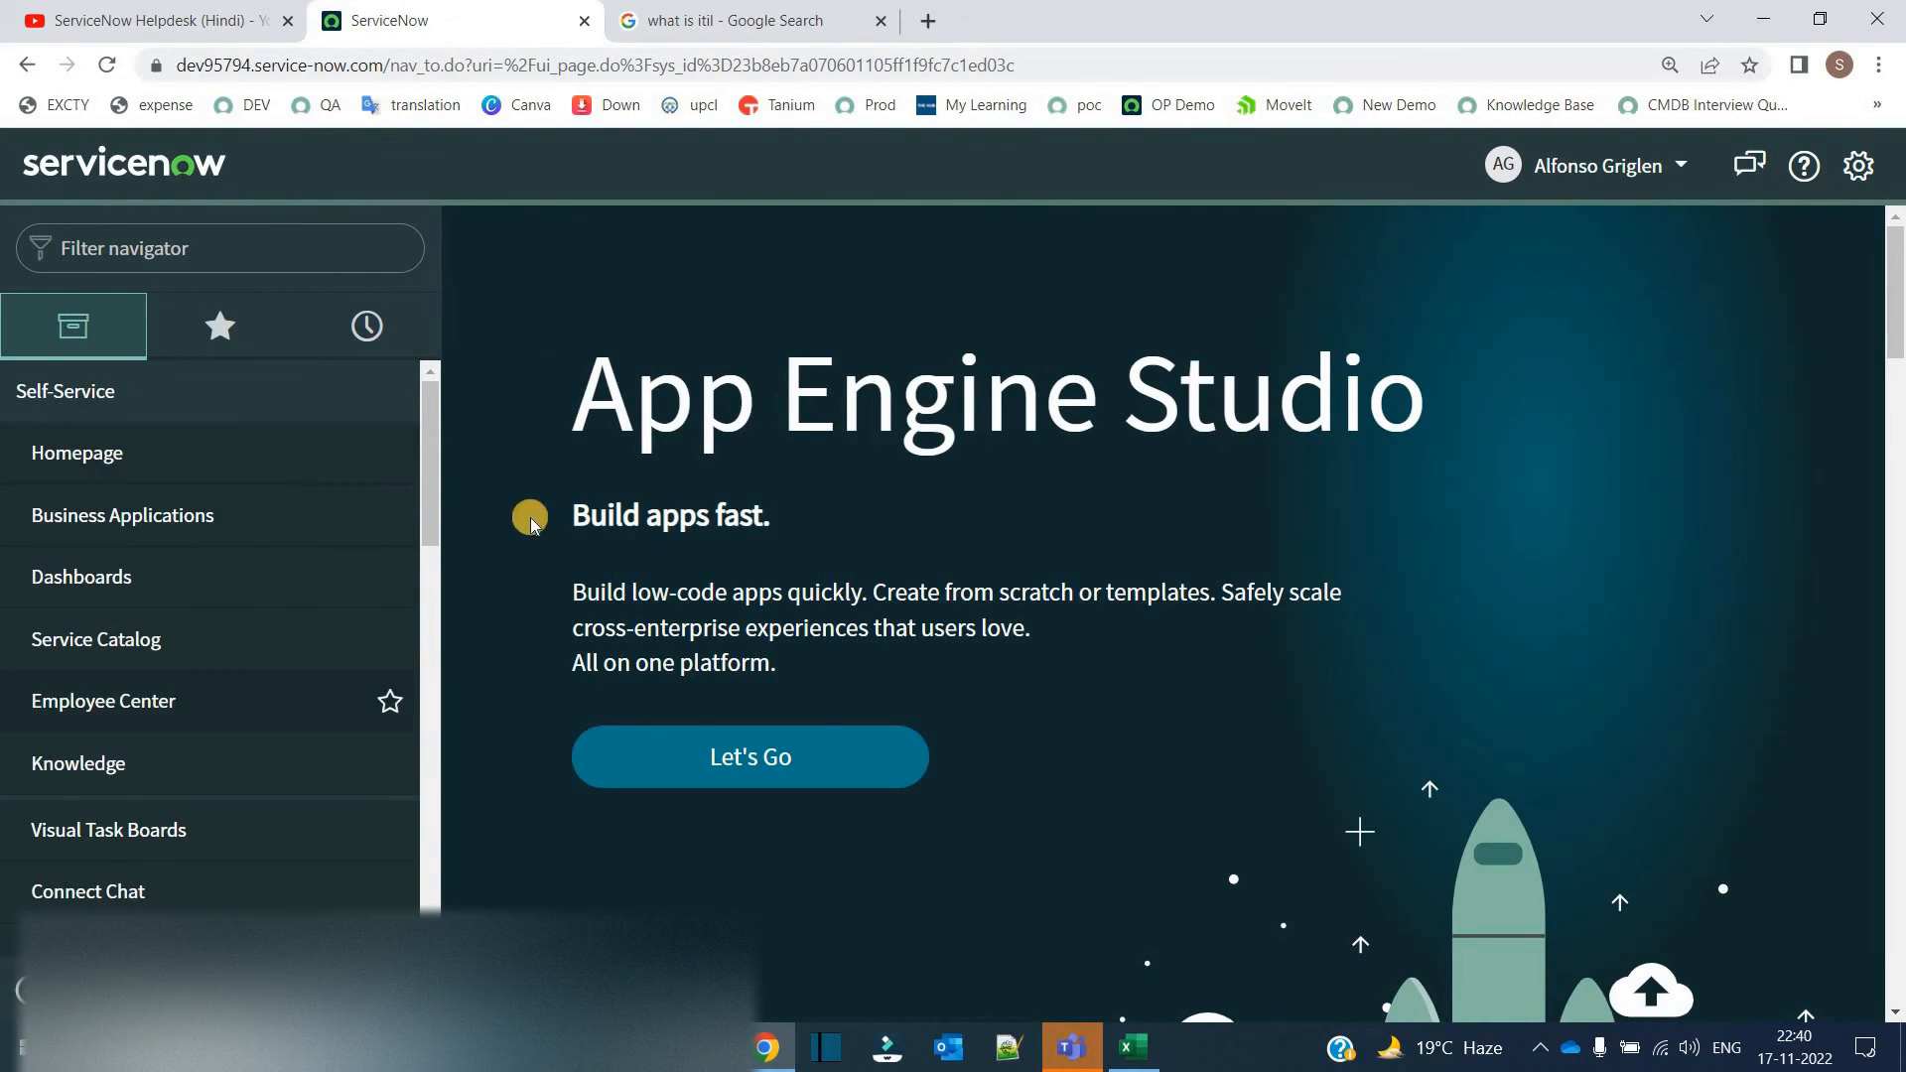
Review the Self-Service modules available to the impersonated user and end the impersonation.
scroll(311, 685, "down", 1)
scroll(311, 685, "down", 5)
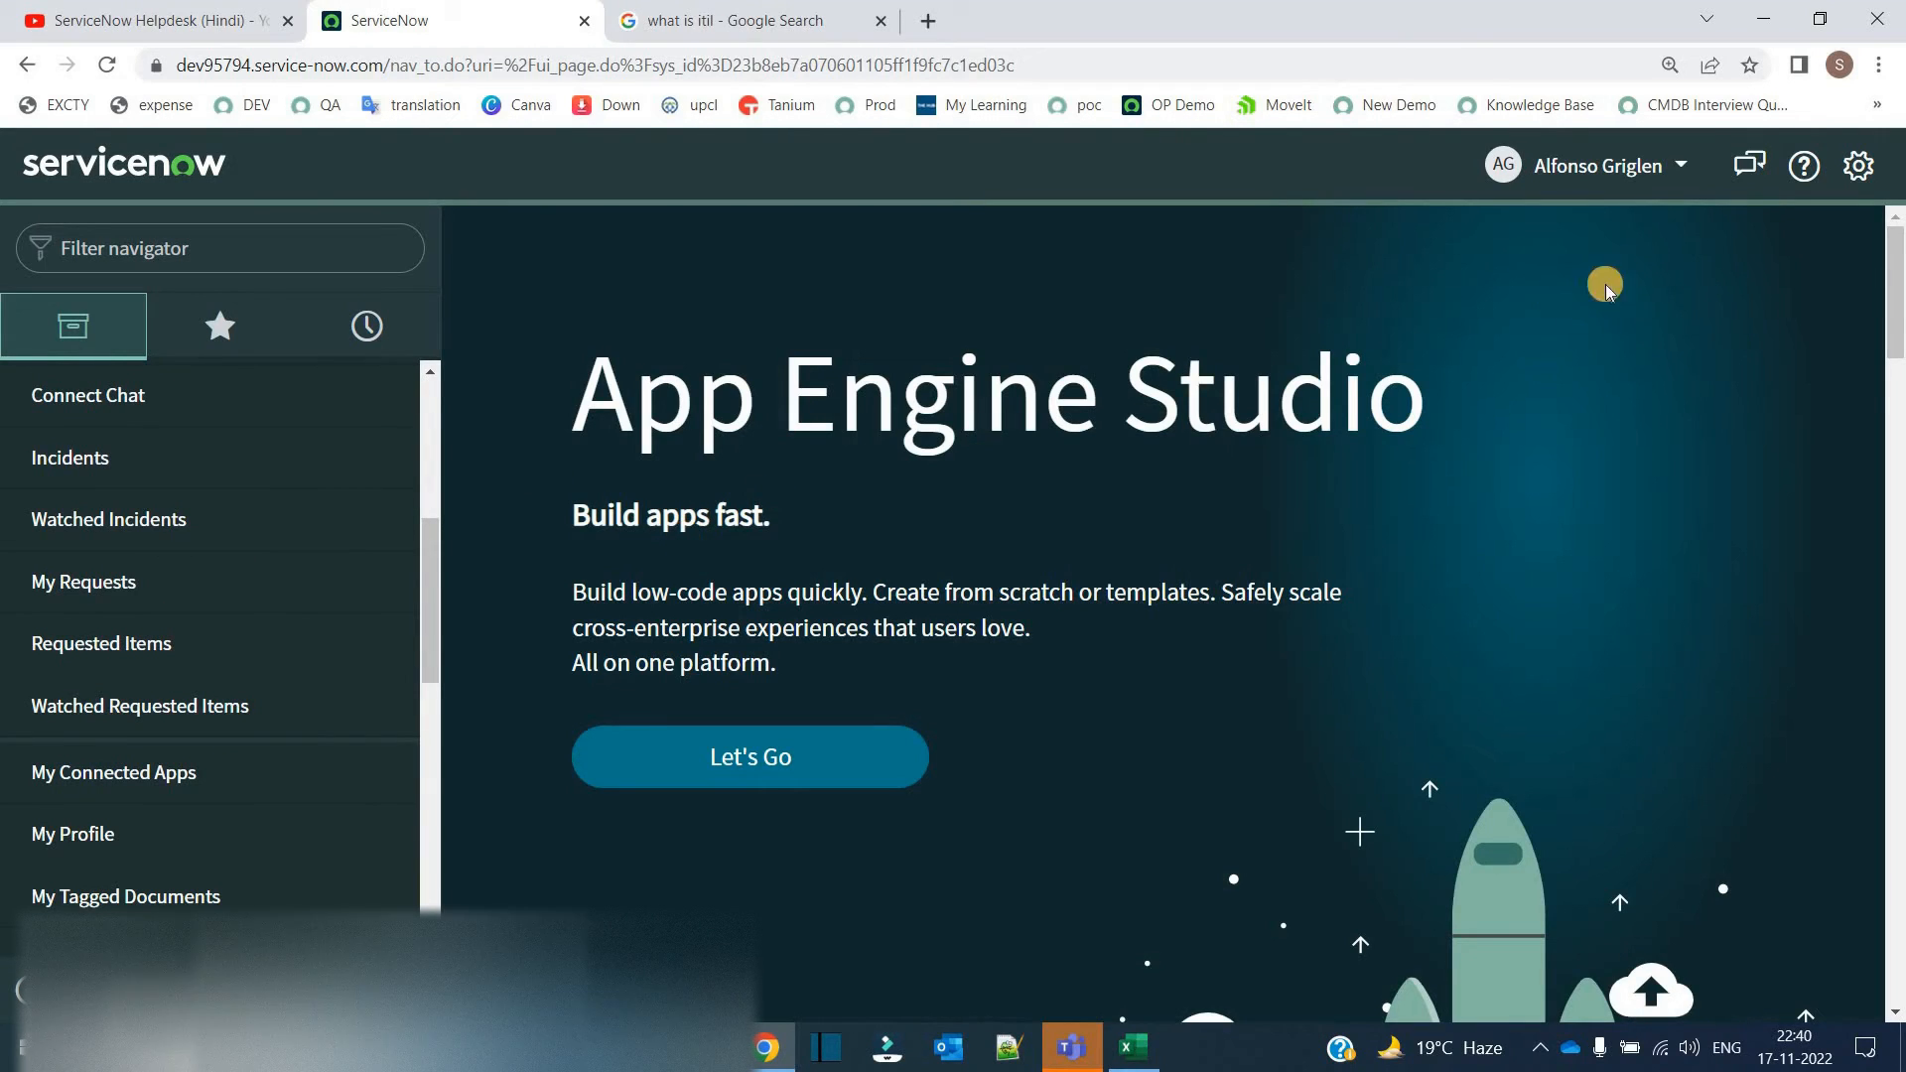
left_click(1678, 167)
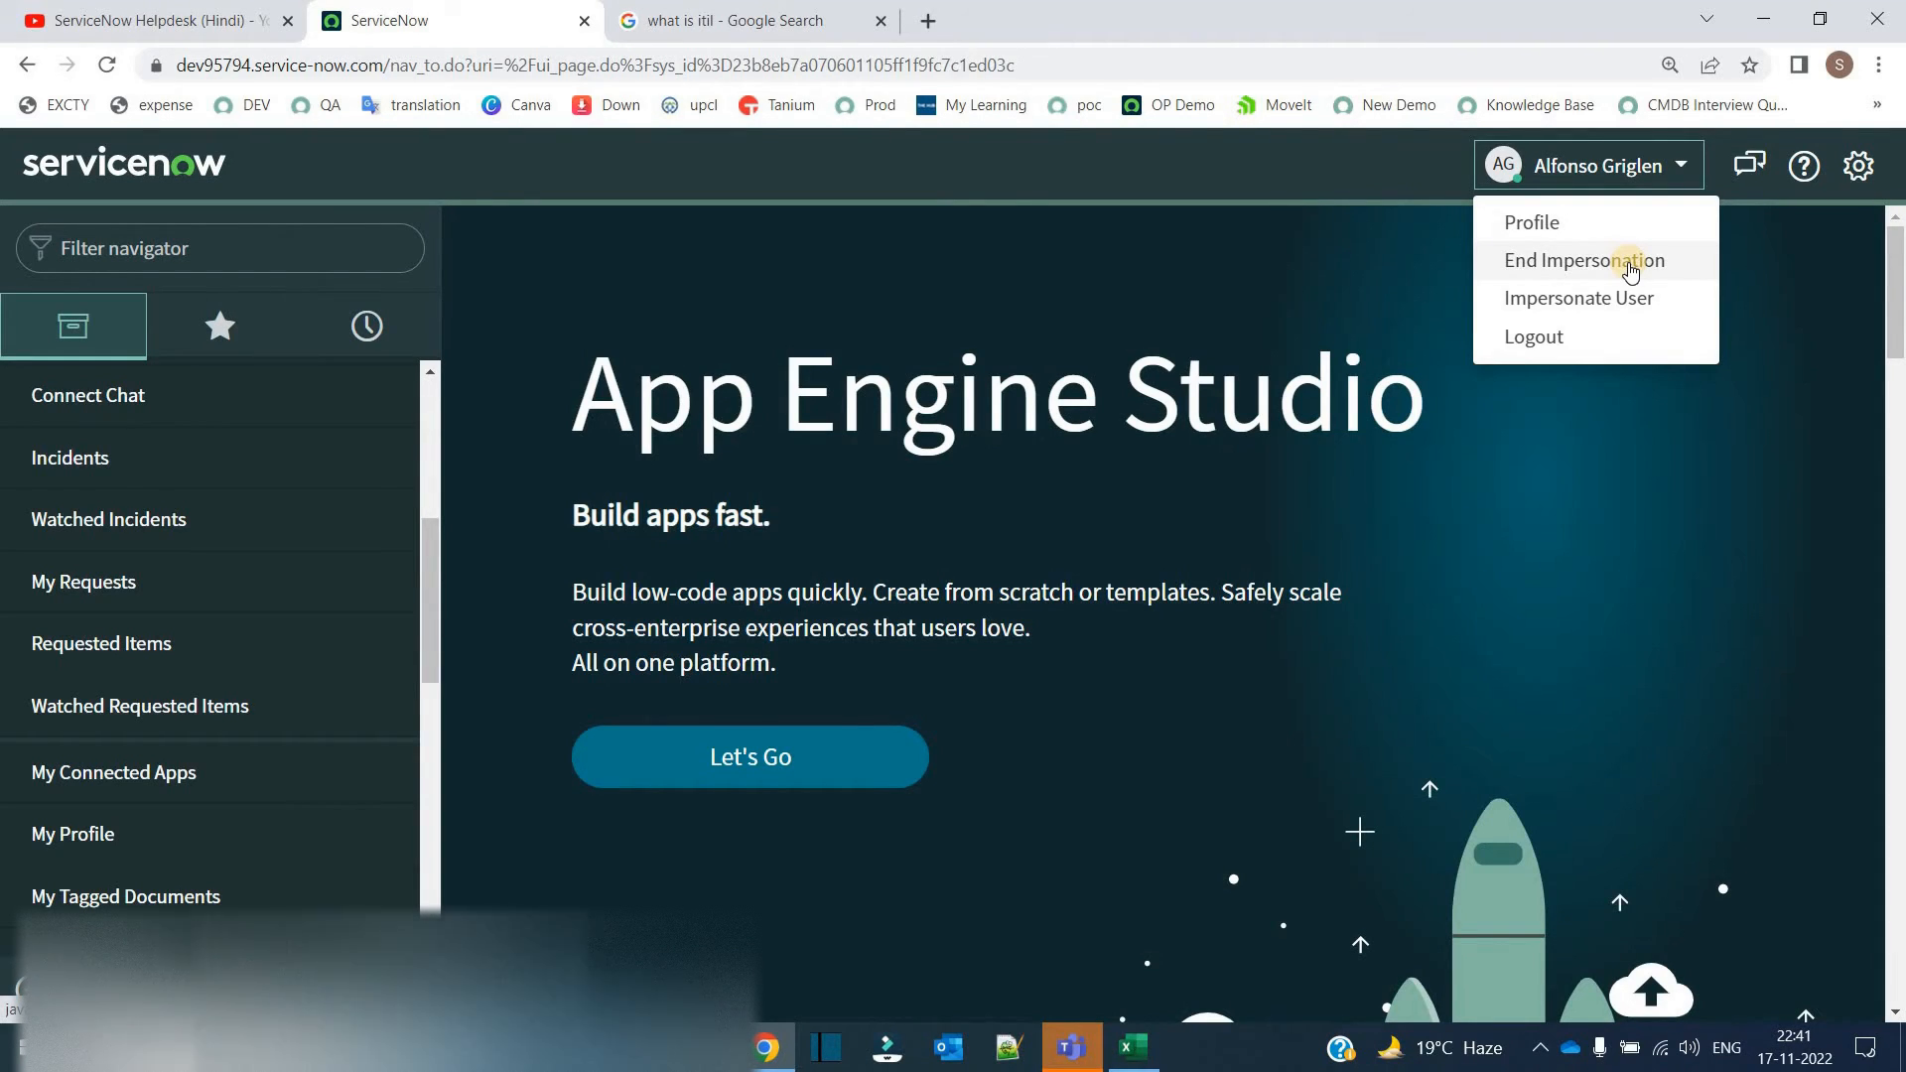
left_click(1629, 263)
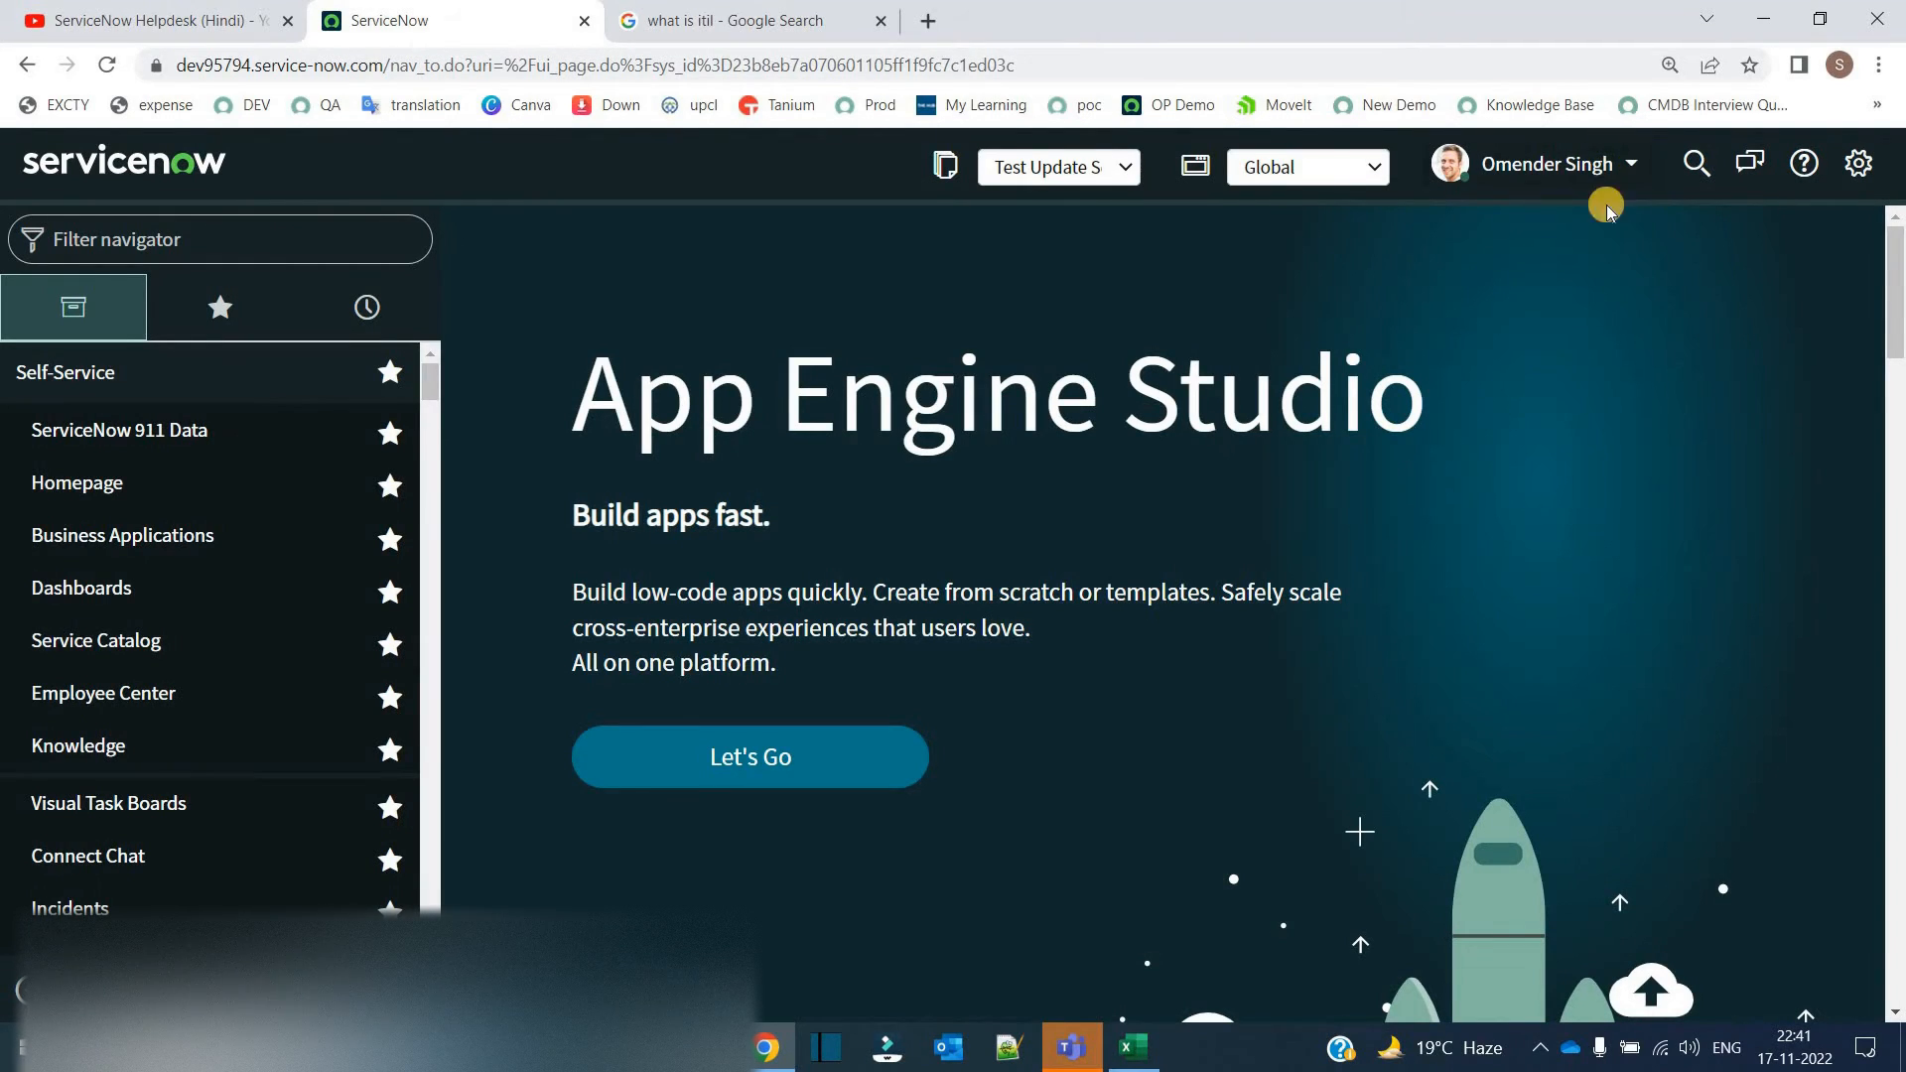
Review the user menu options and the global search field, collapsing the Self-Service modules in the navigator.
left_click(1606, 181)
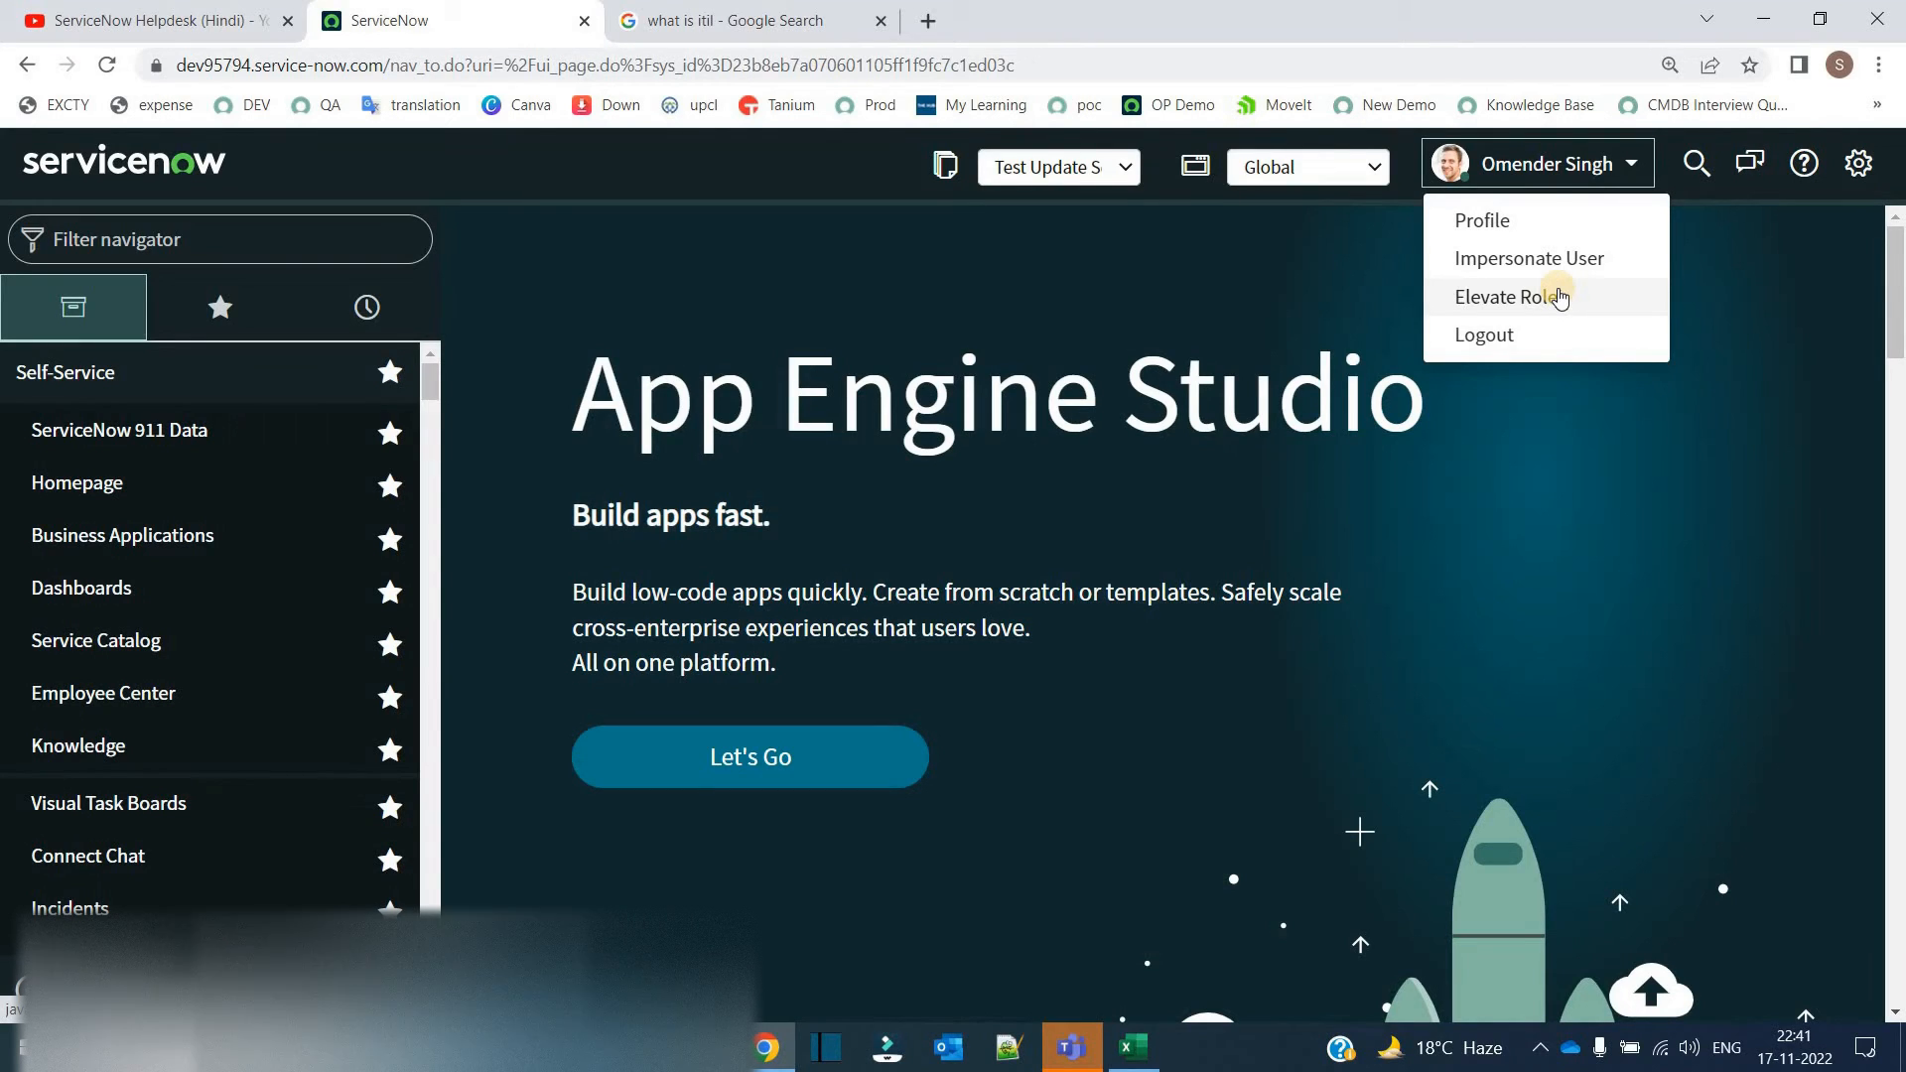
left_click(1688, 199)
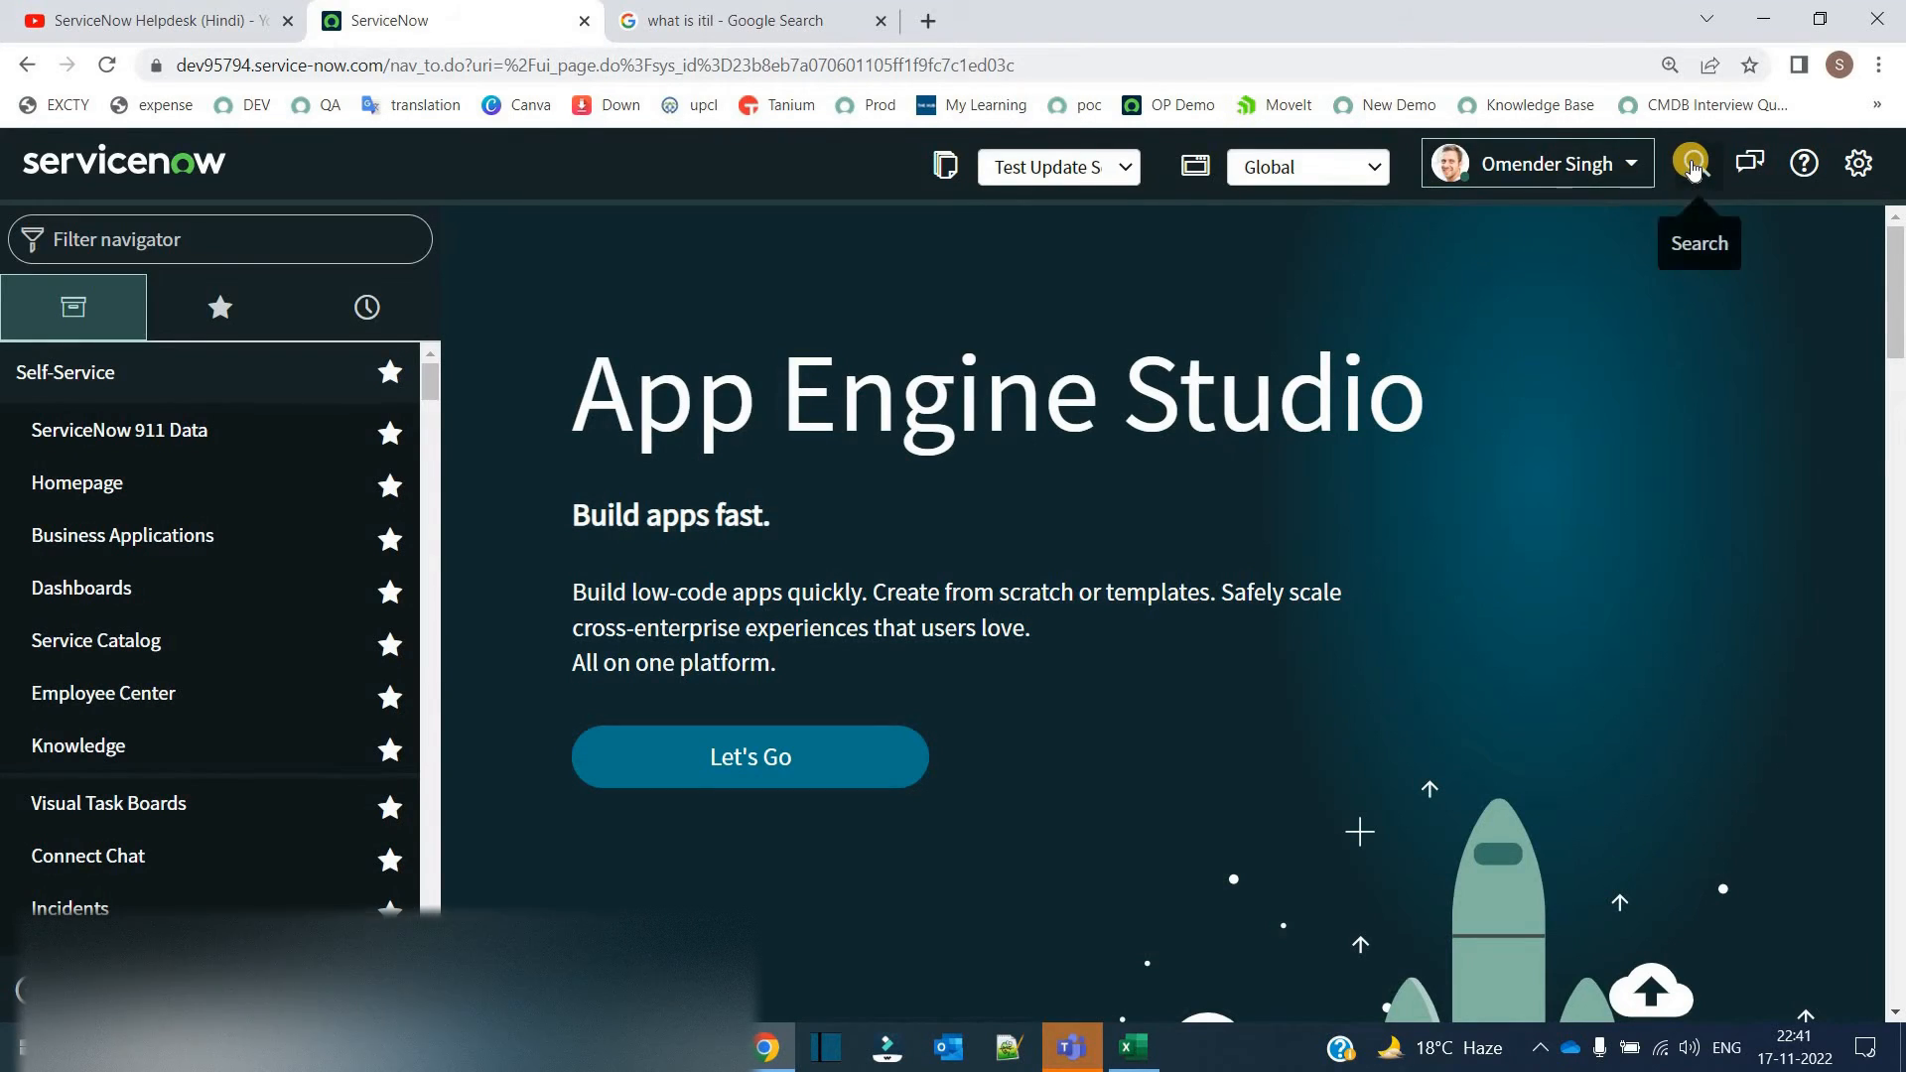
left_click(1693, 165)
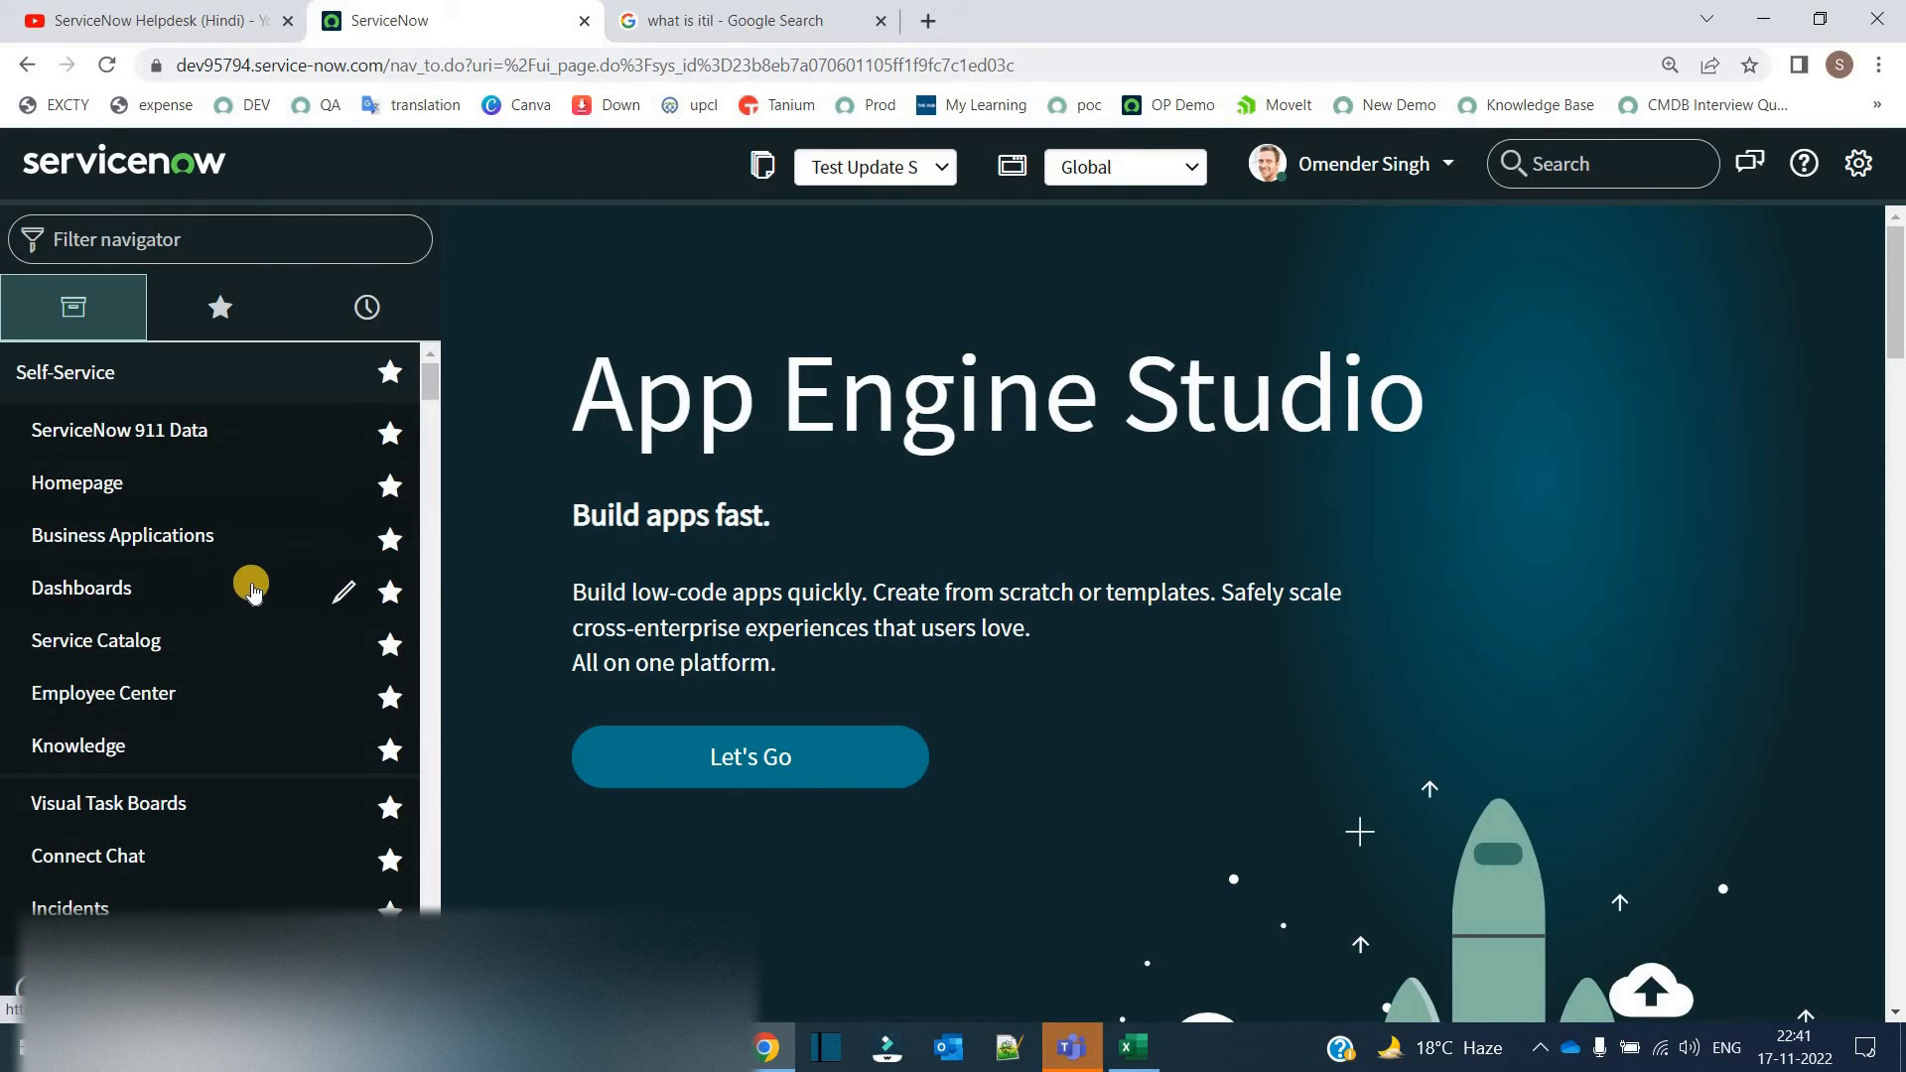
left_click(94, 371)
left_click(1536, 164)
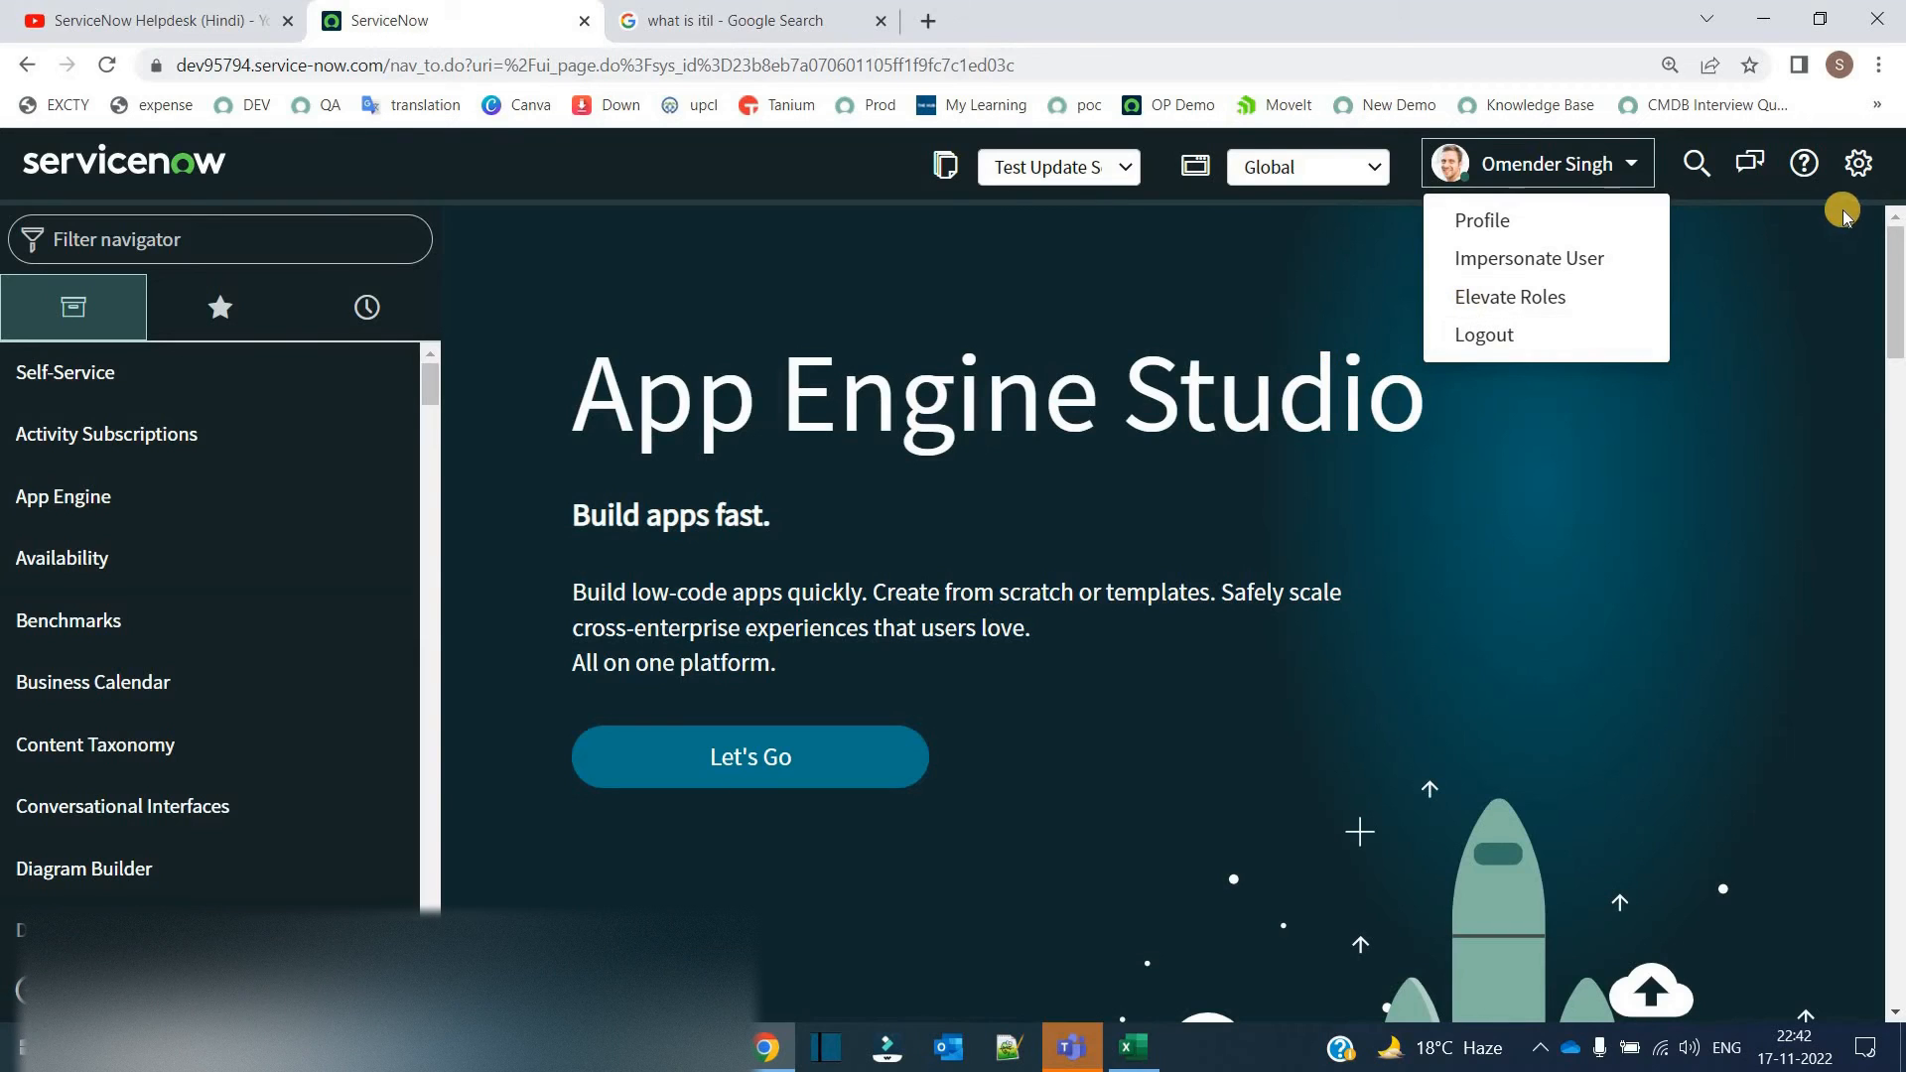
Show the conversations sidebar and start a new conversation with a user found by name as the recipient.
left_click(1748, 169)
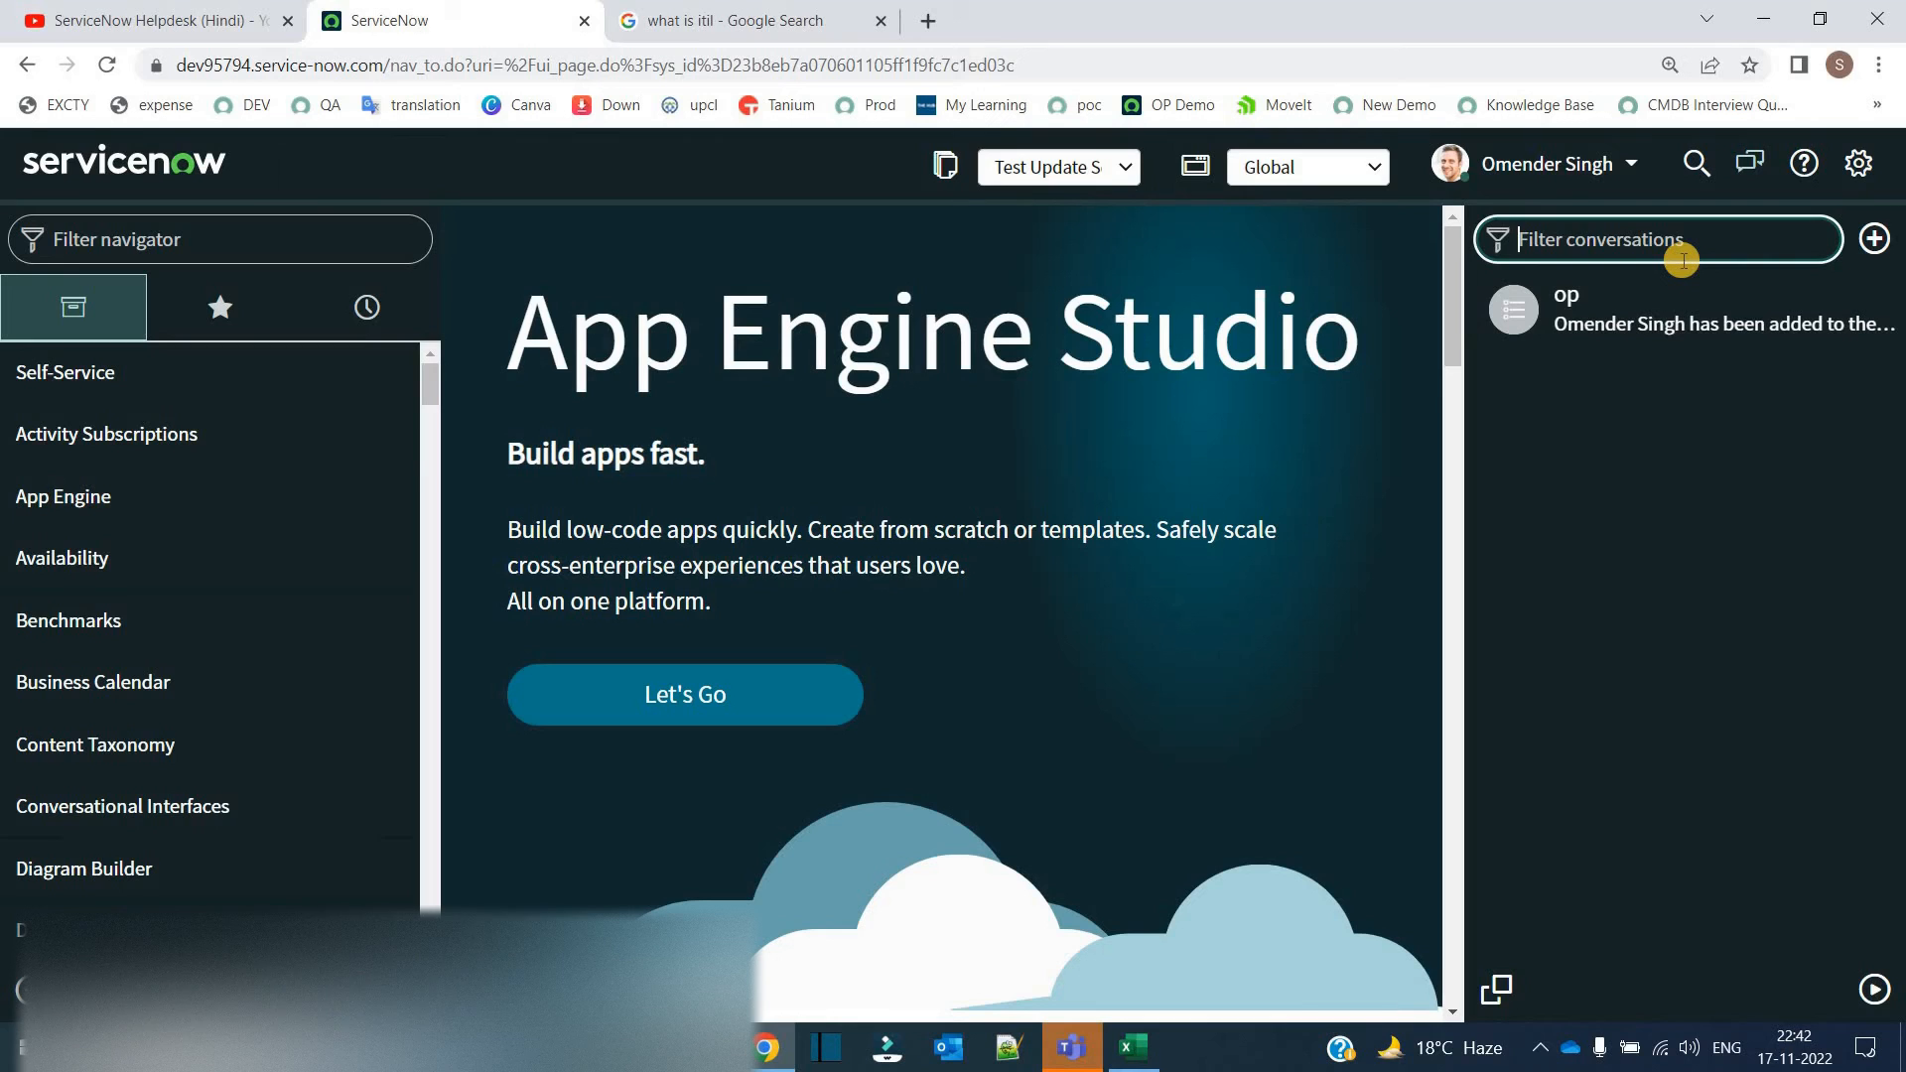
left_click(1875, 239)
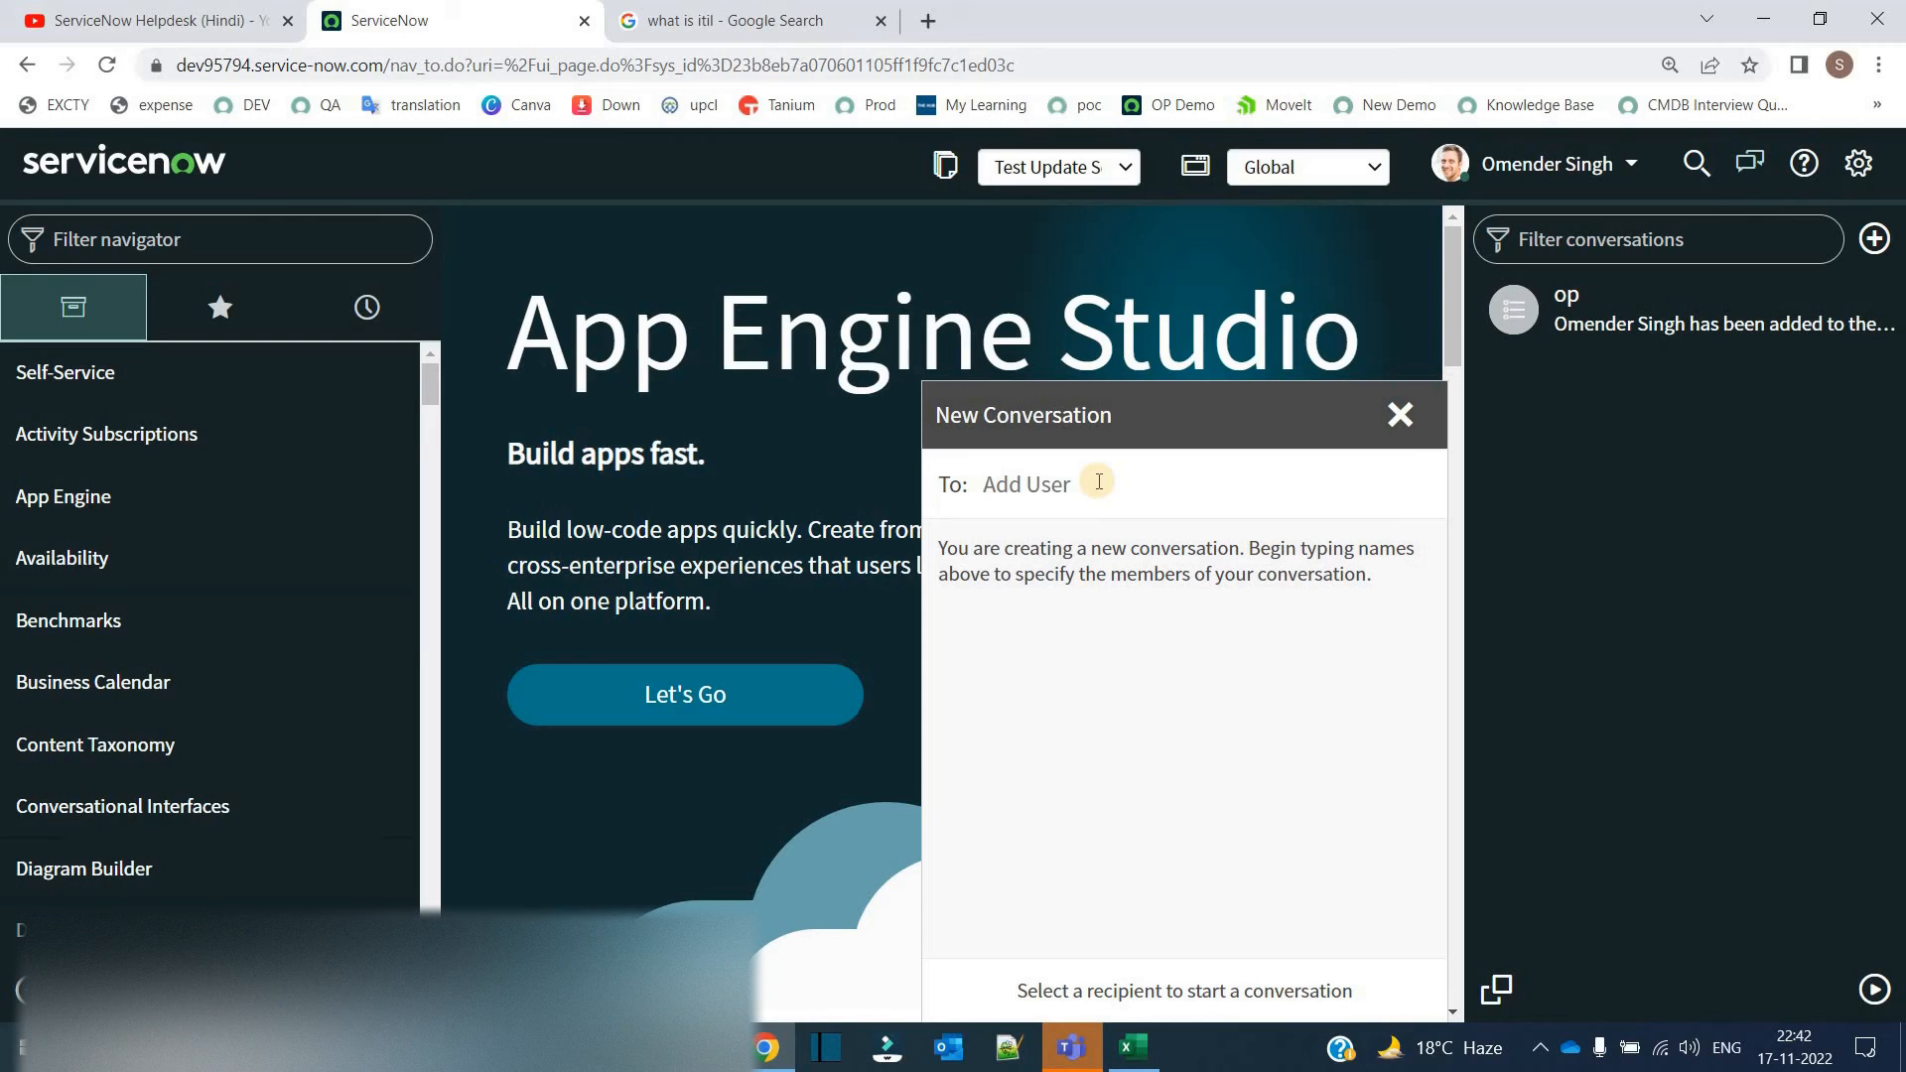
type("abel Tuter")
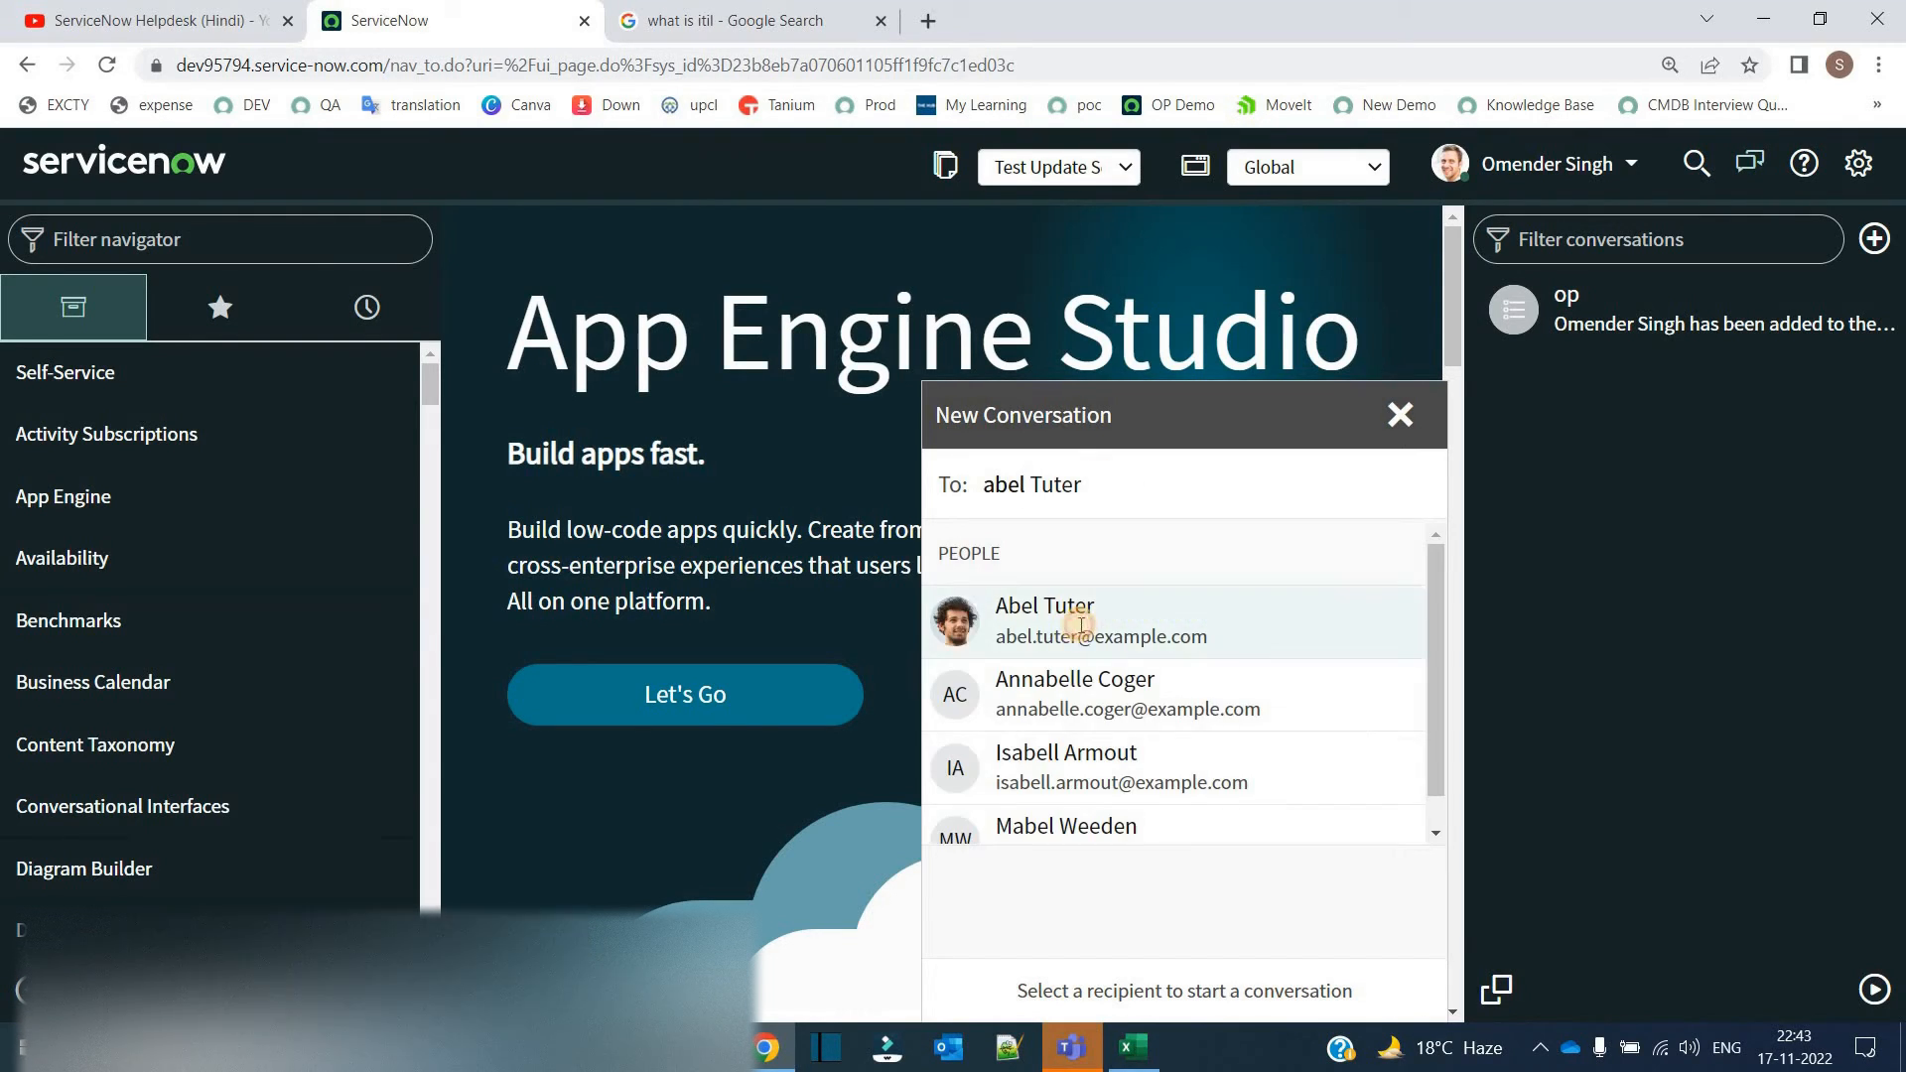
left_click(1070, 624)
Send the recipient a "hello" message with their first name and show the conversation's message history.
left_click(1086, 968)
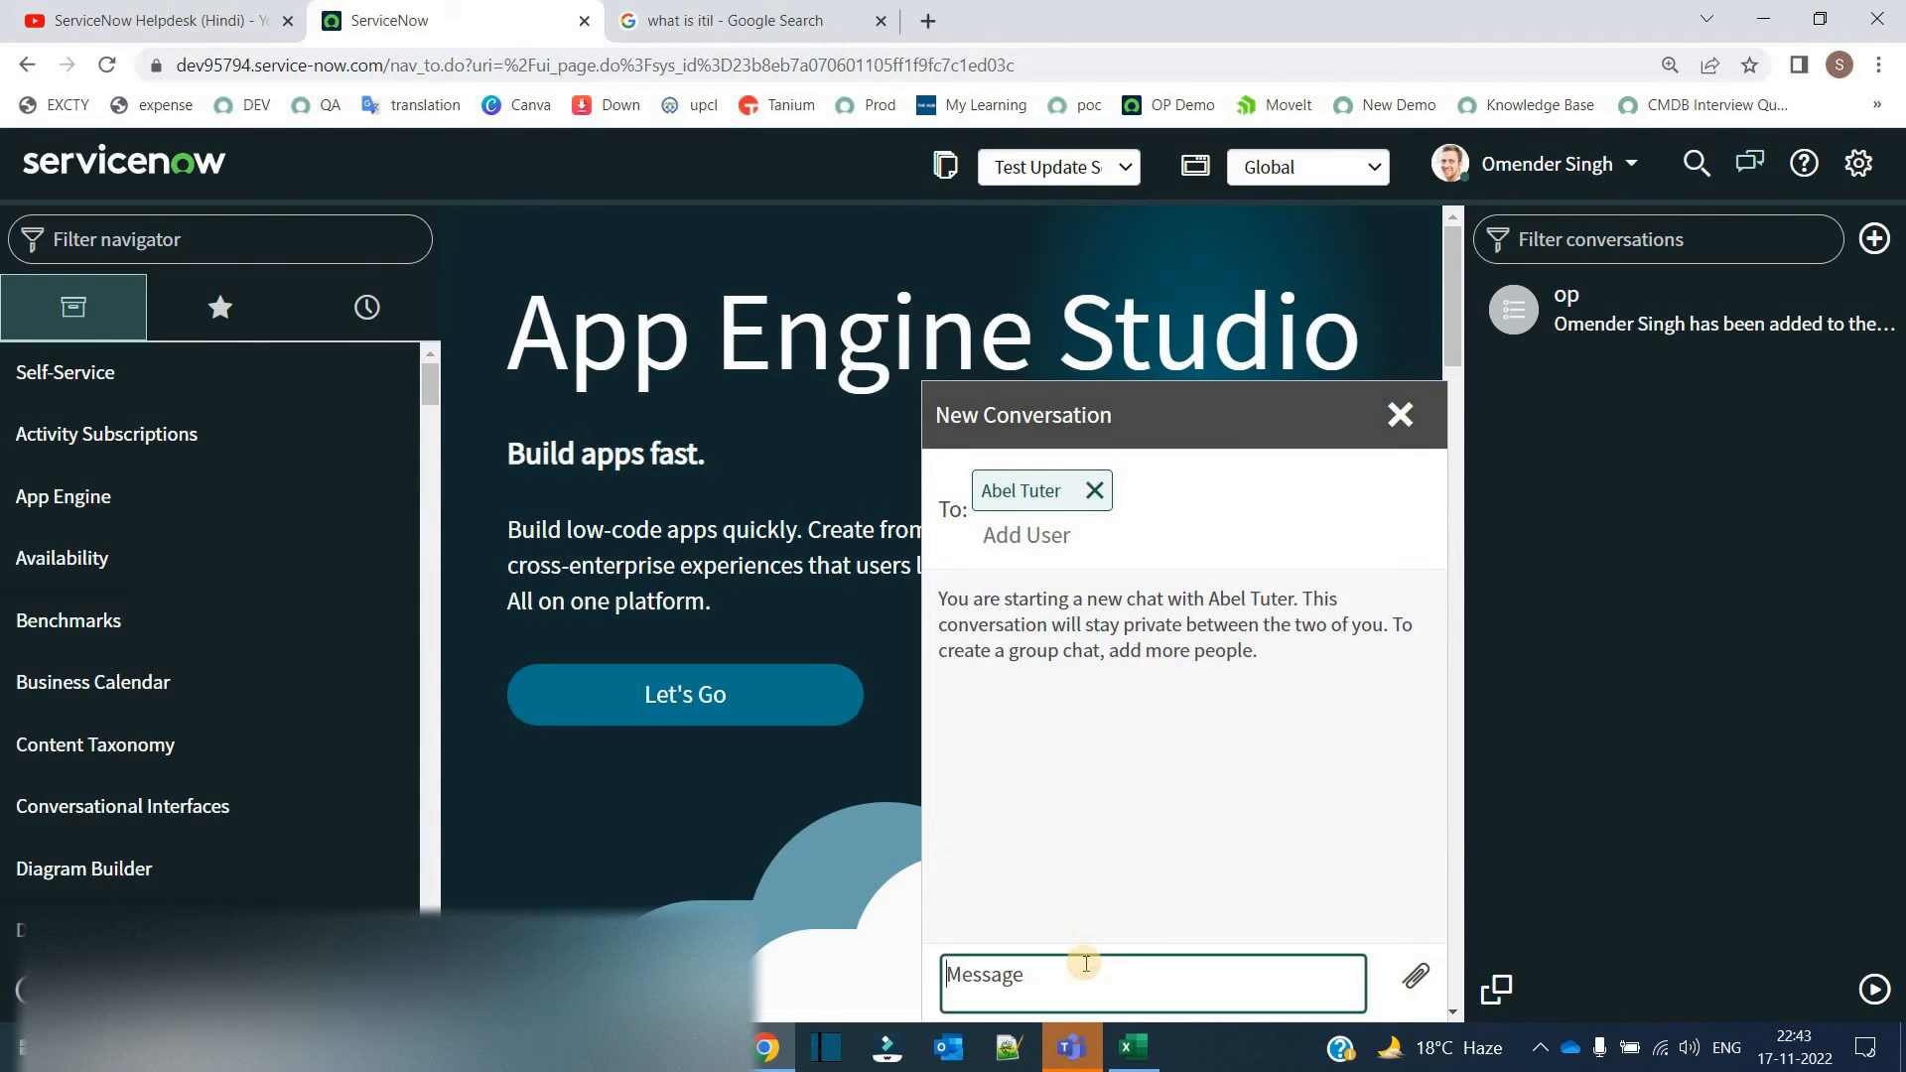
type("hello a")
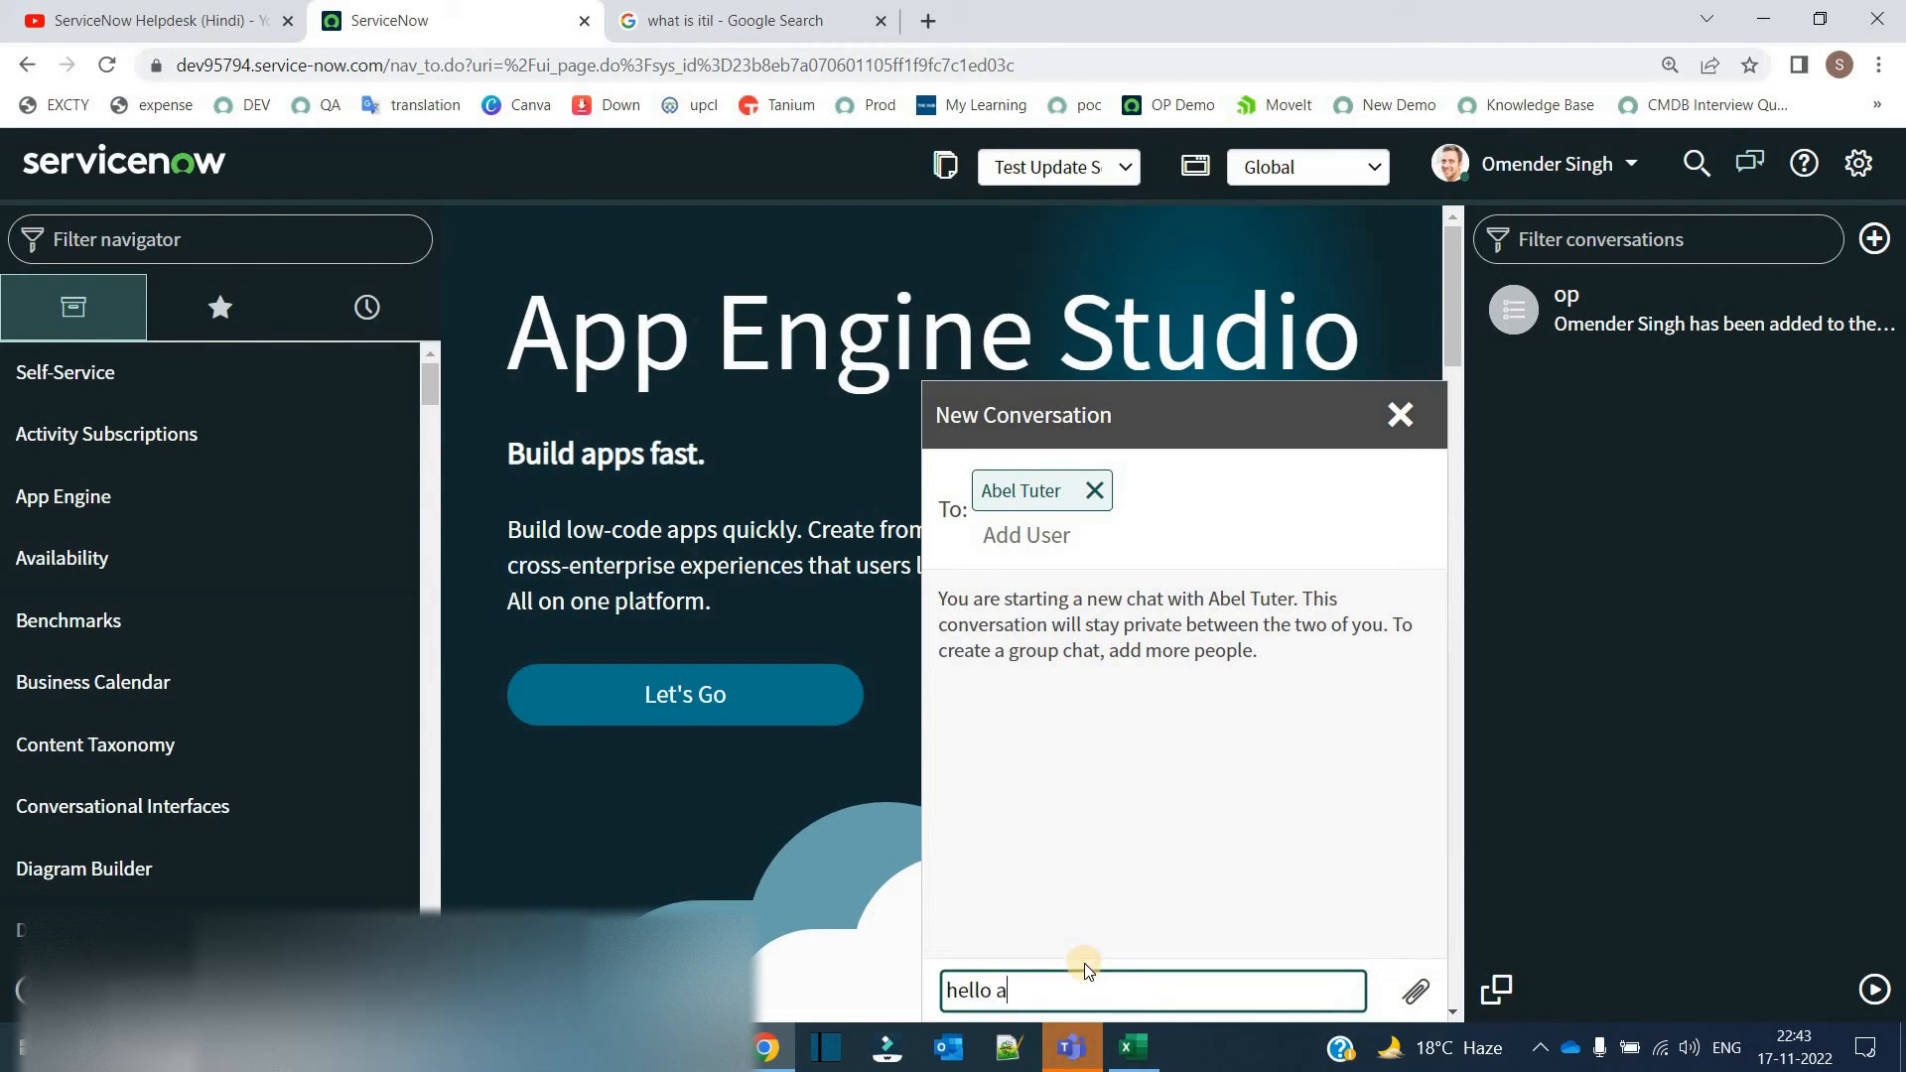
type("bel")
key("Return")
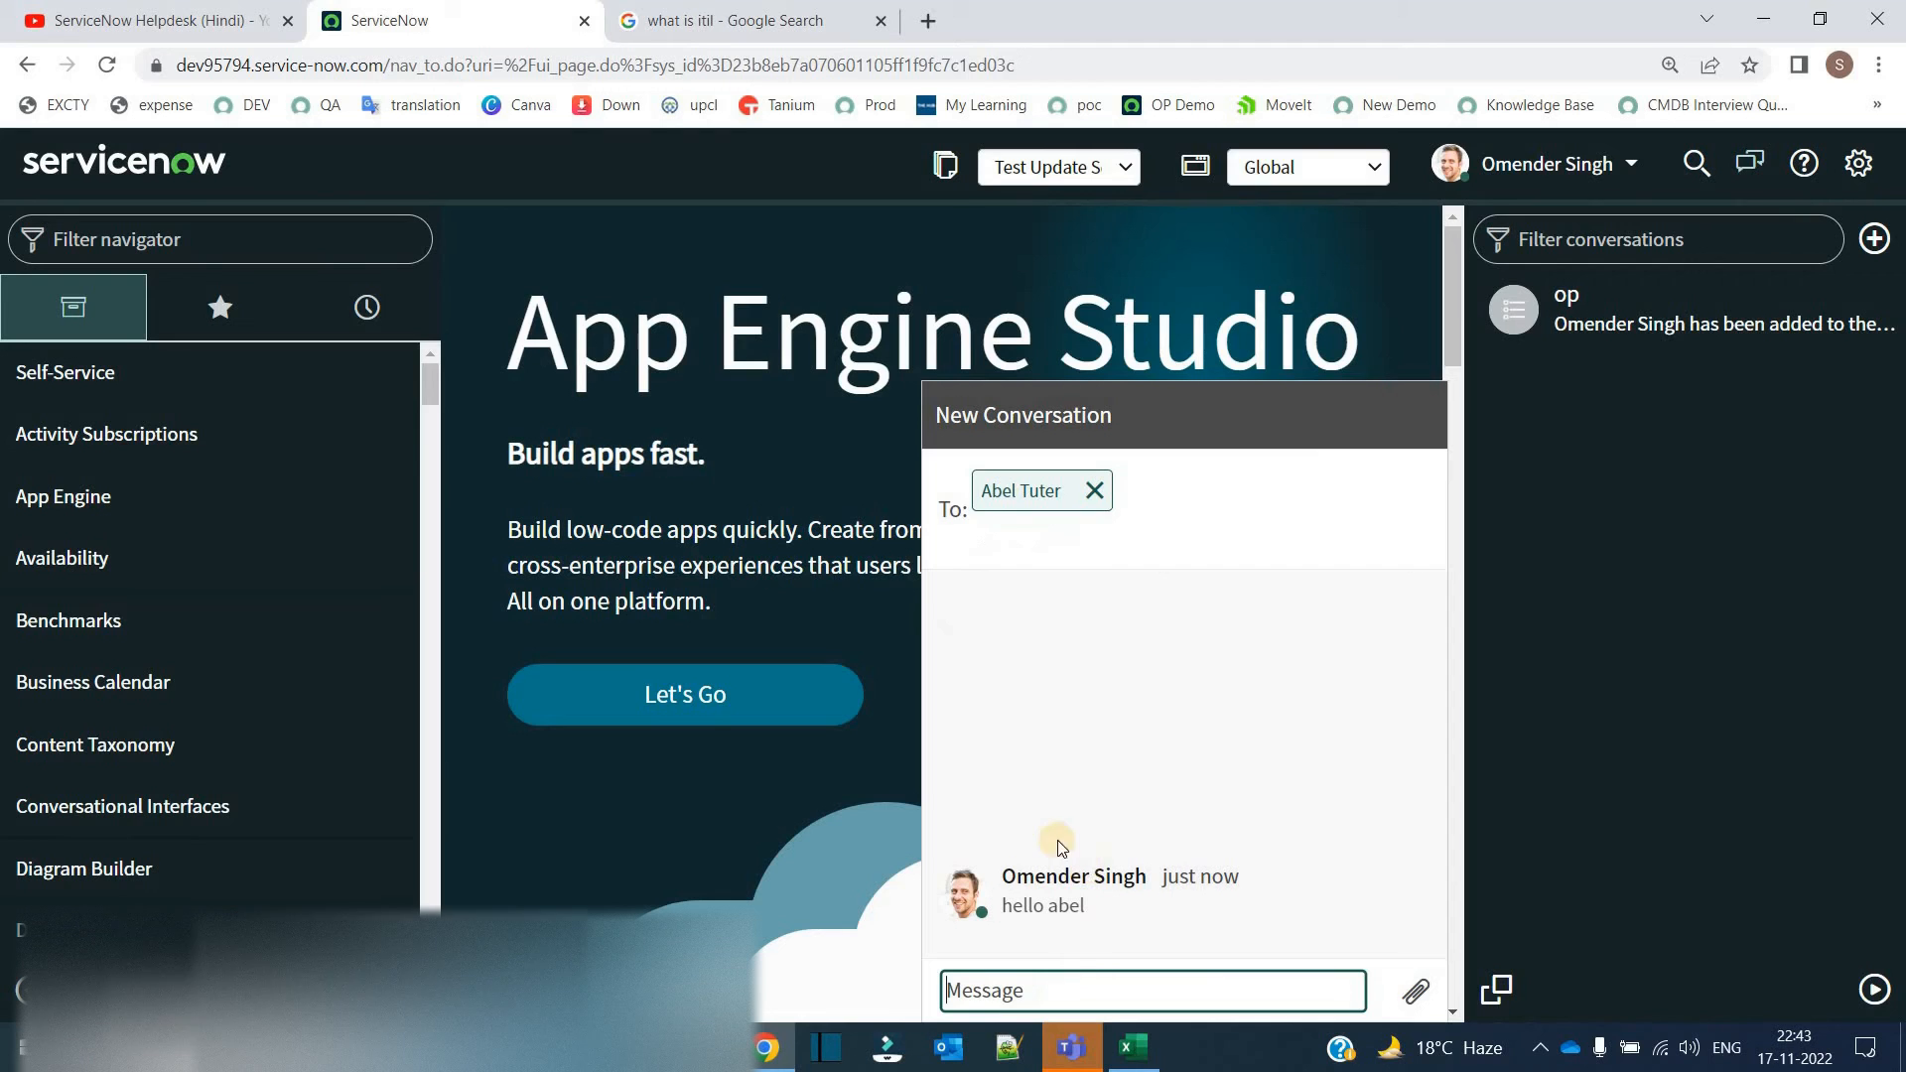
left_click(1641, 303)
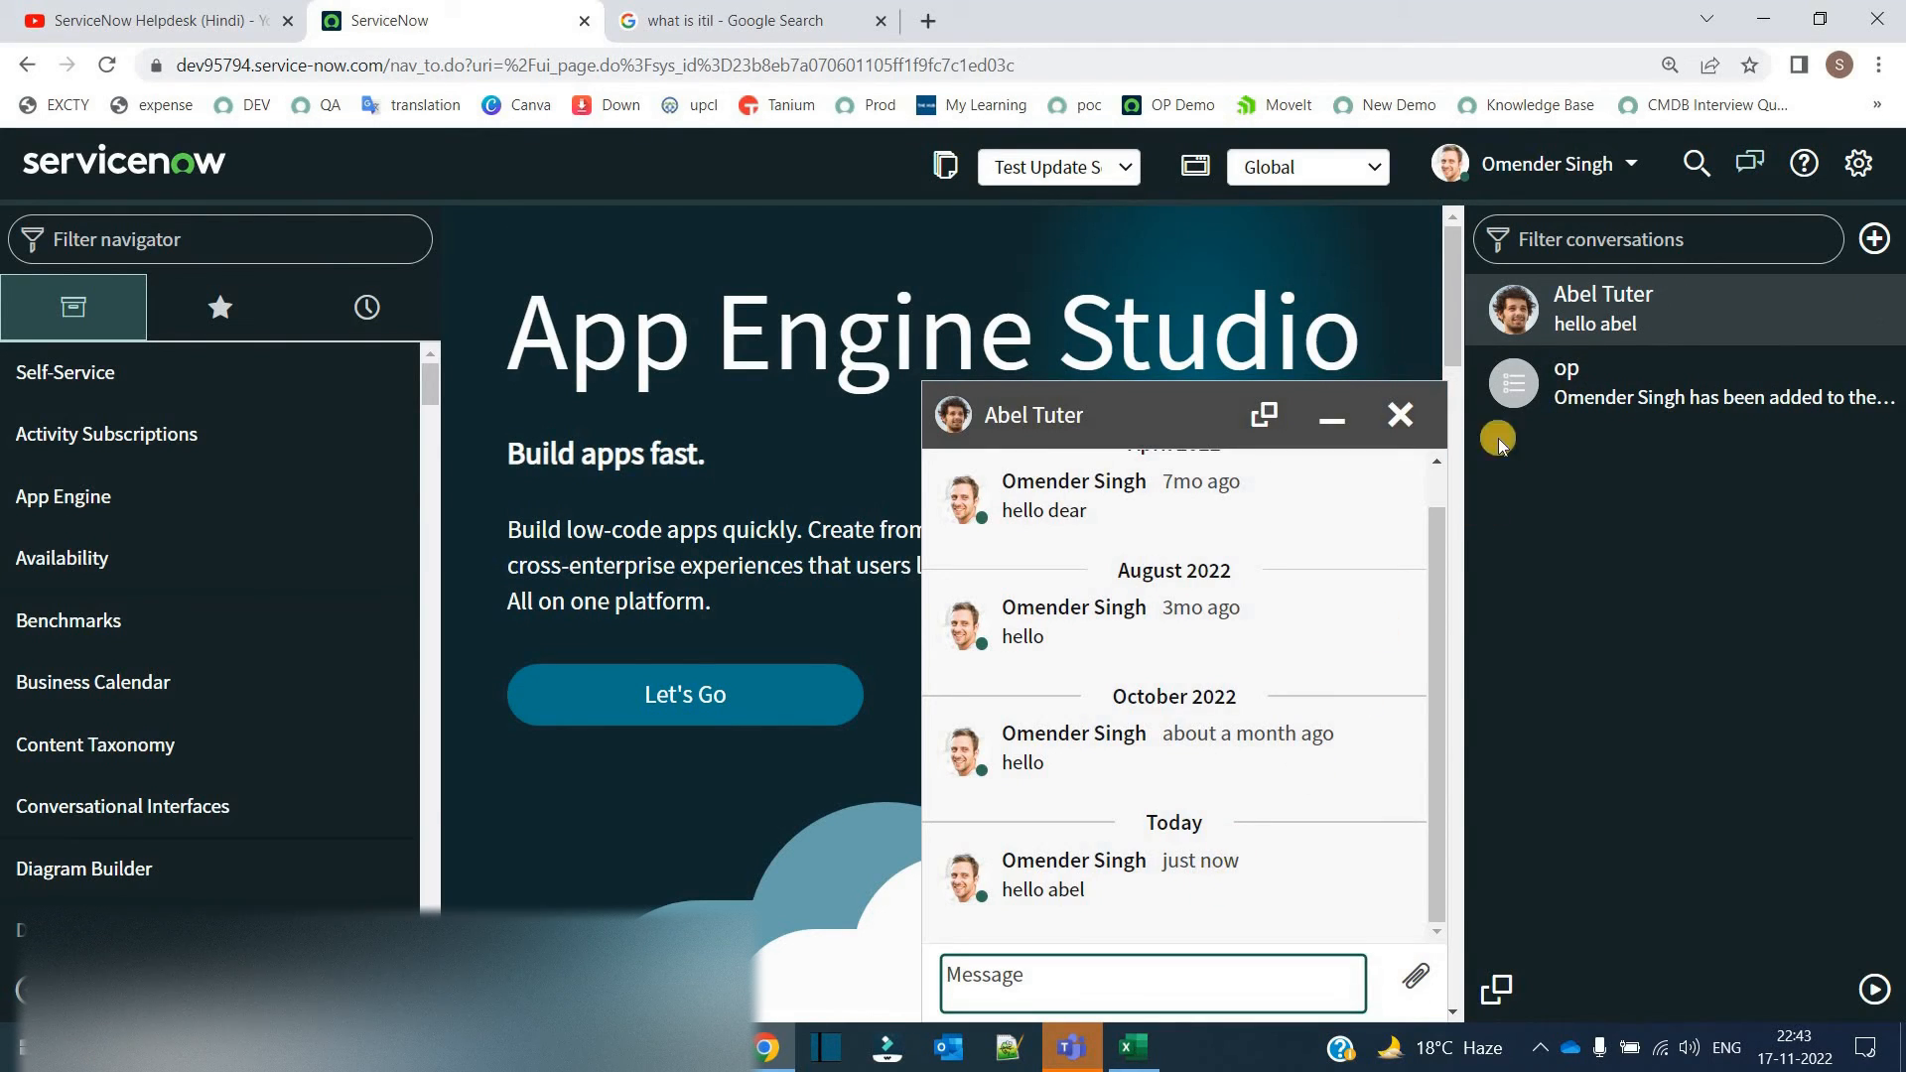
Close the chat window and conversations sidebar, and check the Help sidebar for the current page before hiding it.
left_click(1402, 414)
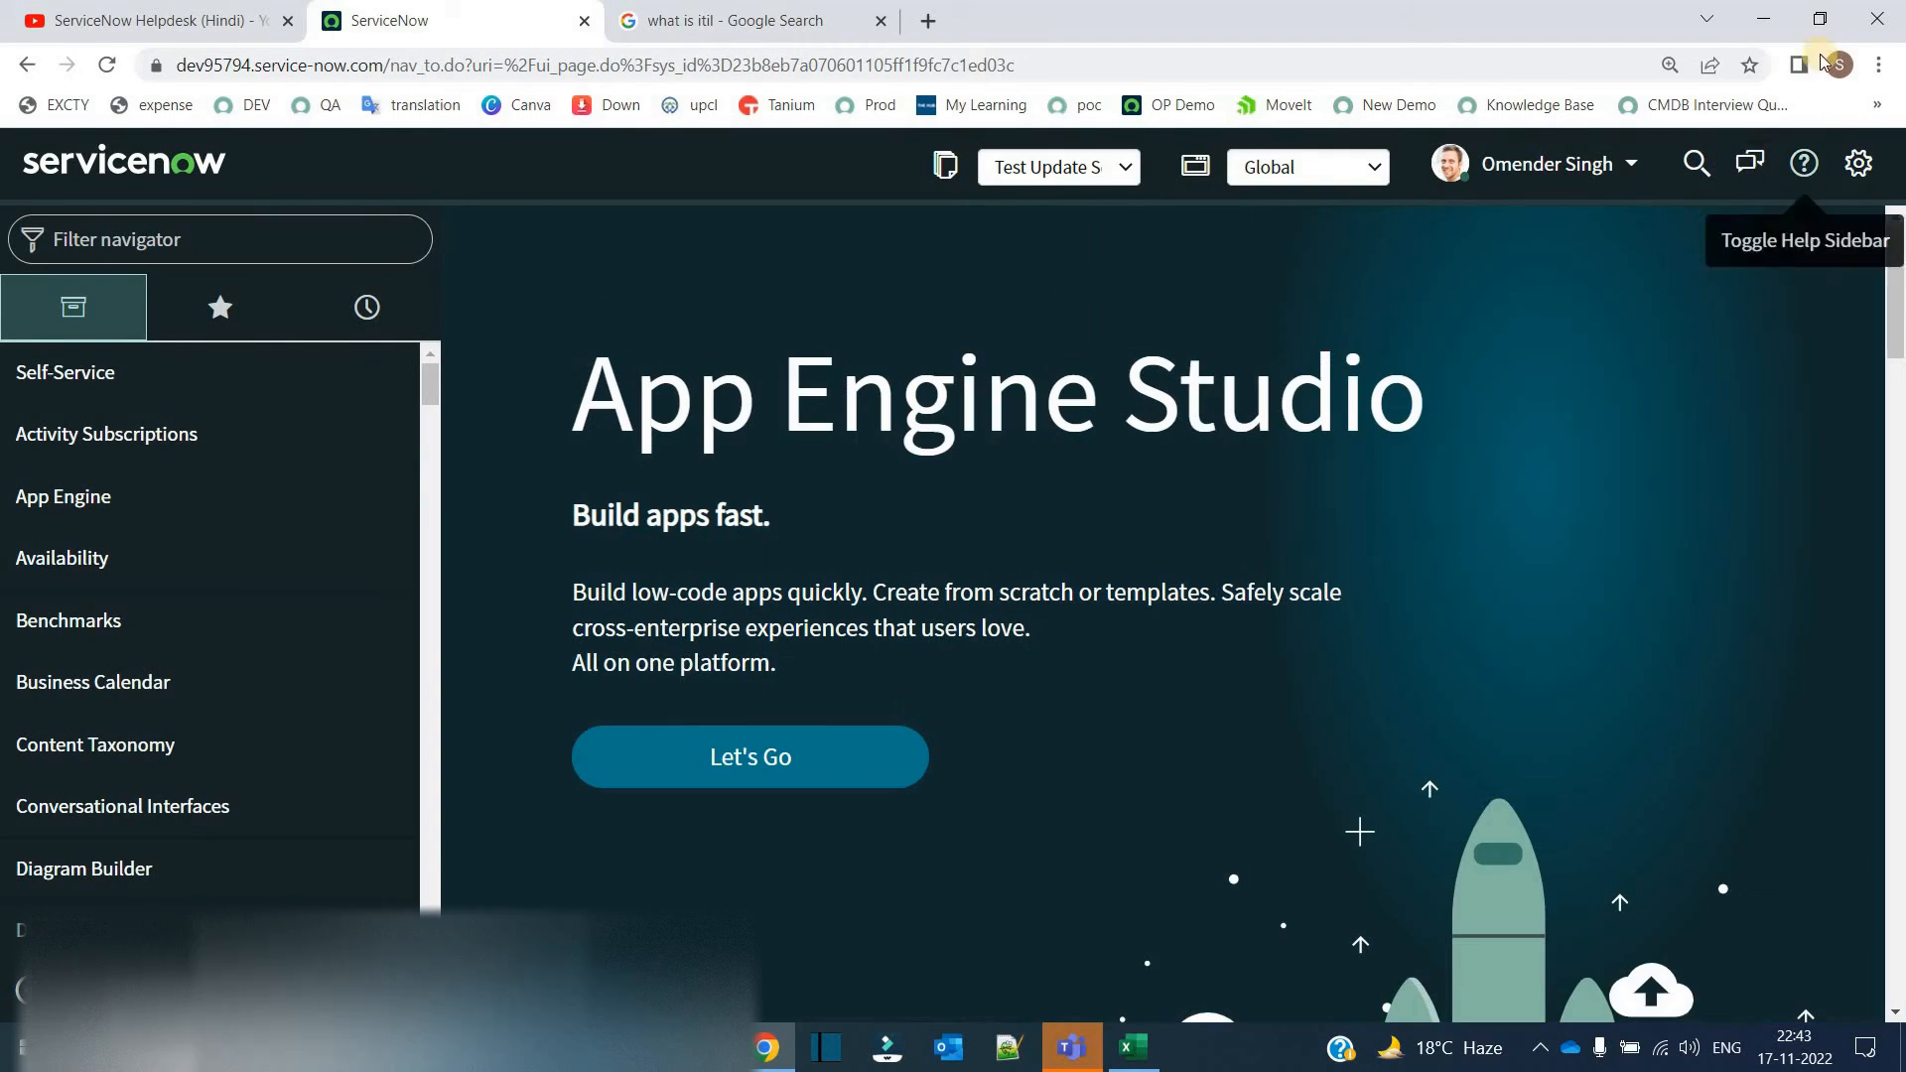
left_click(1740, 159)
left_click(1804, 161)
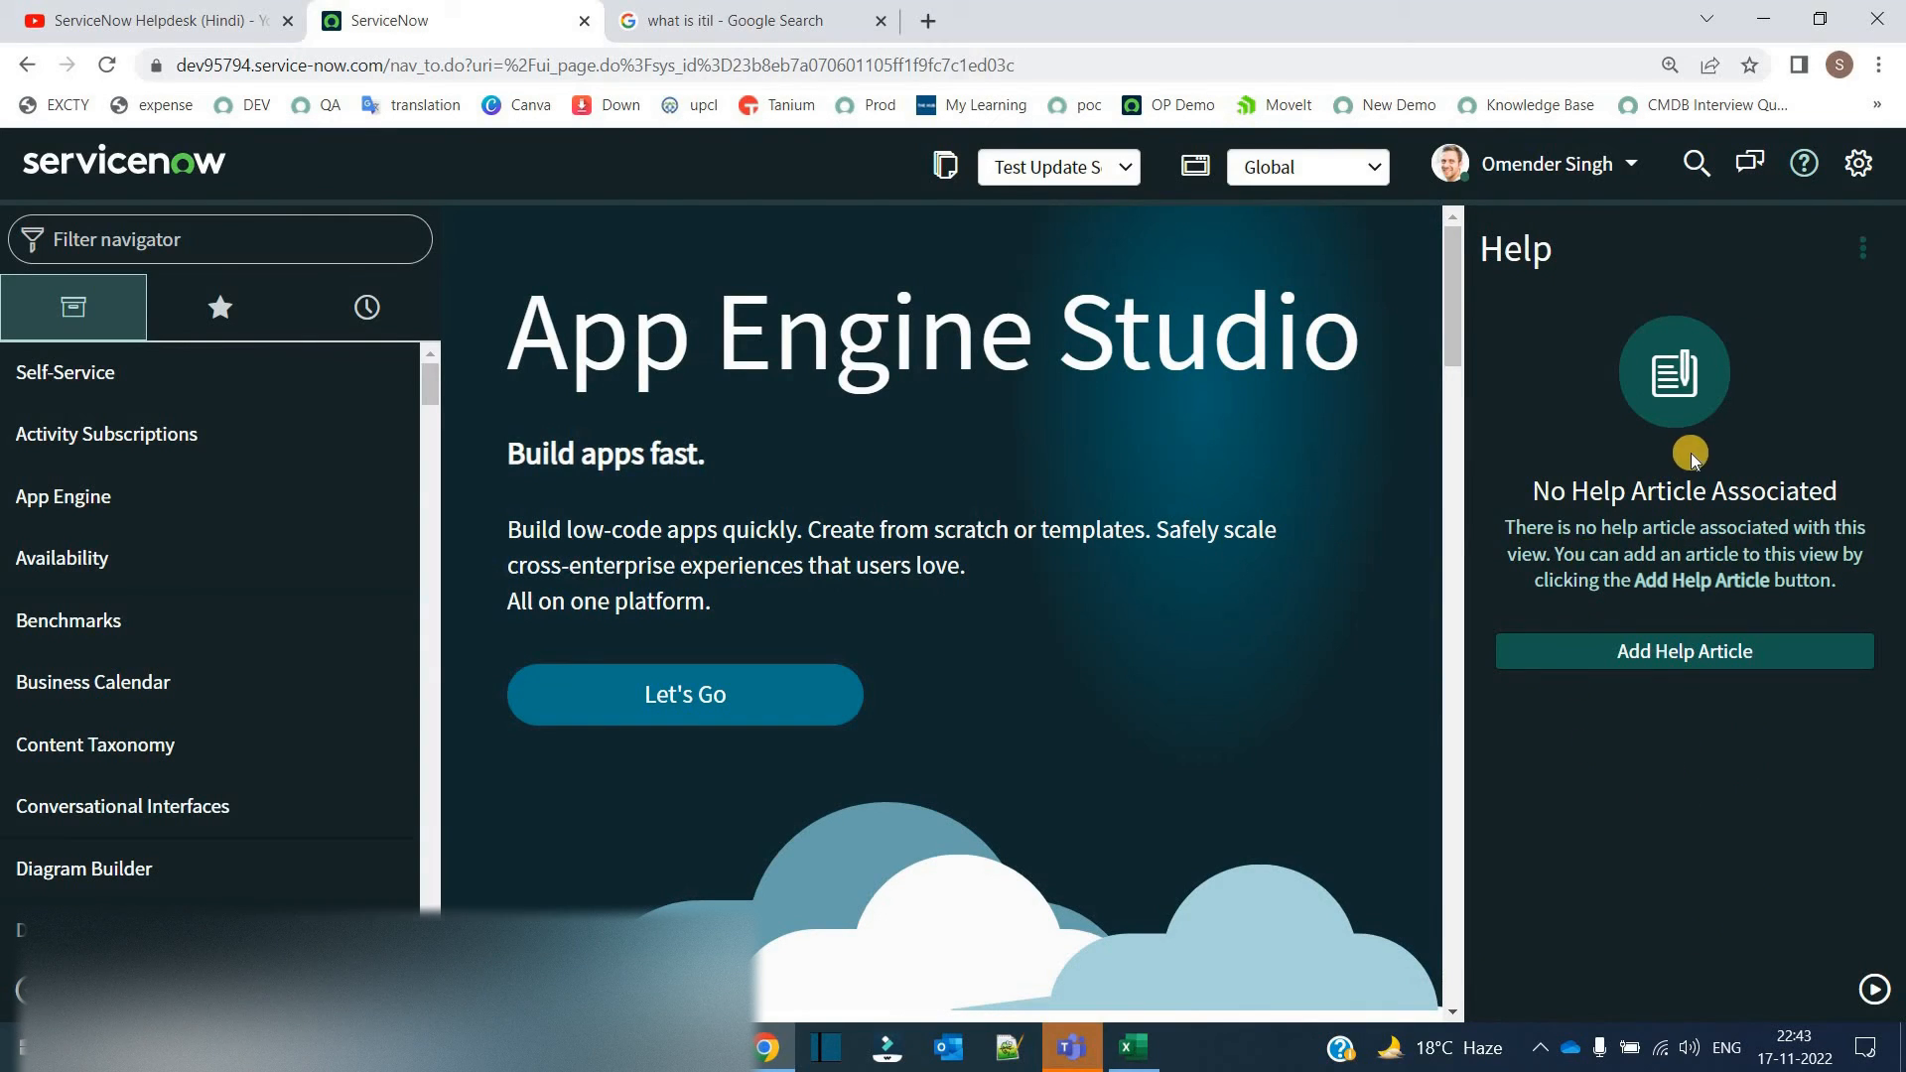
left_click(1804, 162)
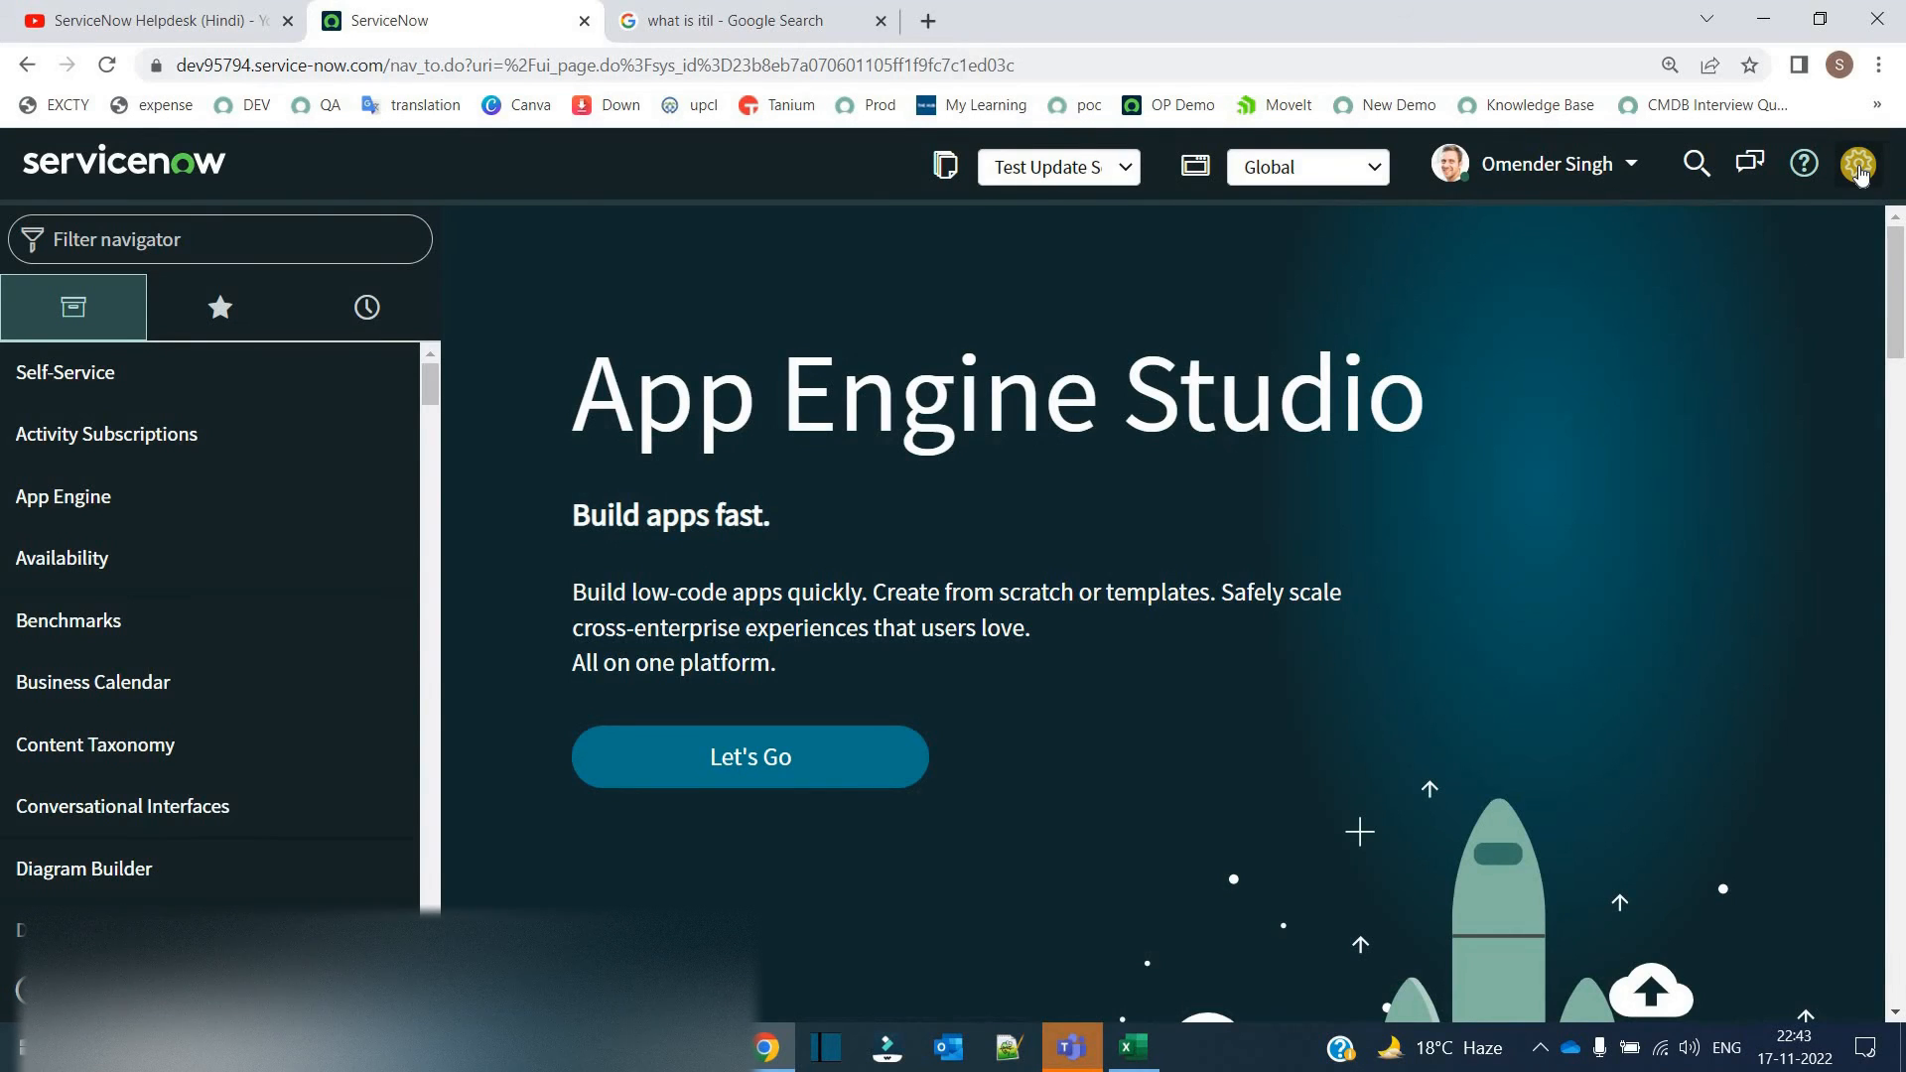
Review the General system settings and change the interface theme to DarkNOW.
left_click(1858, 164)
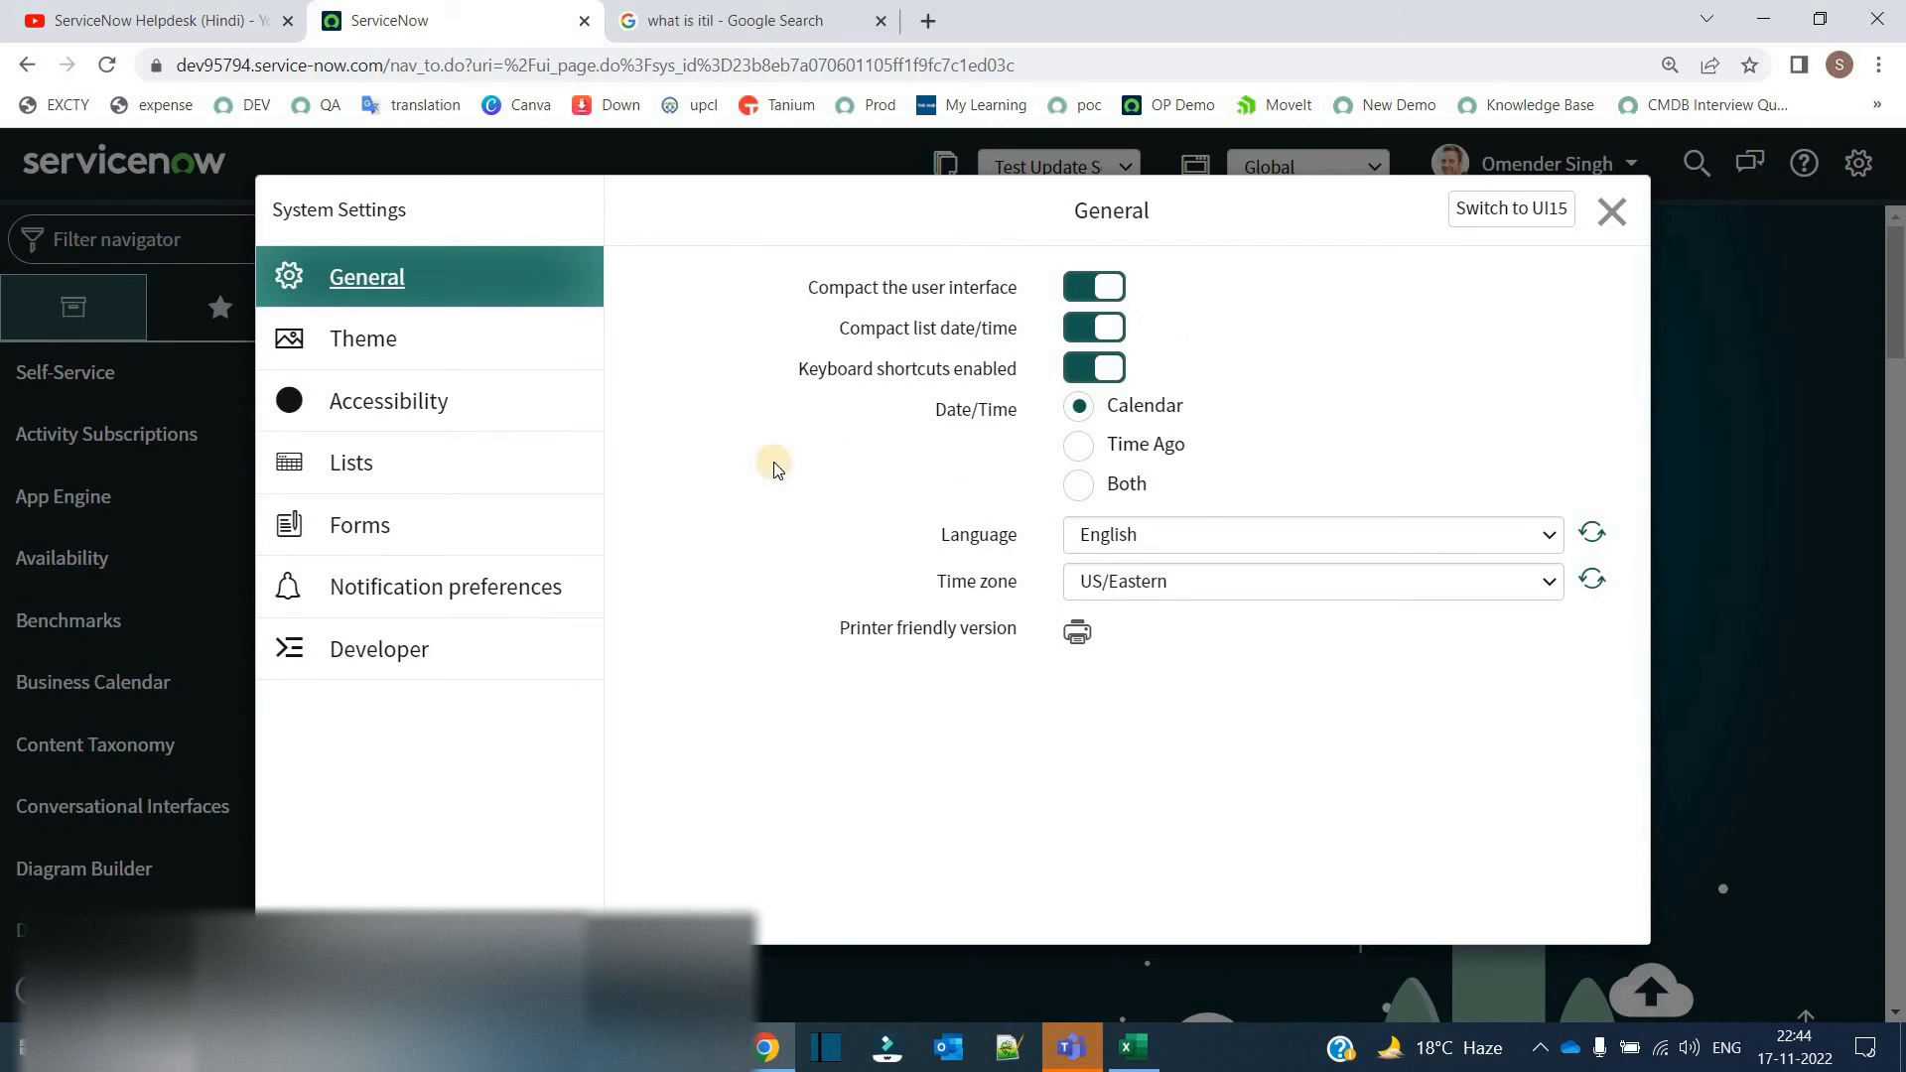
left_click(396, 356)
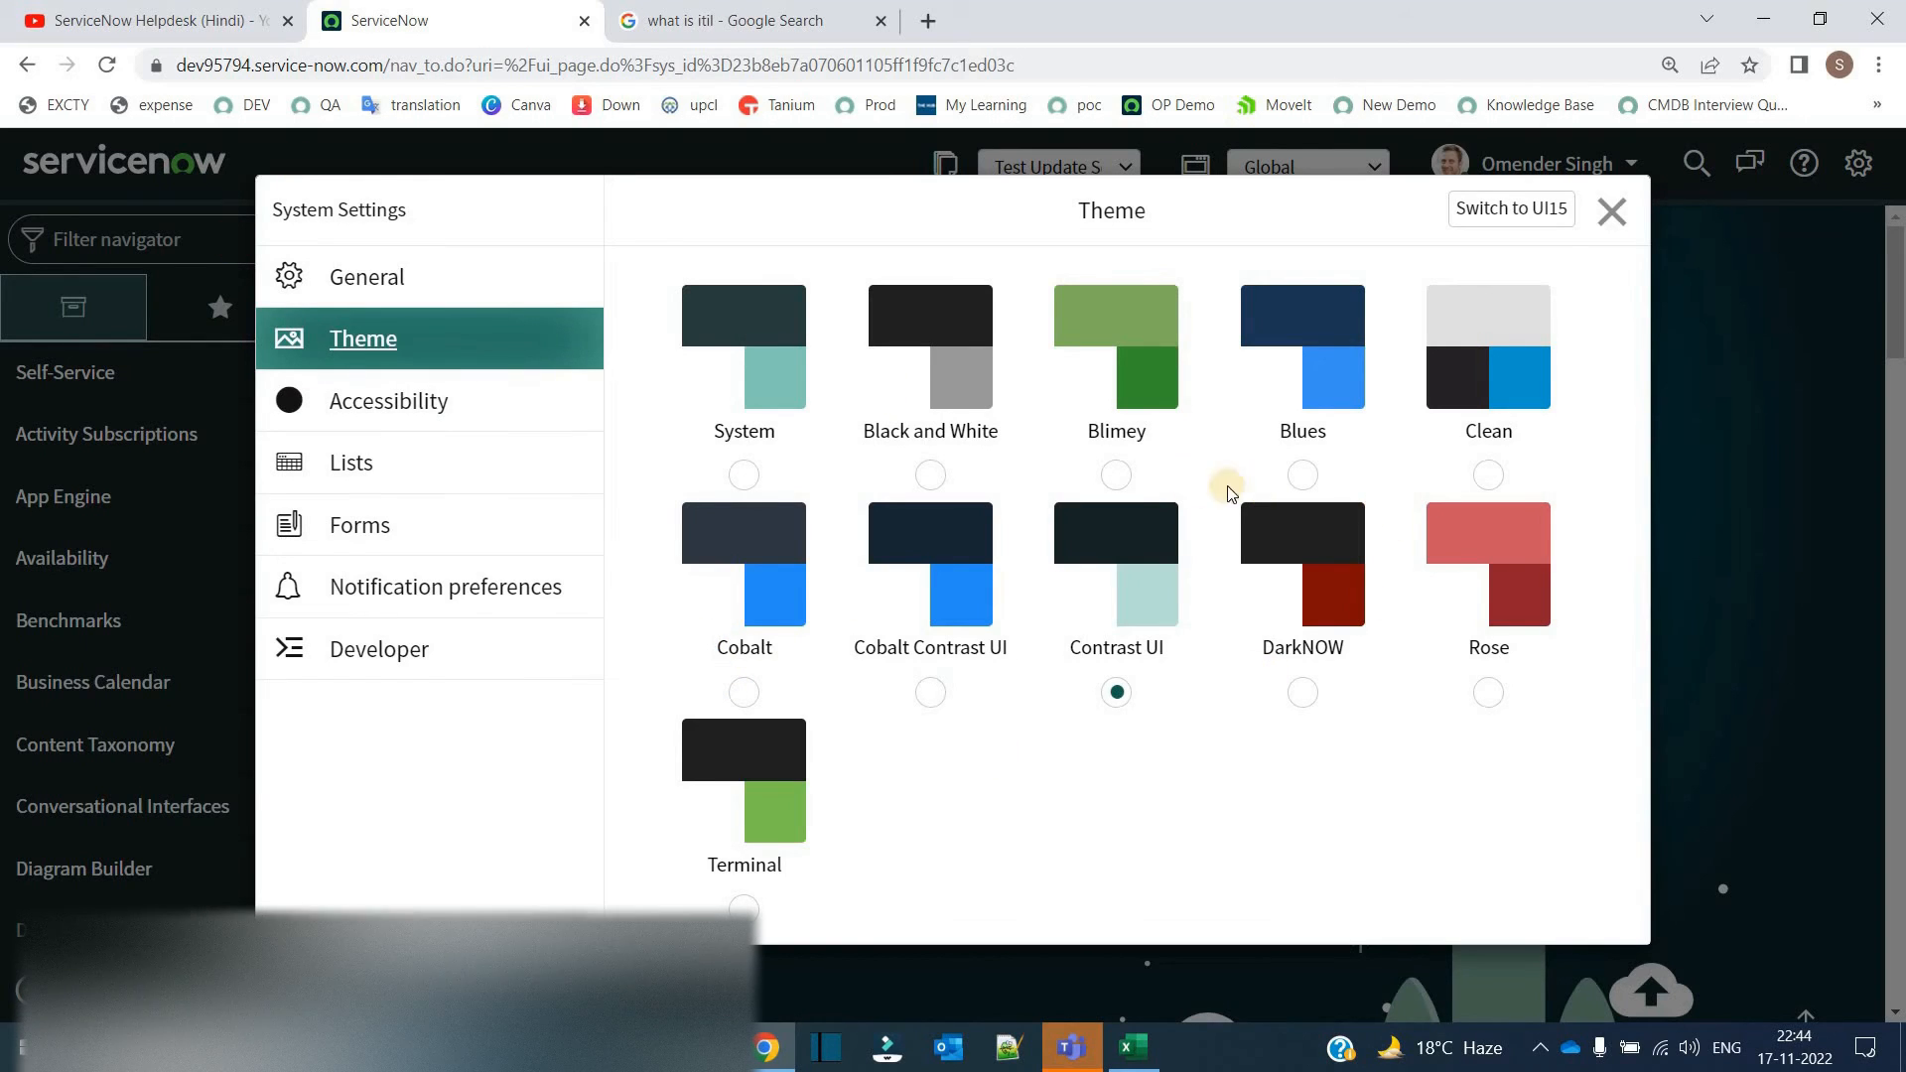
left_click(744, 474)
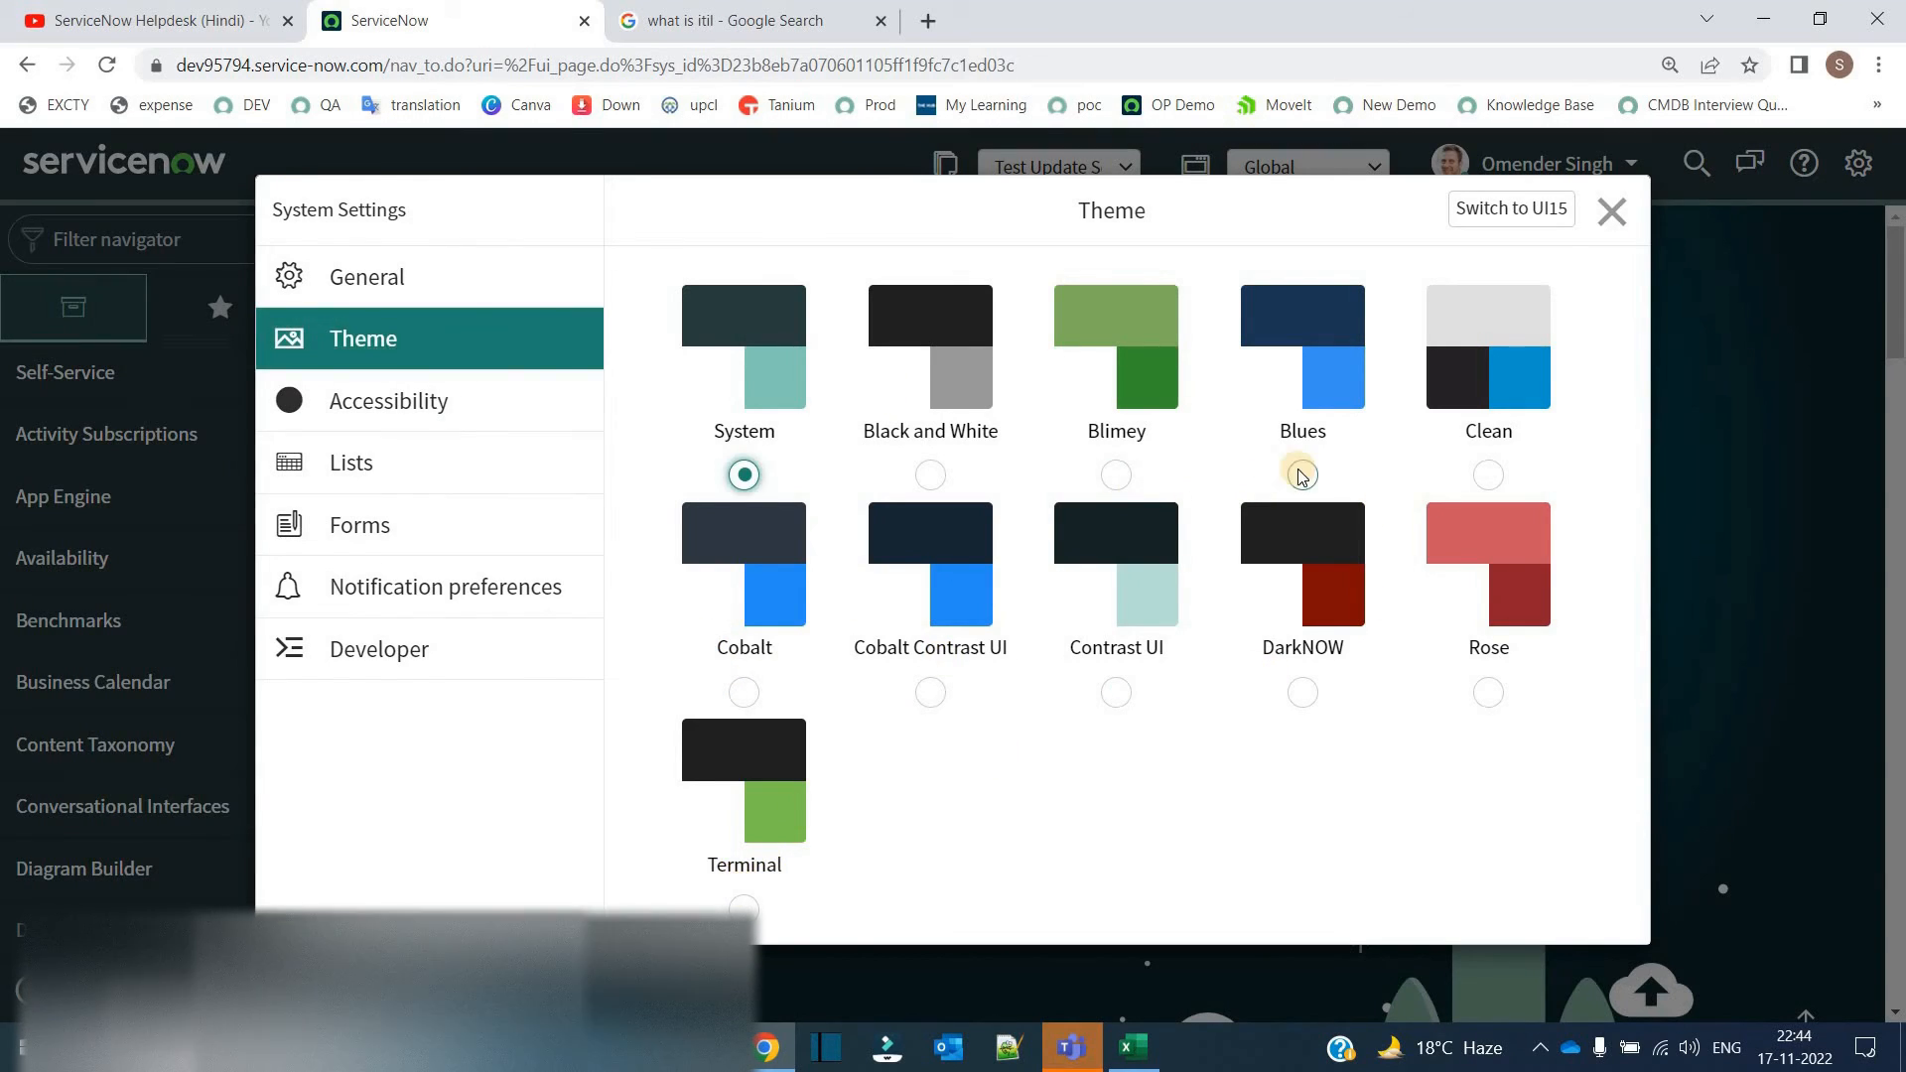
left_click(1303, 694)
left_click(1700, 401)
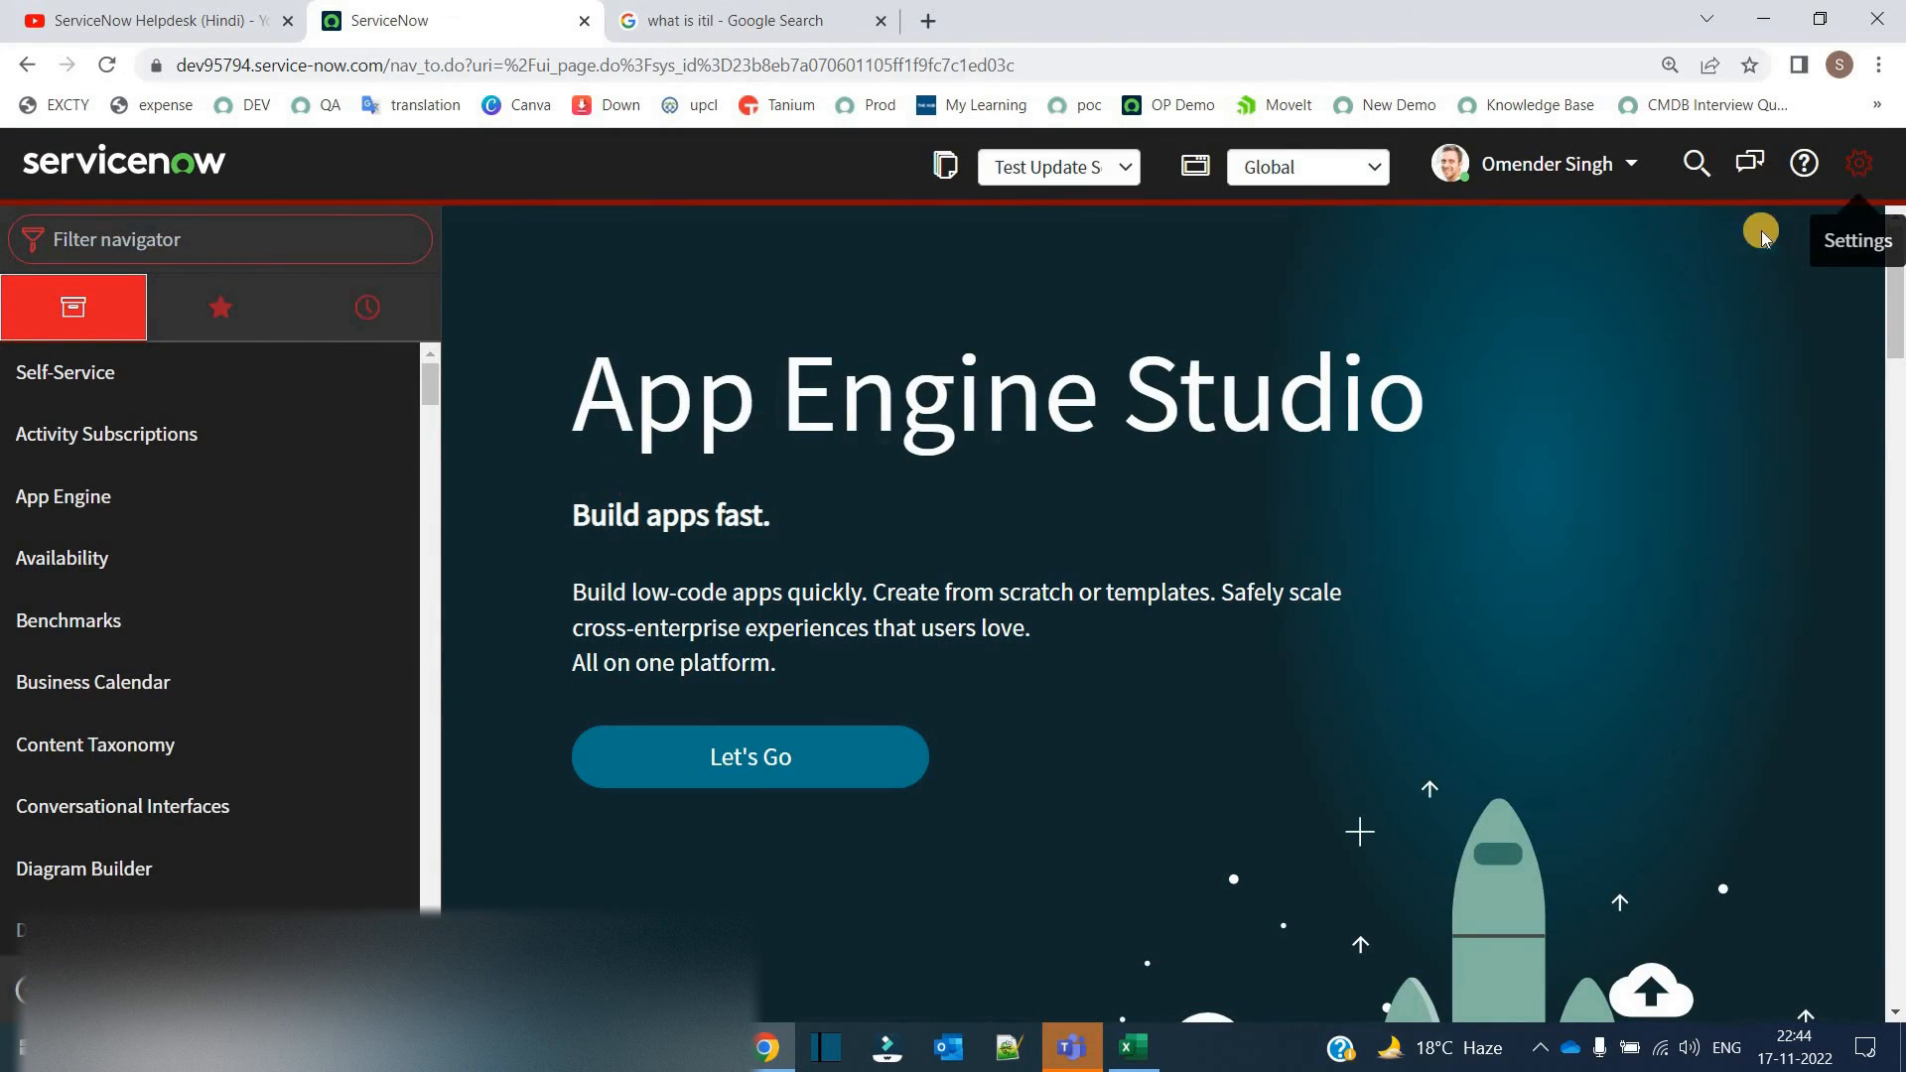
Review the Accessibility, Lists, Forms, Notification preferences and Developer categories of the system settings, including the Automated Test Framework Page Inspector description.
left_click(1858, 163)
left_click(497, 396)
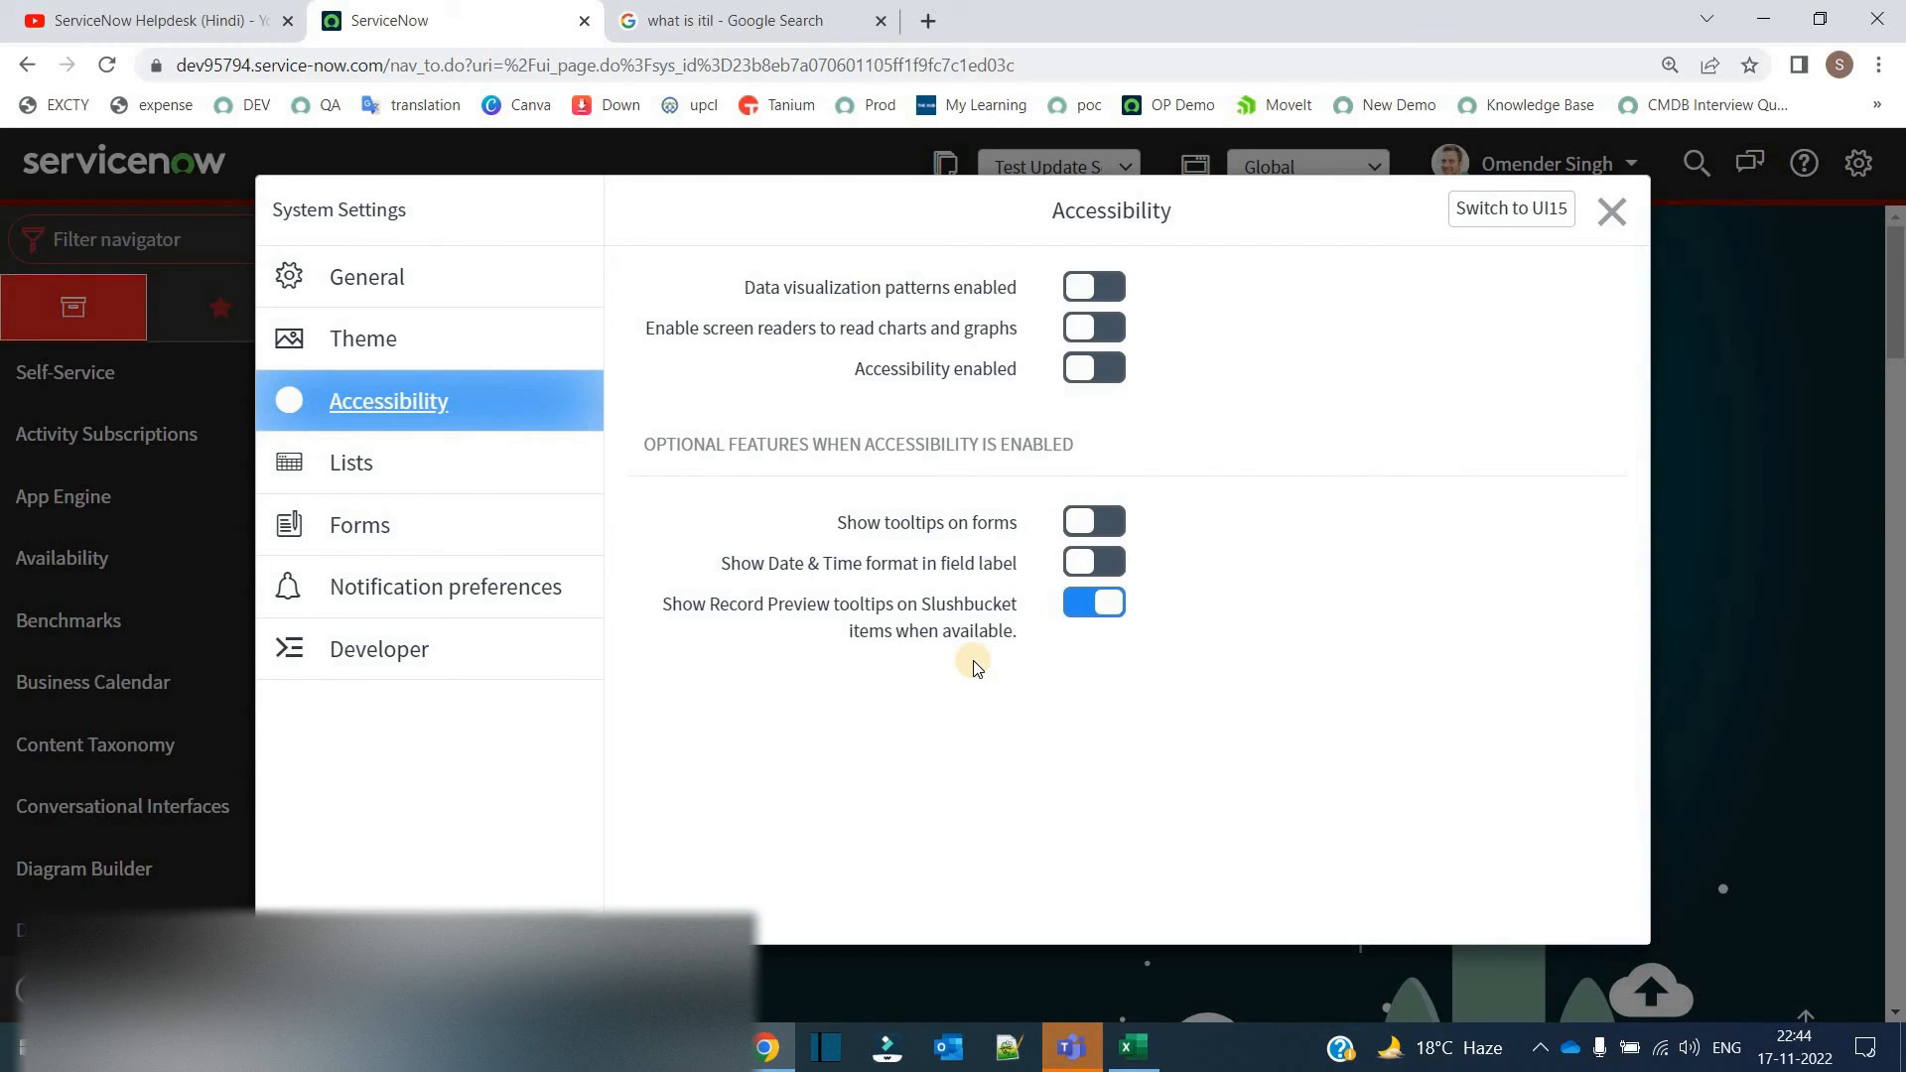
left_click(460, 467)
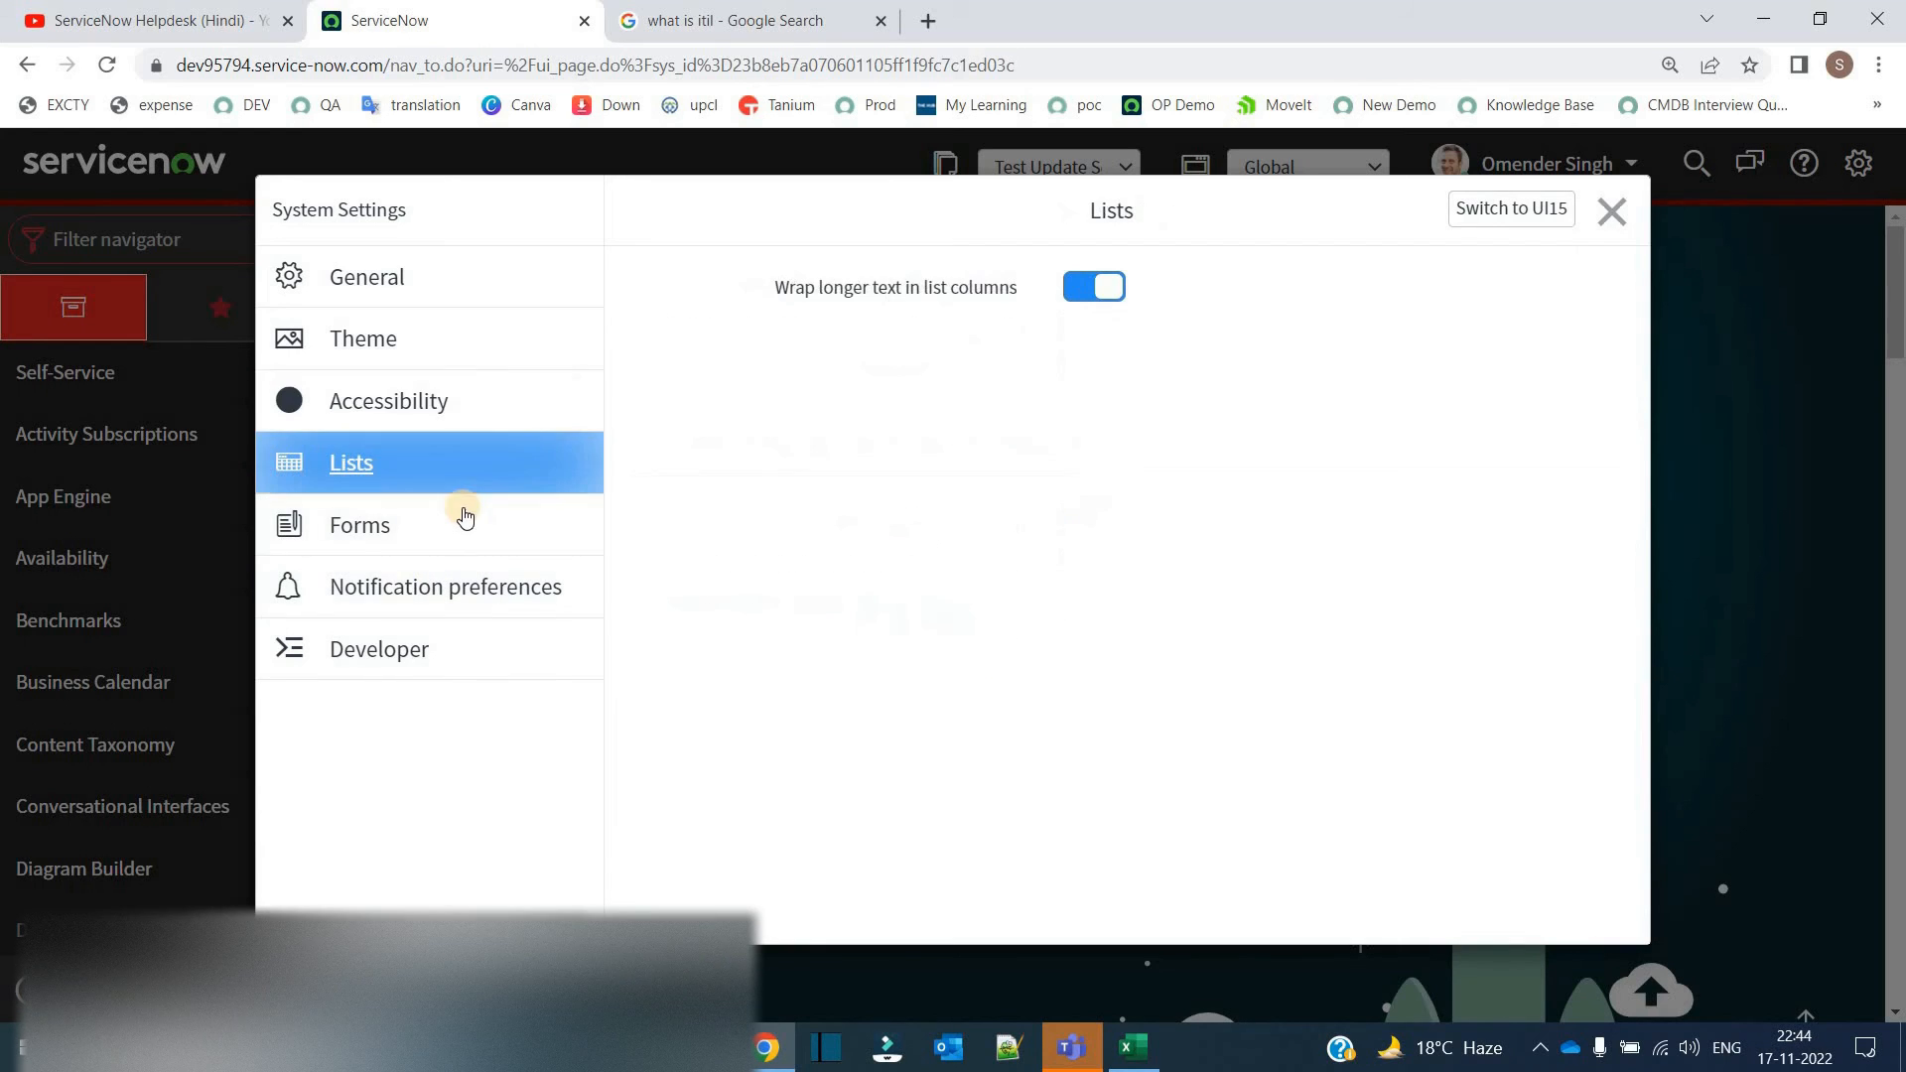
left_click(463, 519)
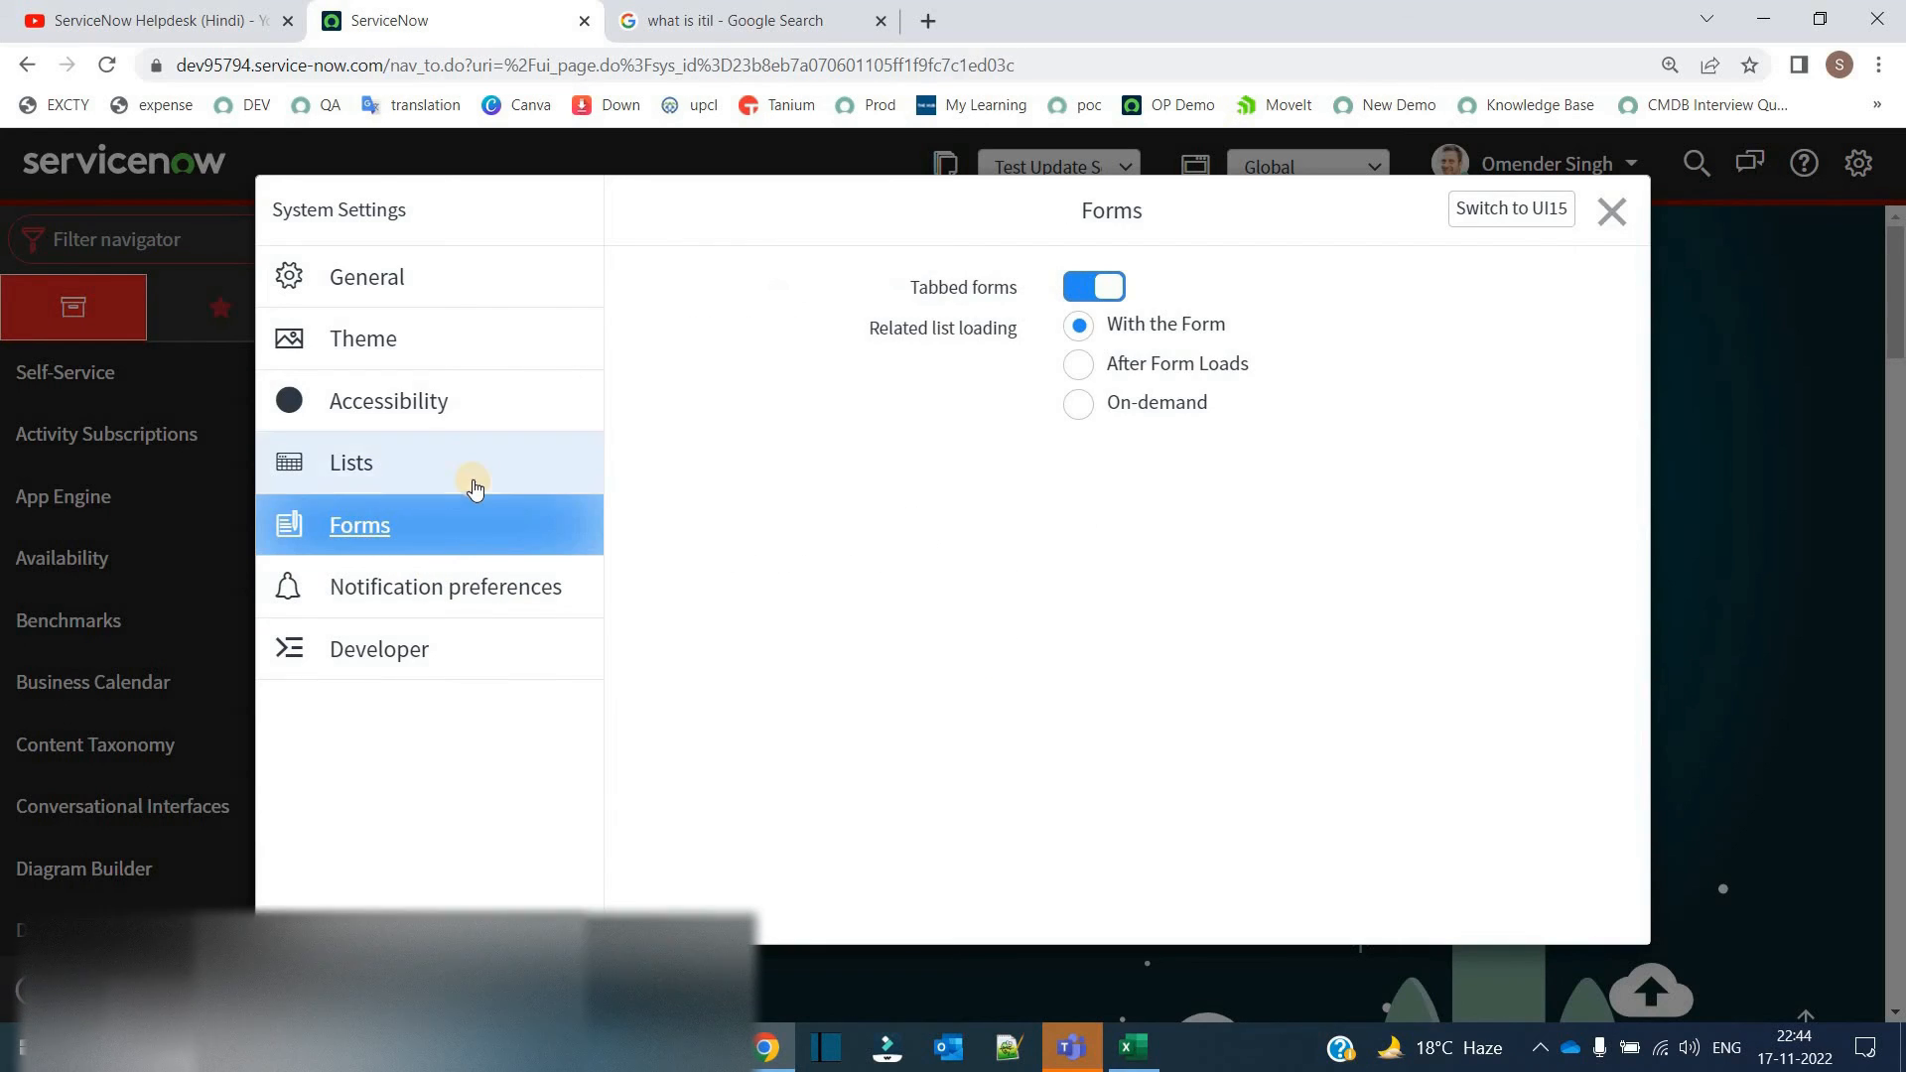
left_click(580, 589)
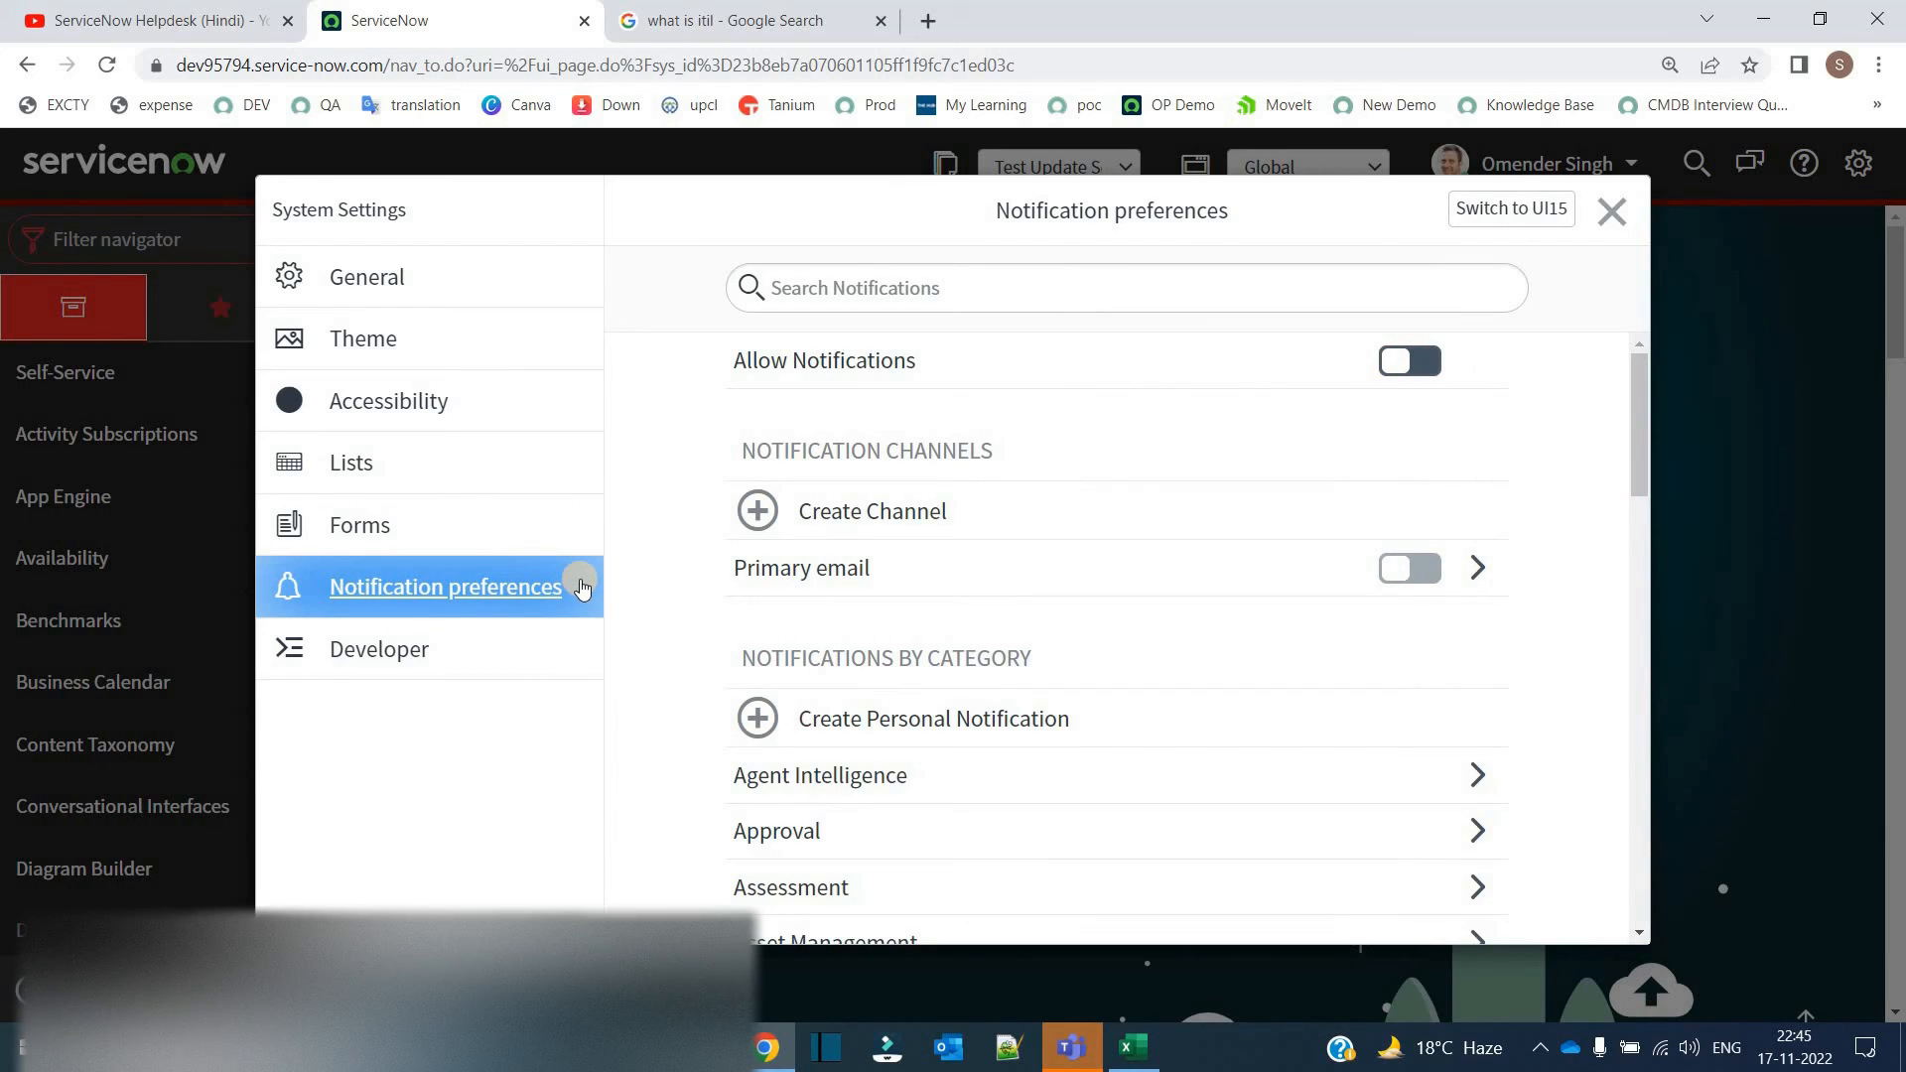
left_click(497, 666)
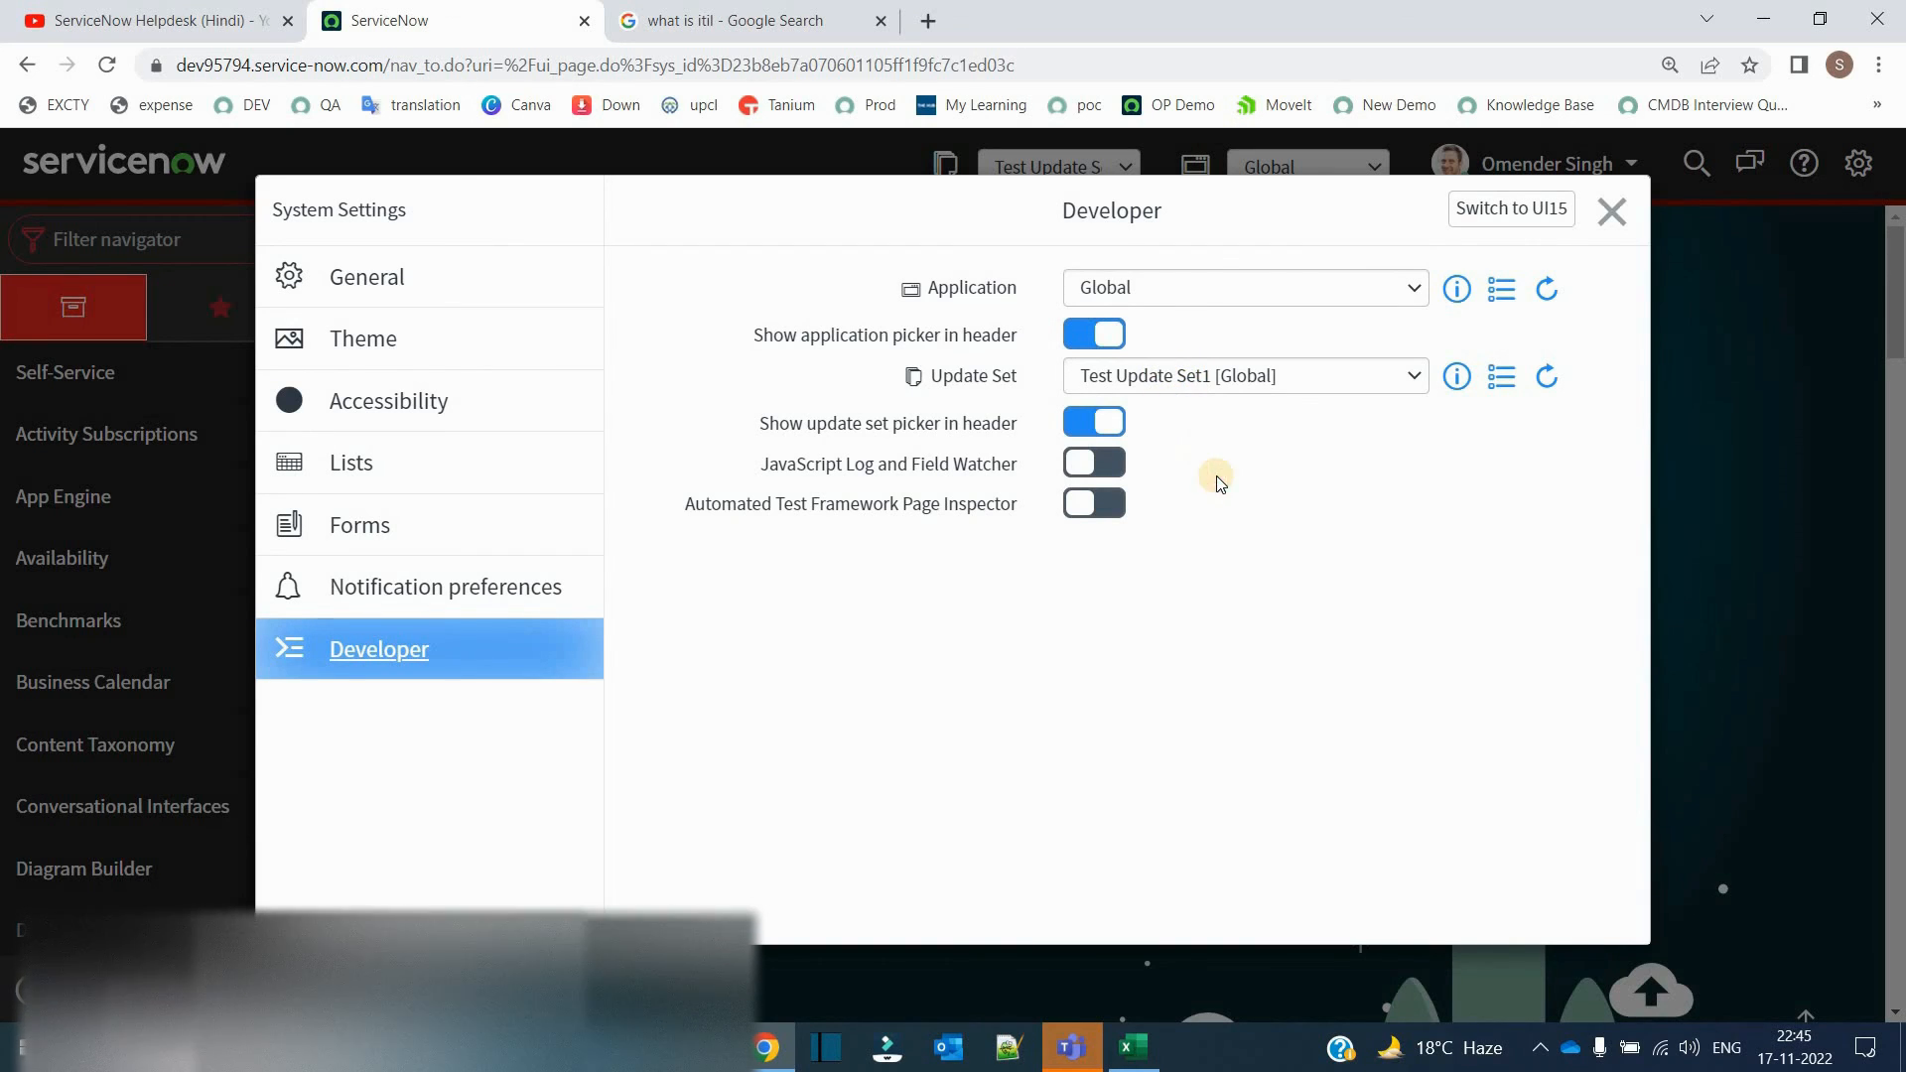
mouse_move(921, 492)
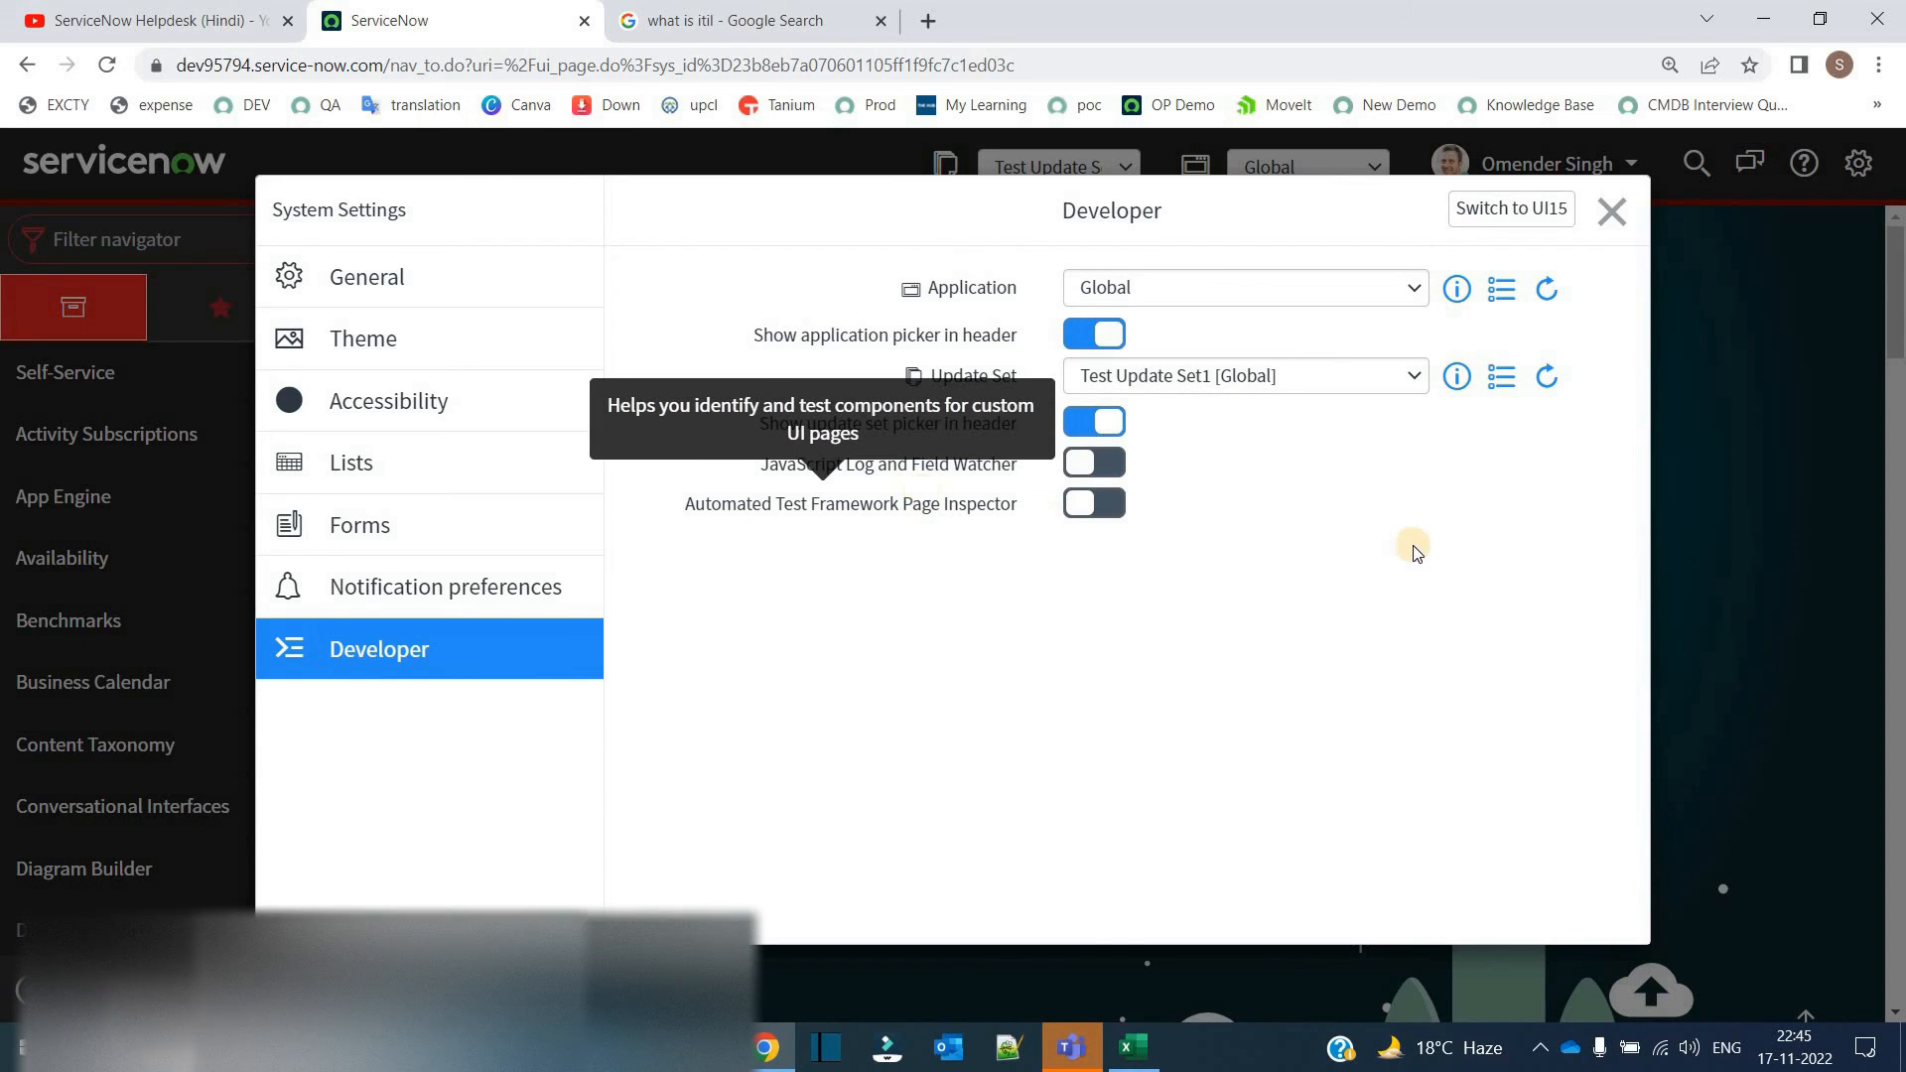
left_click(1607, 225)
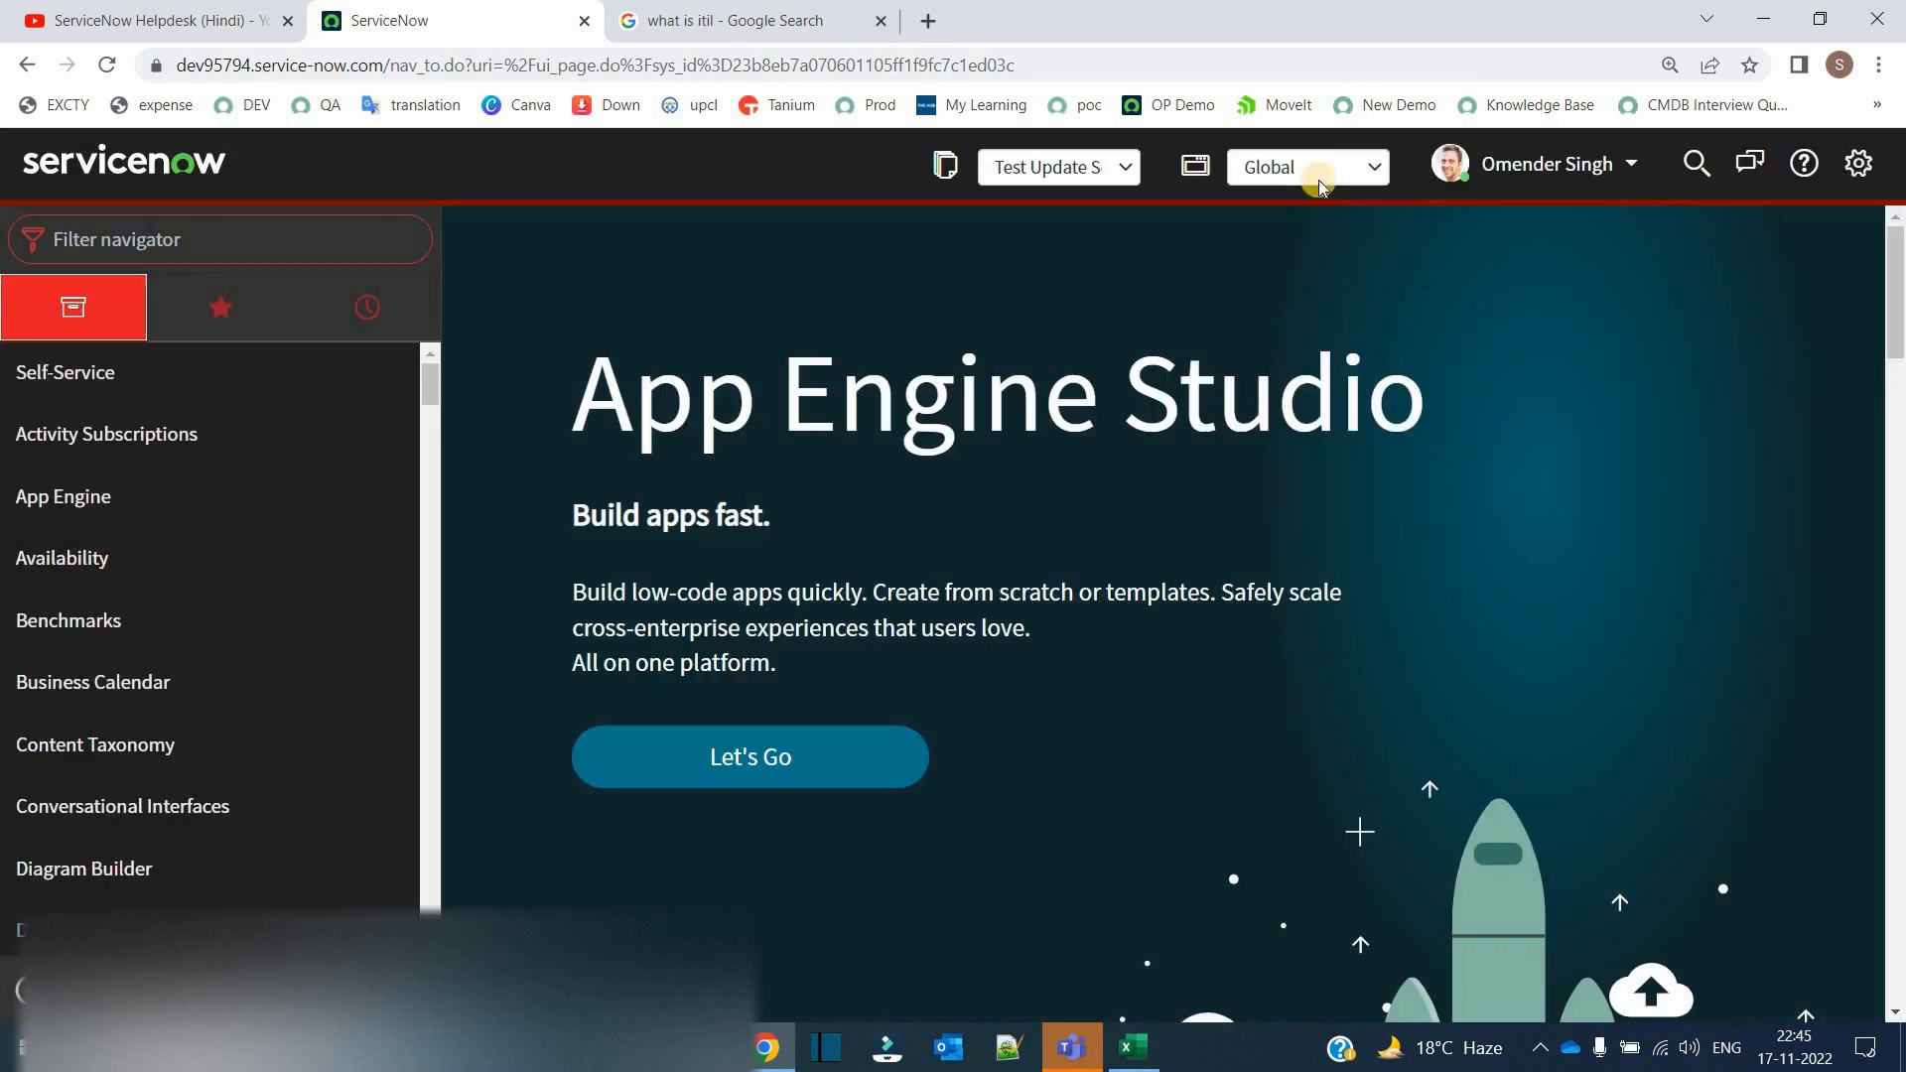
Examine the choices offered by the application picker and the update set picker in the header.
left_click(1317, 169)
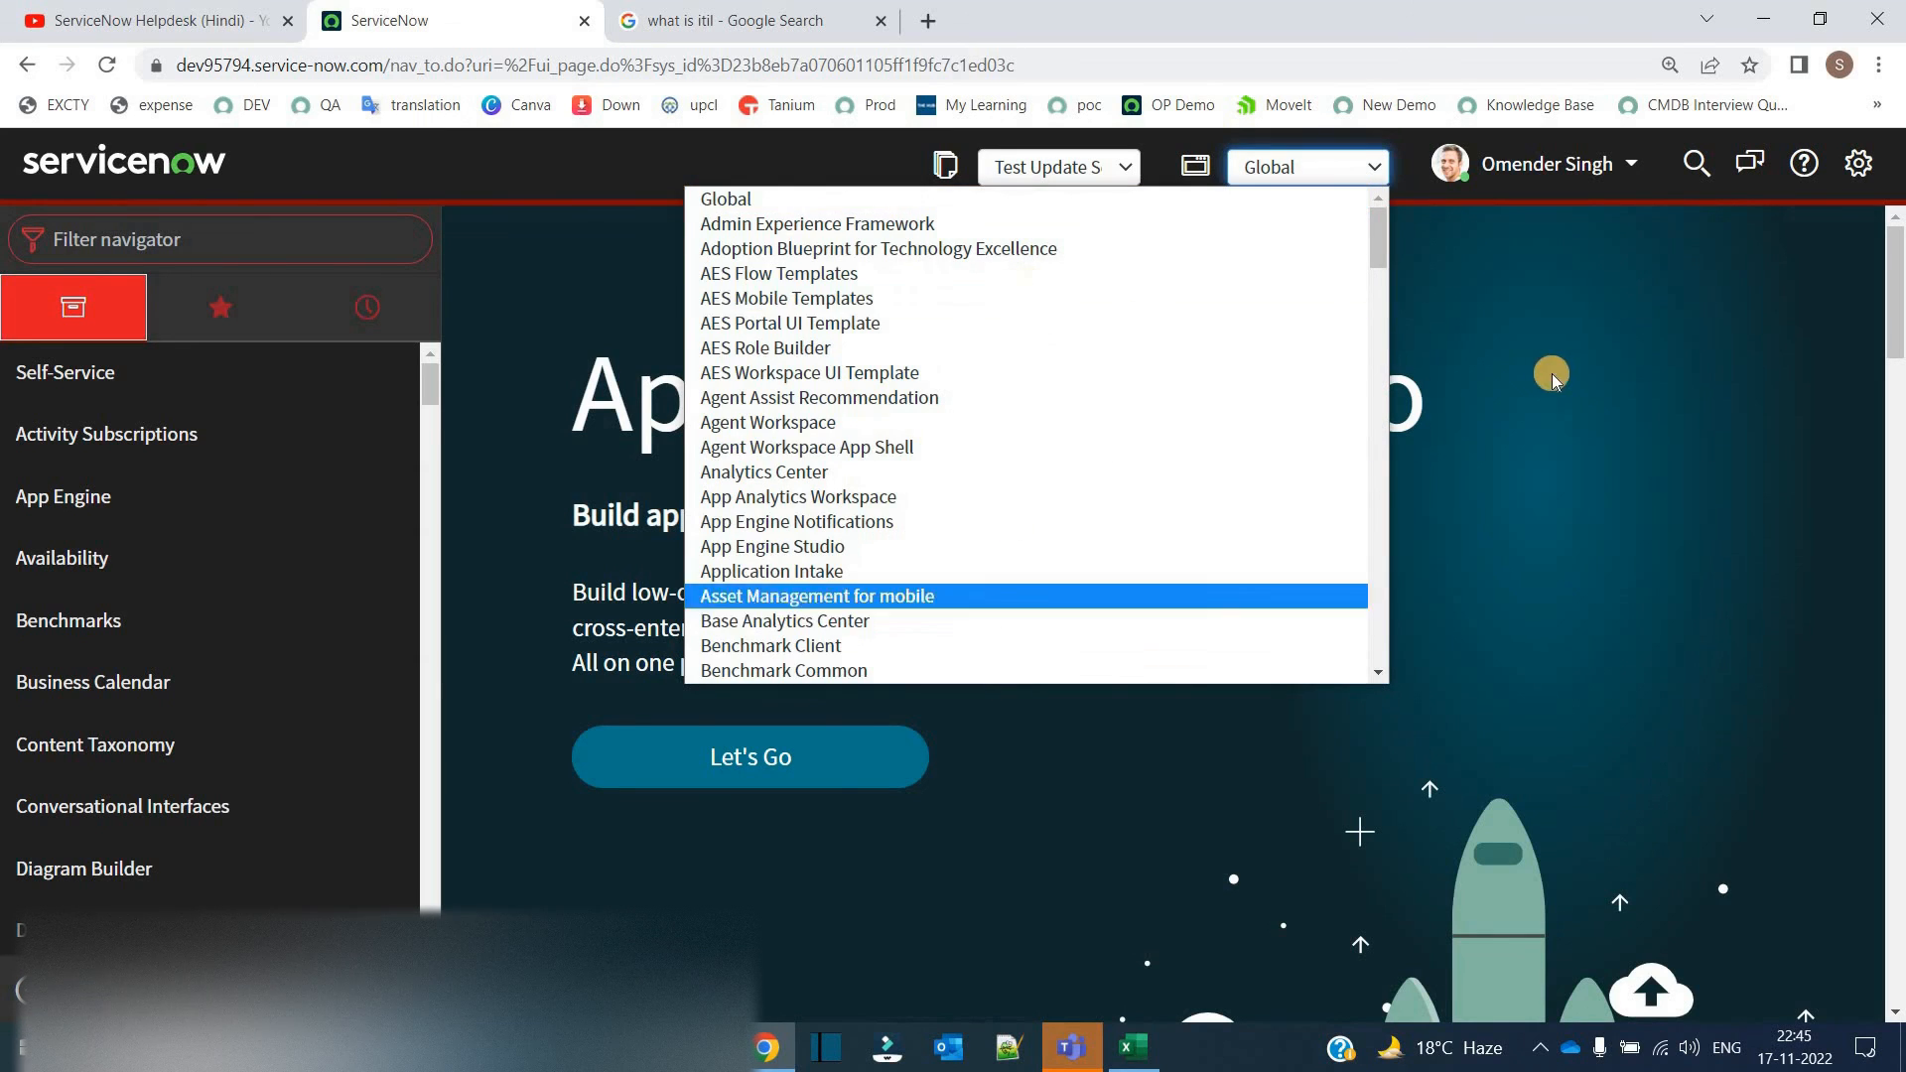
left_click(1070, 180)
left_click(1070, 180)
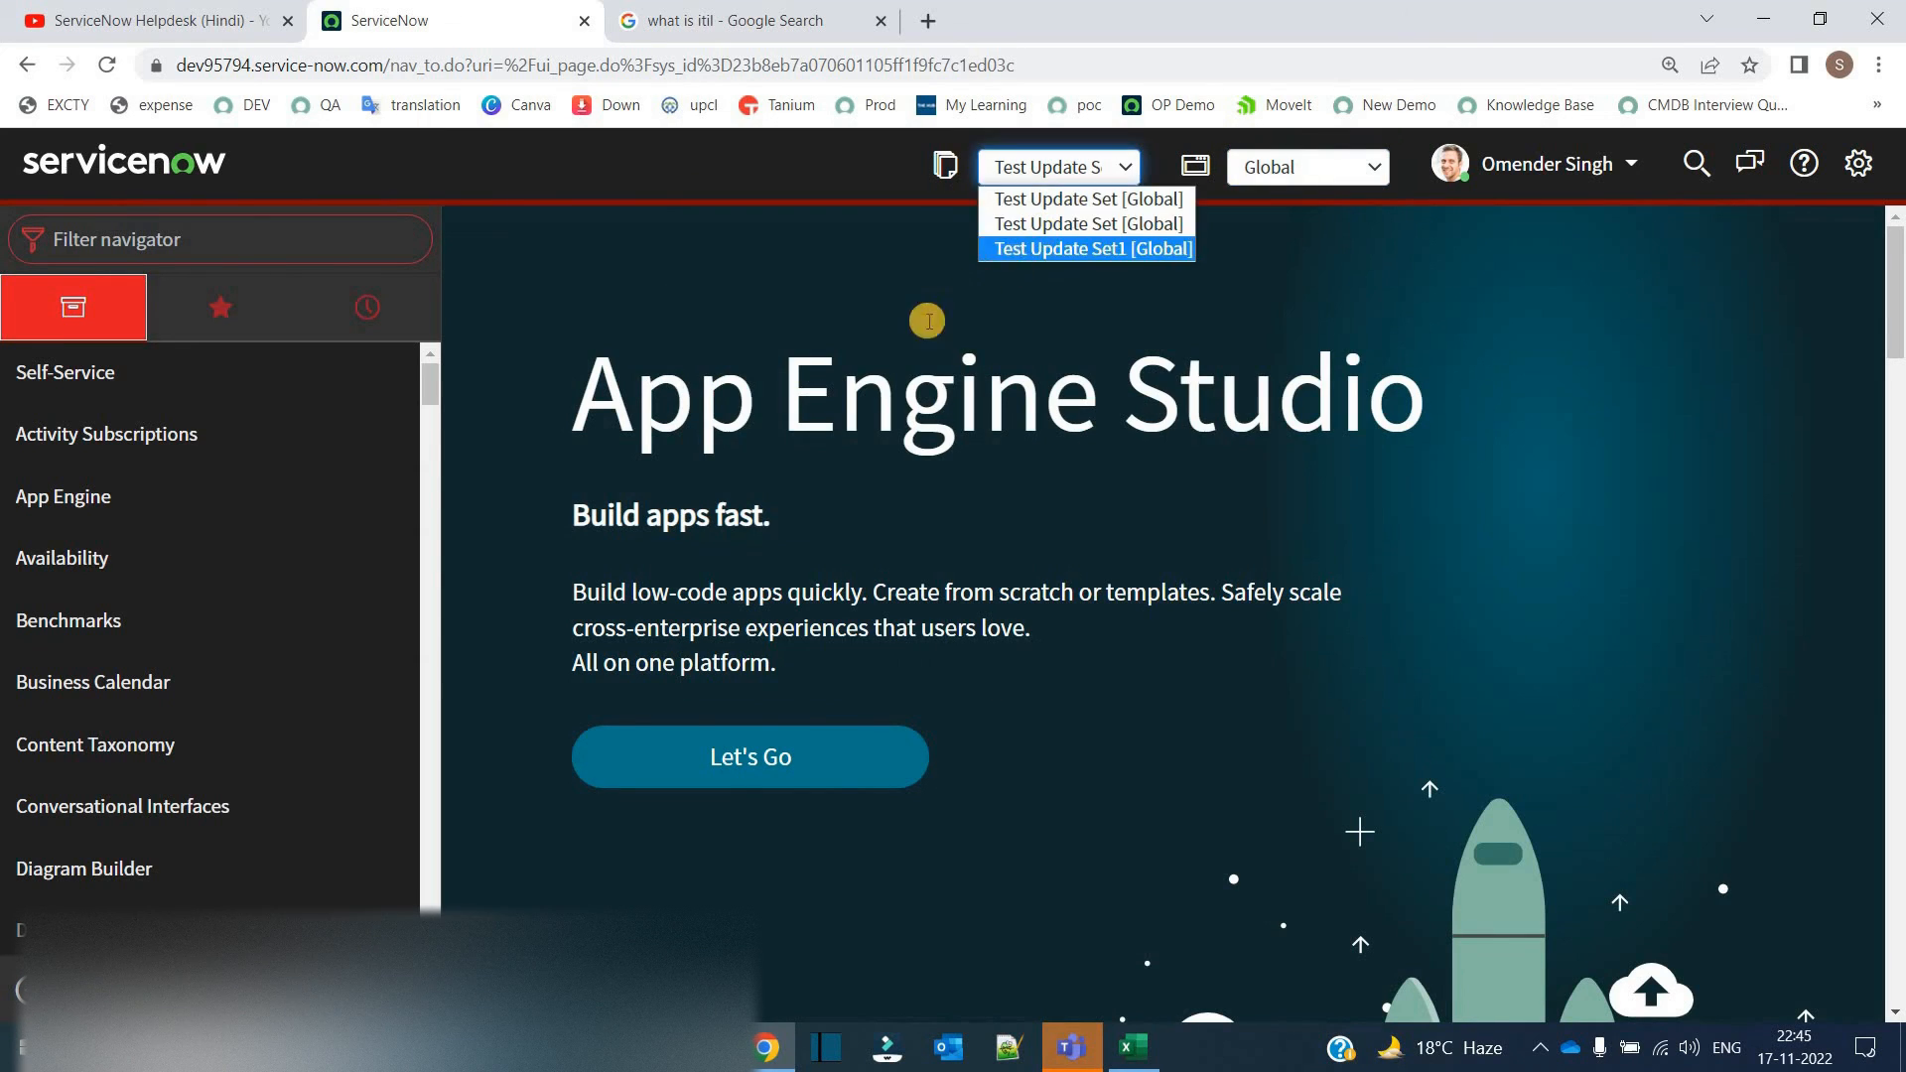
left_click(843, 296)
Switch to the Excel course syllabus, point out the ITIL foundation and navigation topics covered, and return to ServiceNow.
key("alt+Tab")
left_click_drag(636, 534, 636, 556)
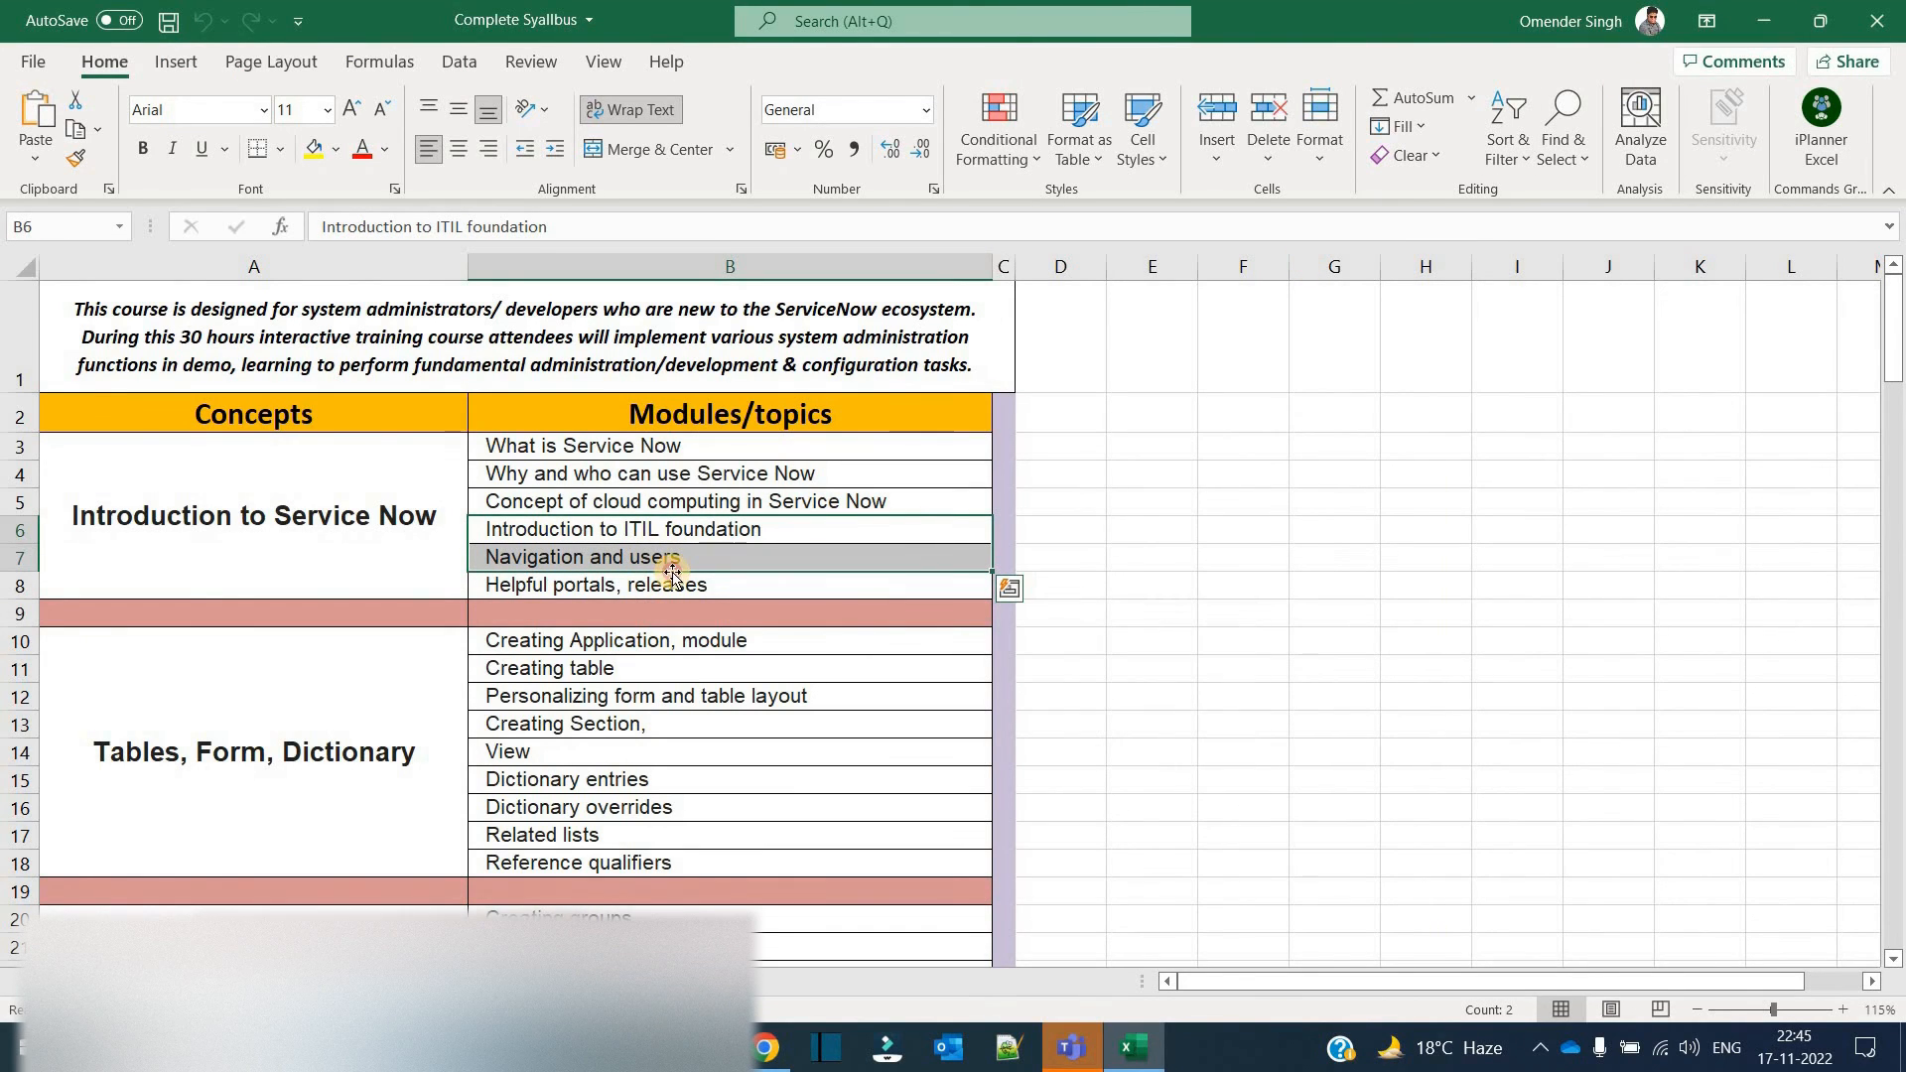
left_click(674, 585)
left_click(1777, 21)
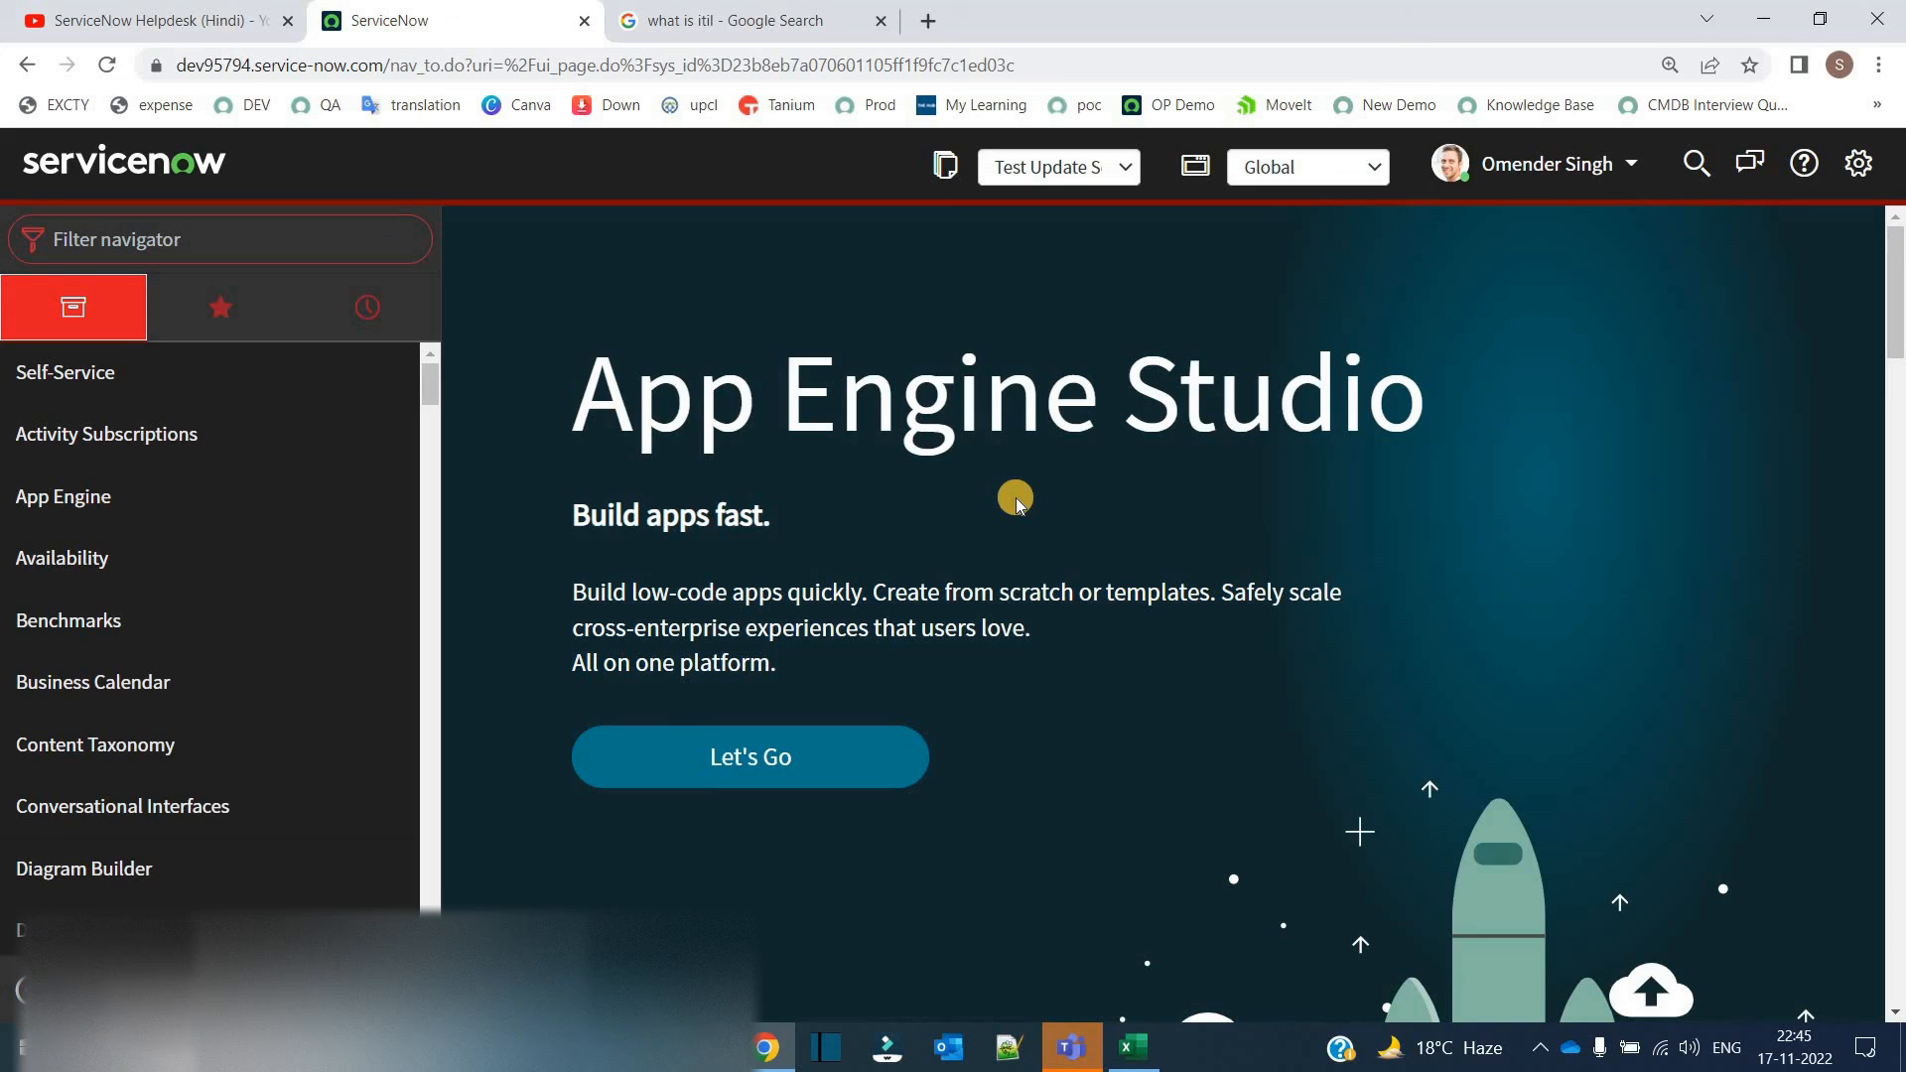